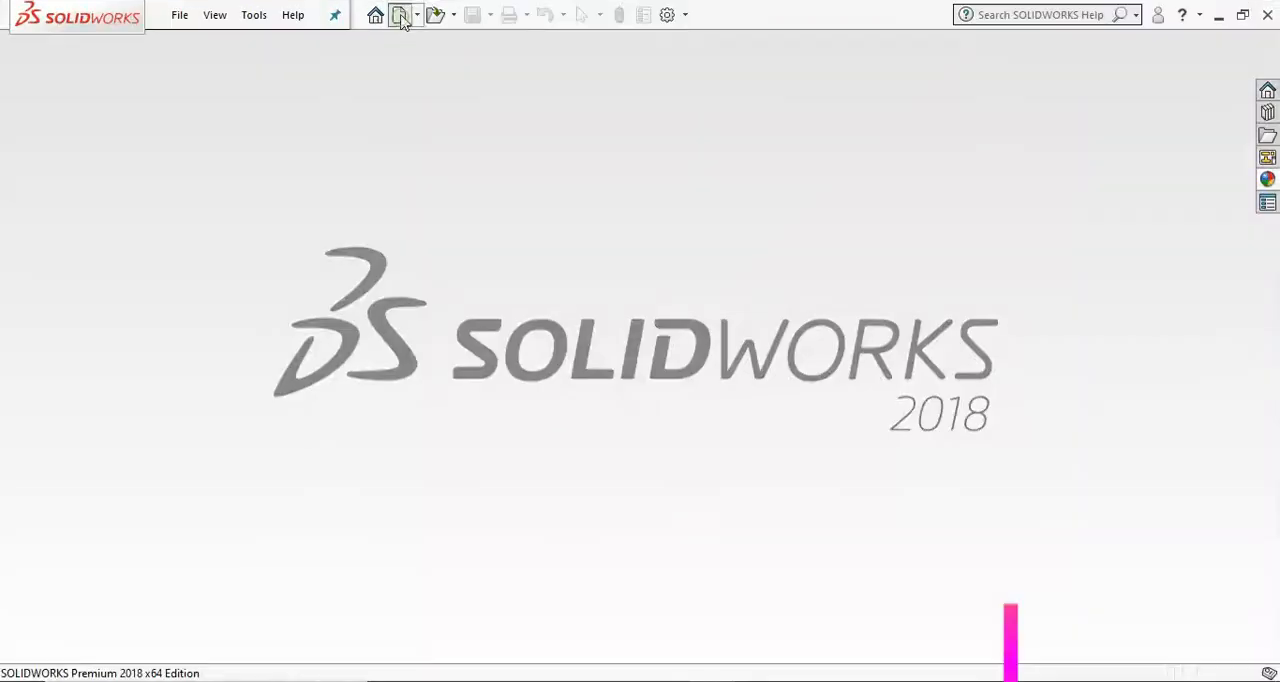
Save the new part under the file name Exercise 3 in the Solidworks Tutorial Exercises folder.
click(401, 14)
click(745, 492)
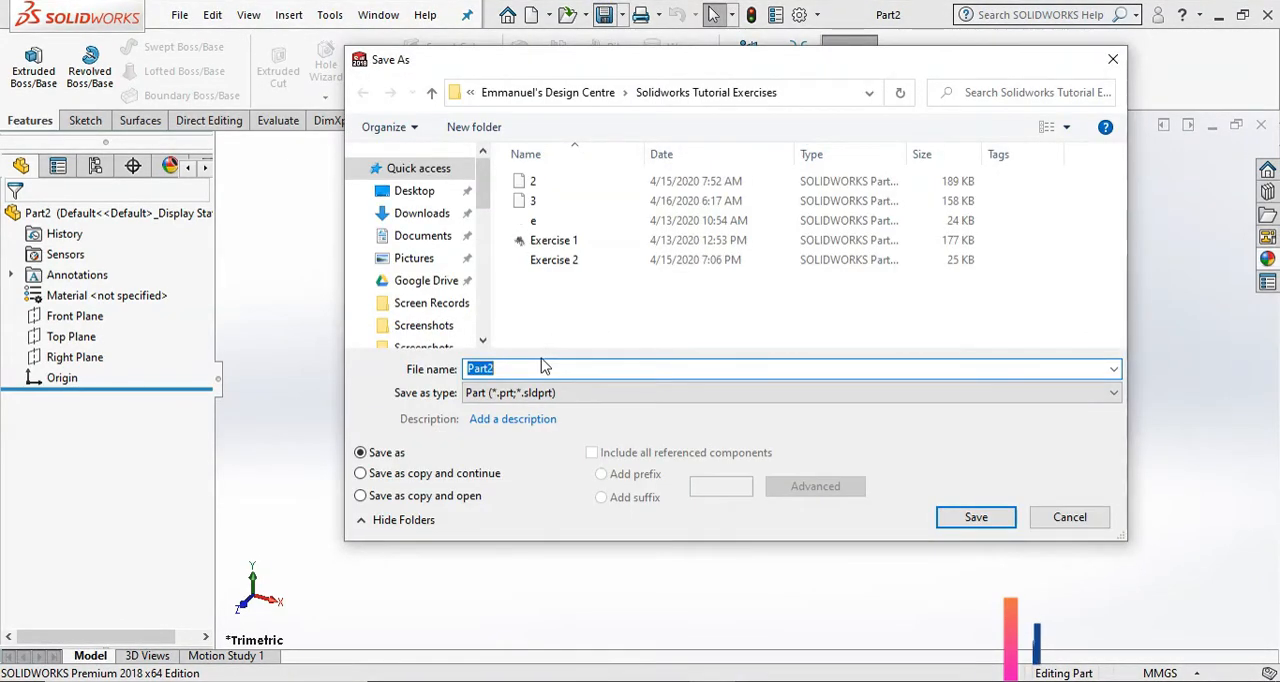
text(Exerc)
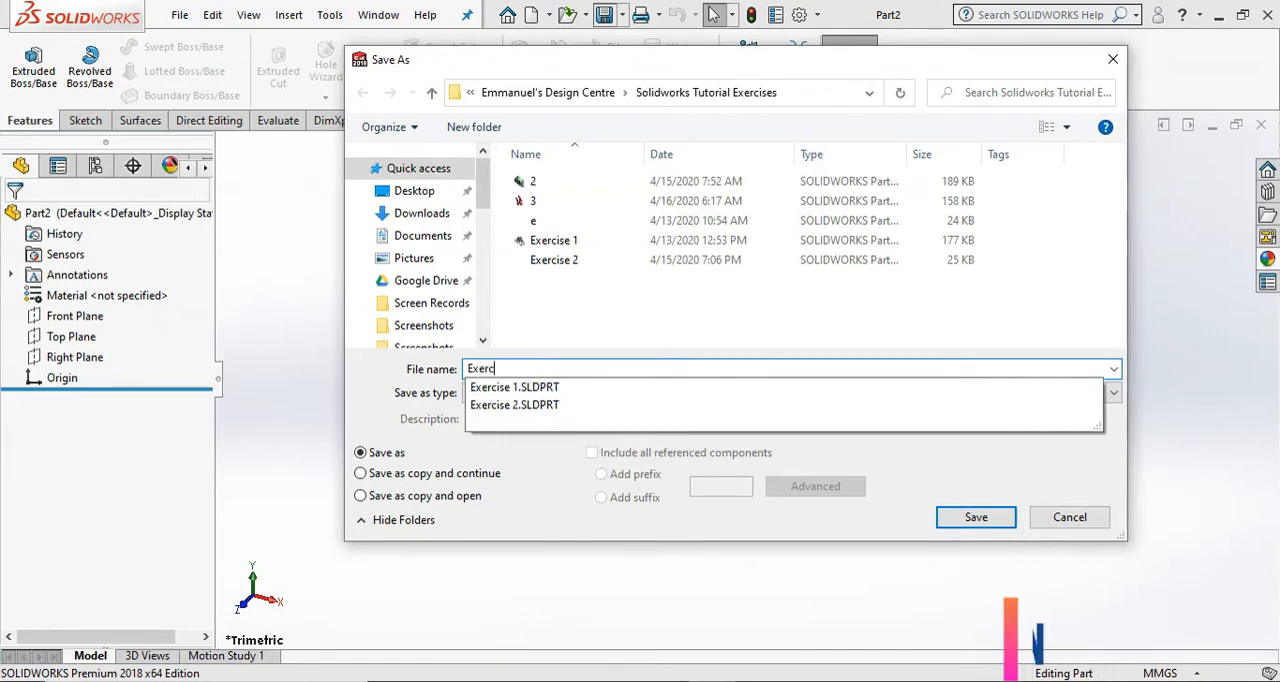
text(ise 3)
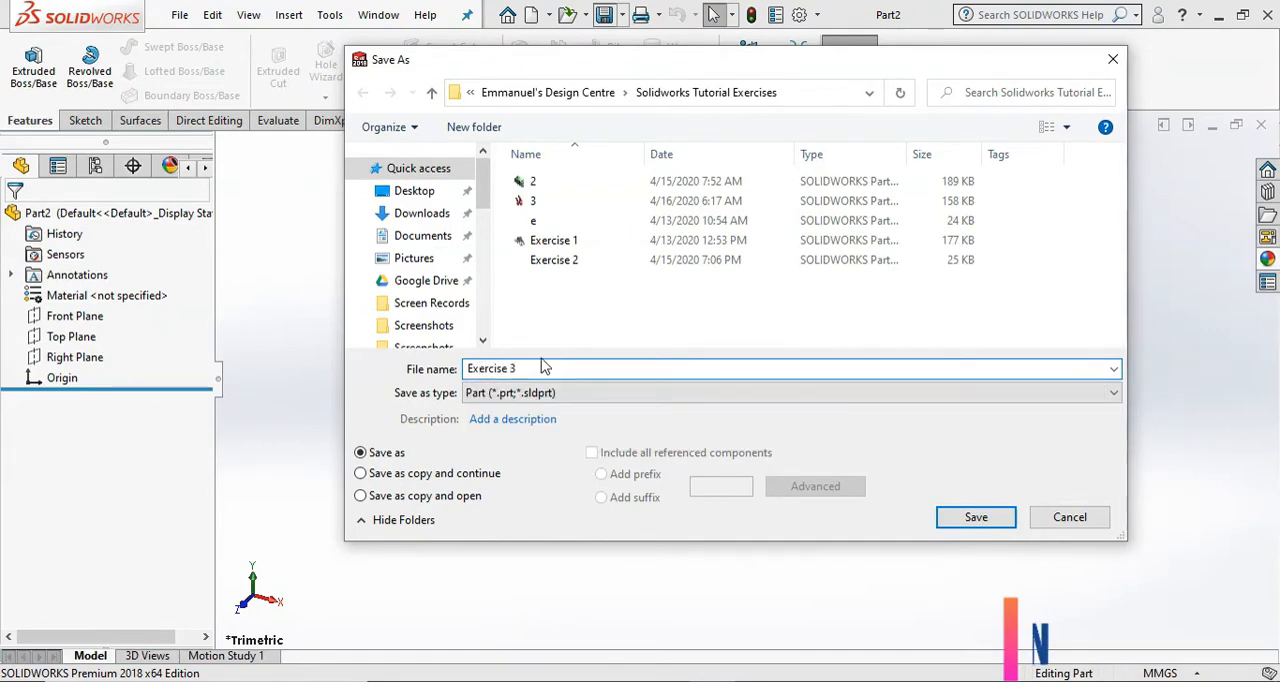
key(Return)
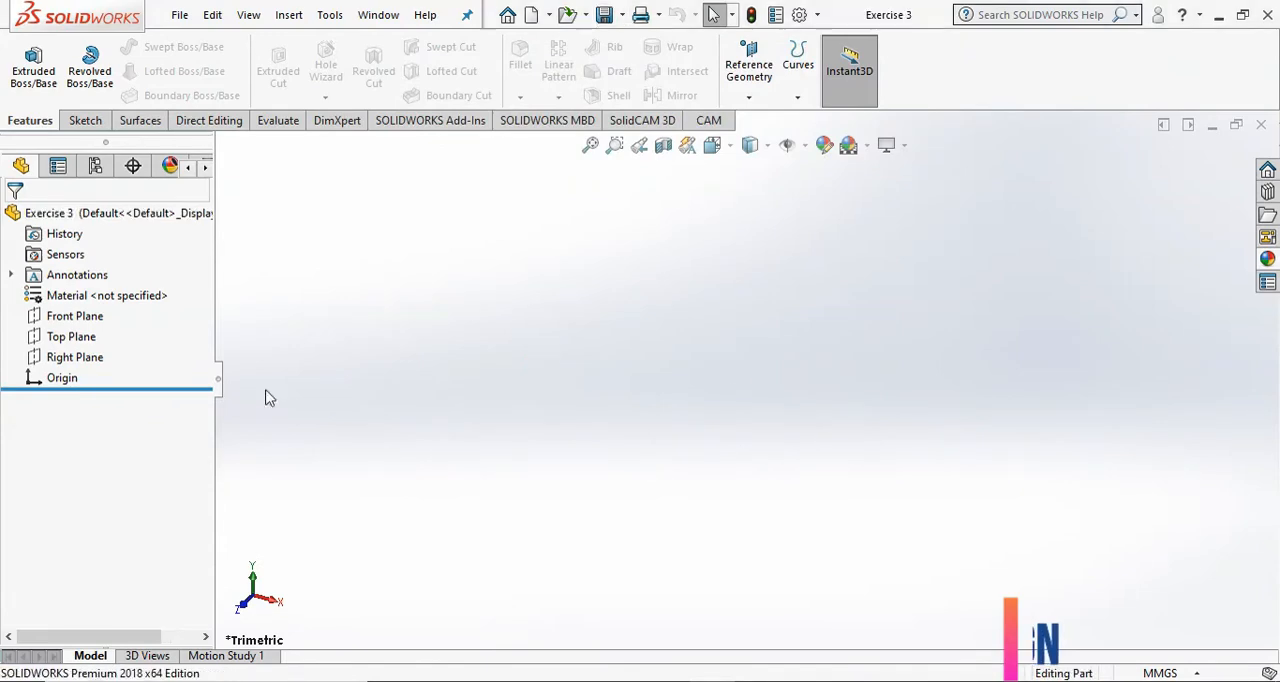
Sketch two concentric circles centred on the origin on the Front Plane, the inner one about 61 mm in diameter.
click(60, 316)
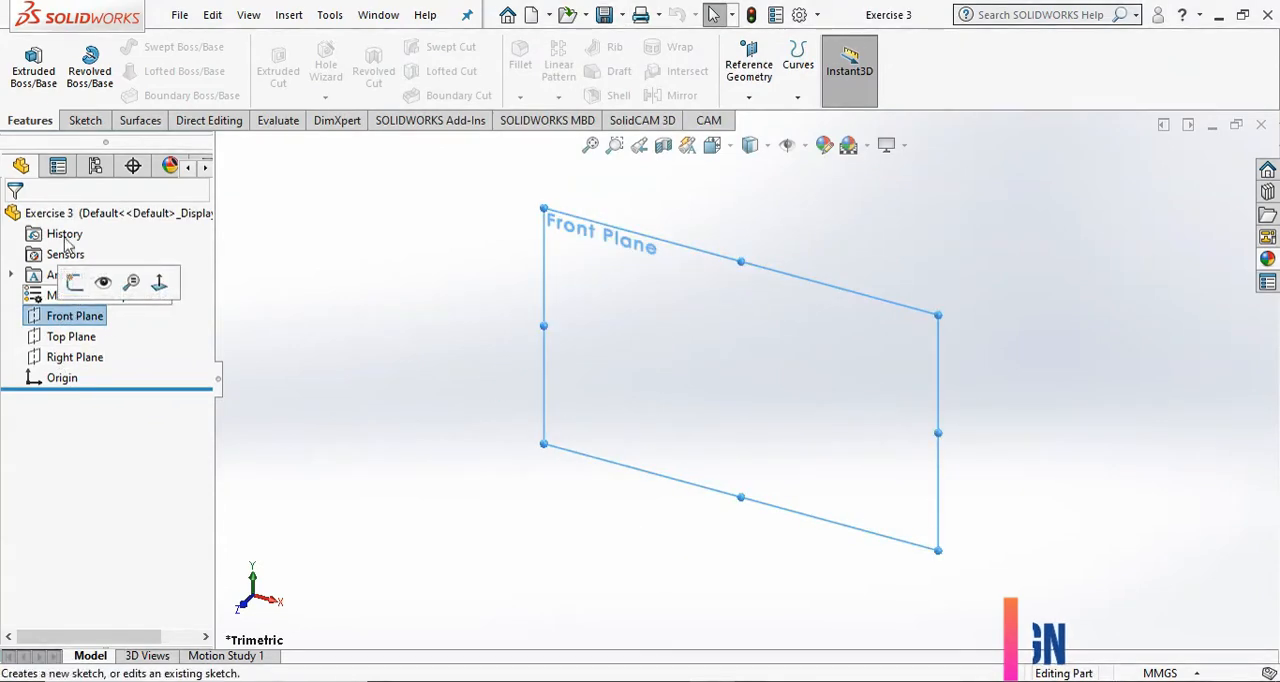
click(85, 121)
click(30, 64)
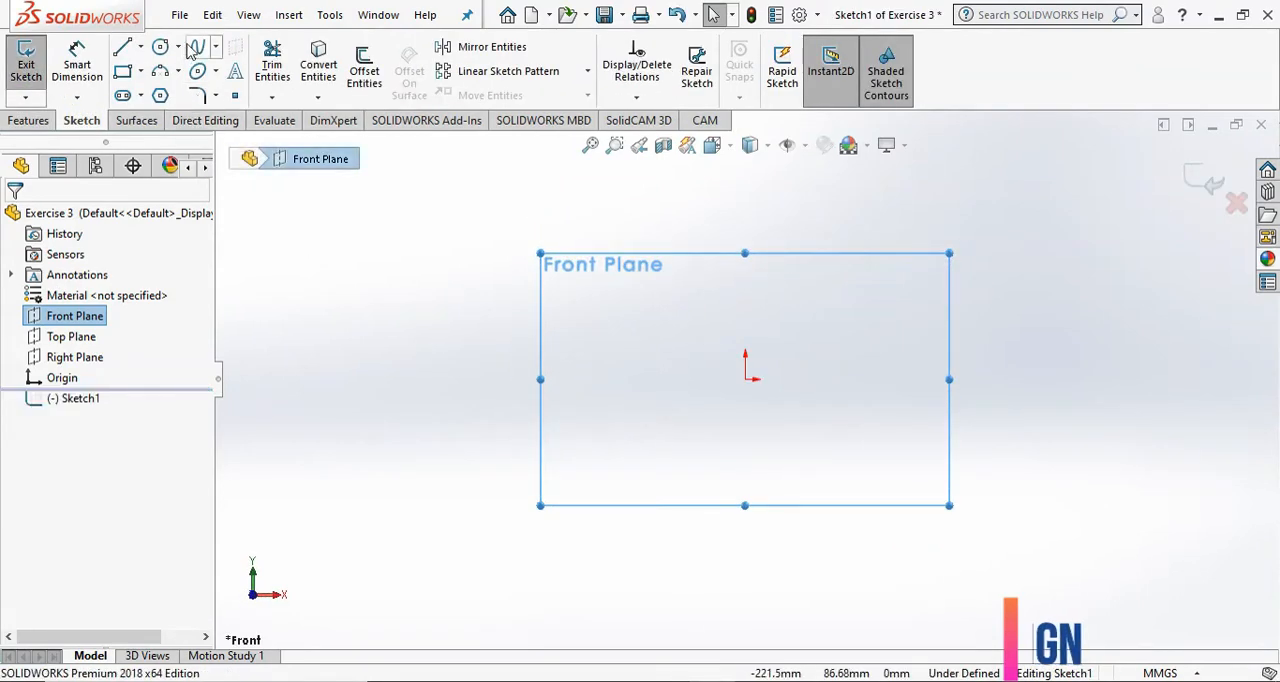
click(163, 48)
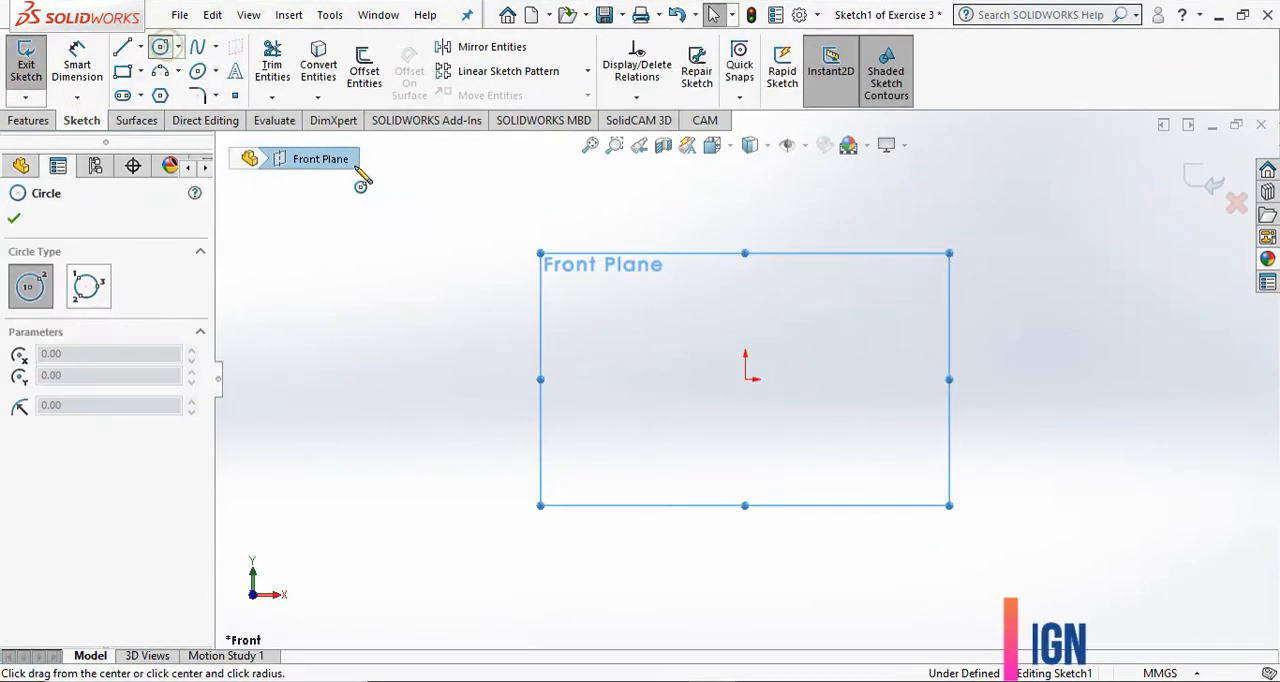
click(745, 379)
click(875, 288)
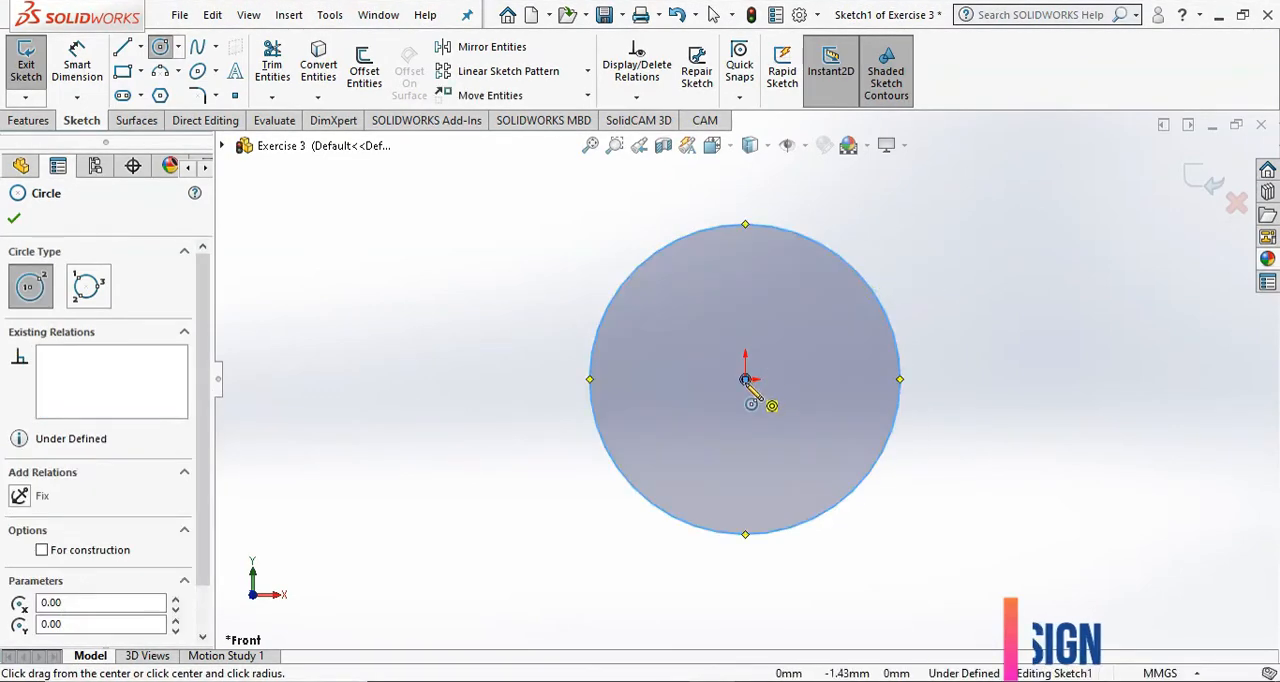
click(745, 379)
click(808, 346)
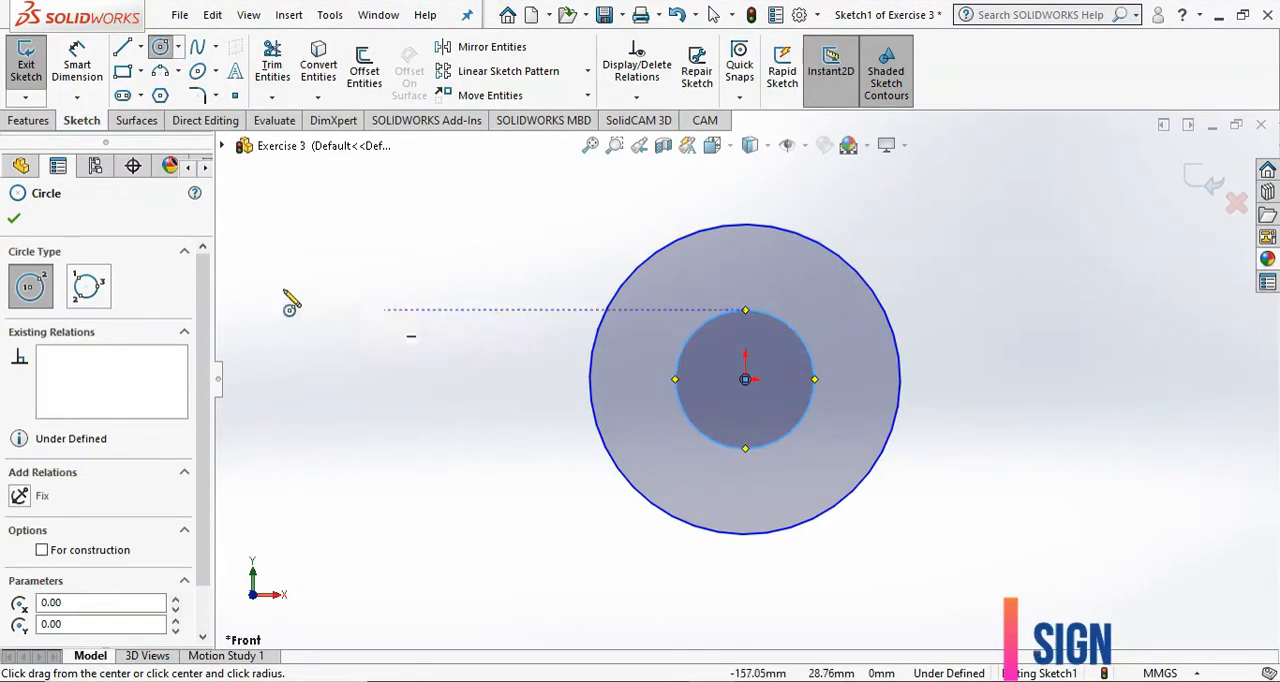
click(15, 220)
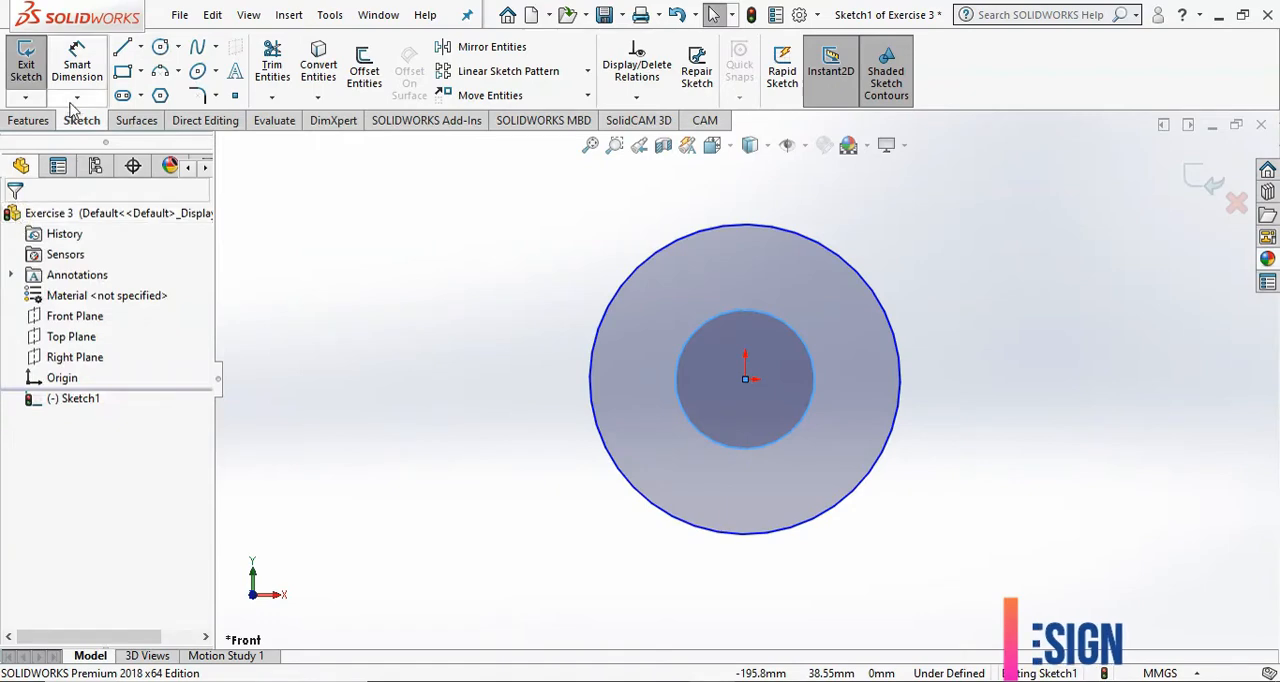
Dimension the inner circle's diameter as 20 mm.
click(77, 65)
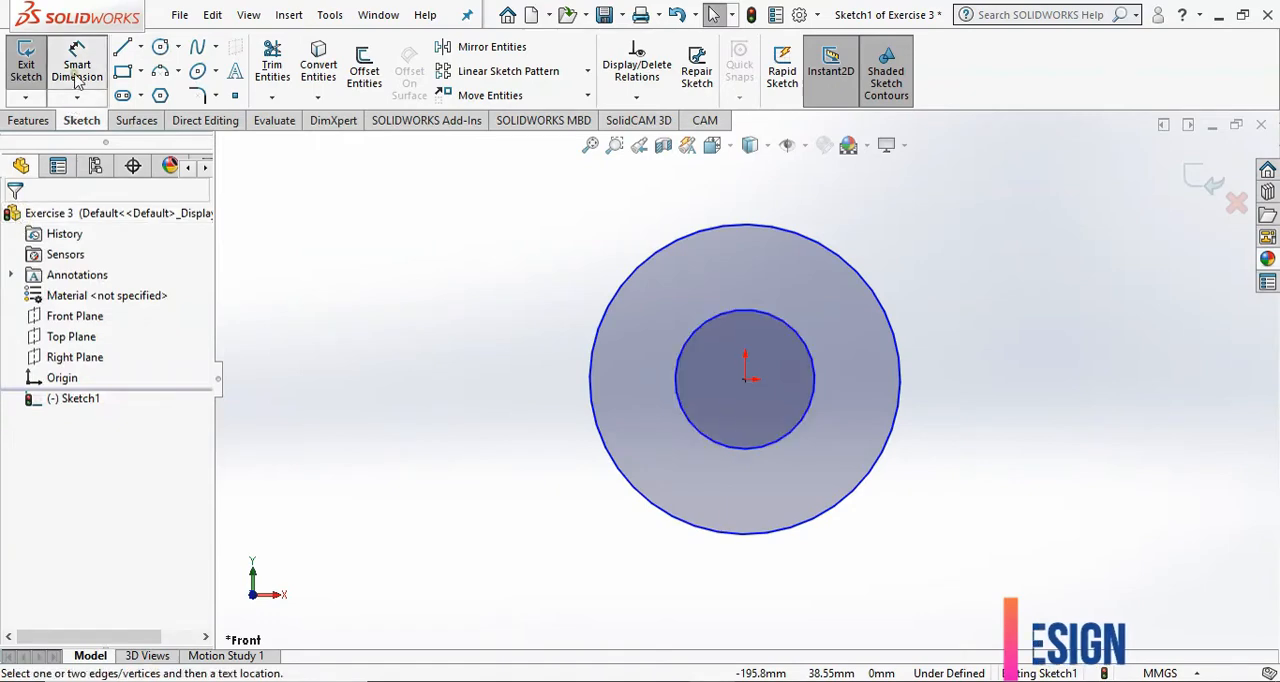
click(814, 389)
click(930, 288)
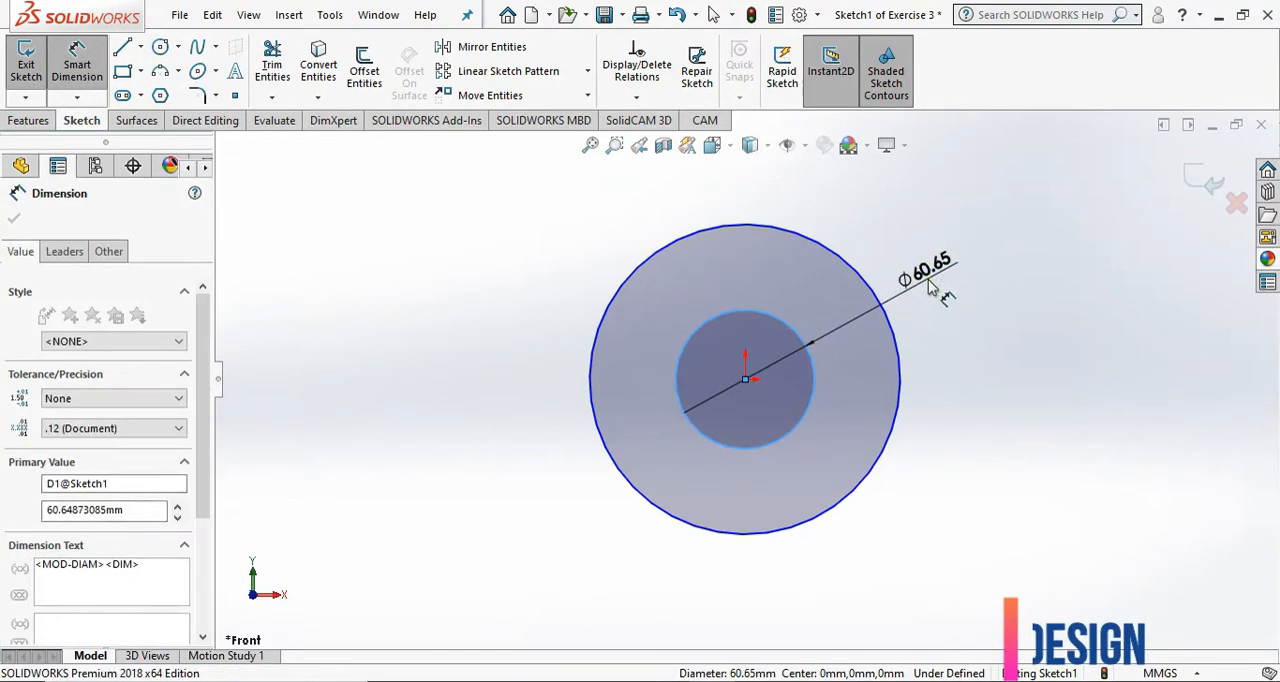
text(20)
key(Return)
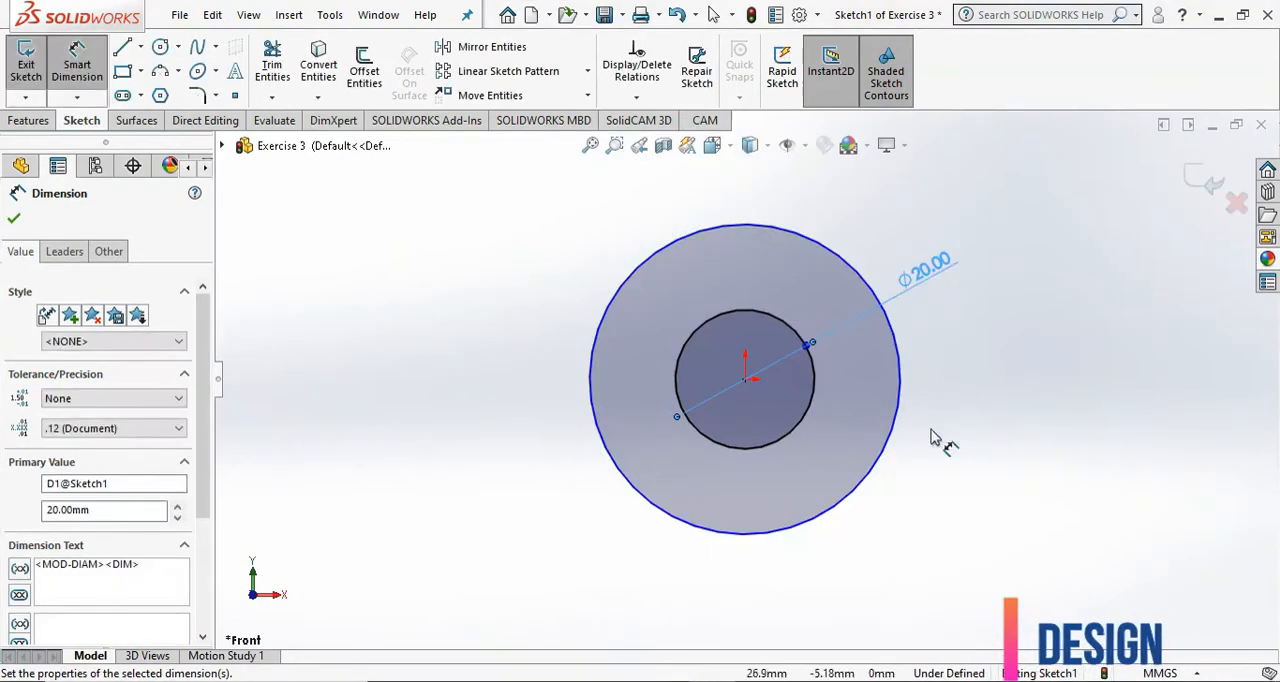
Dimension the outer circle's diameter as 40 mm and close the sketch.
click(885, 476)
click(940, 447)
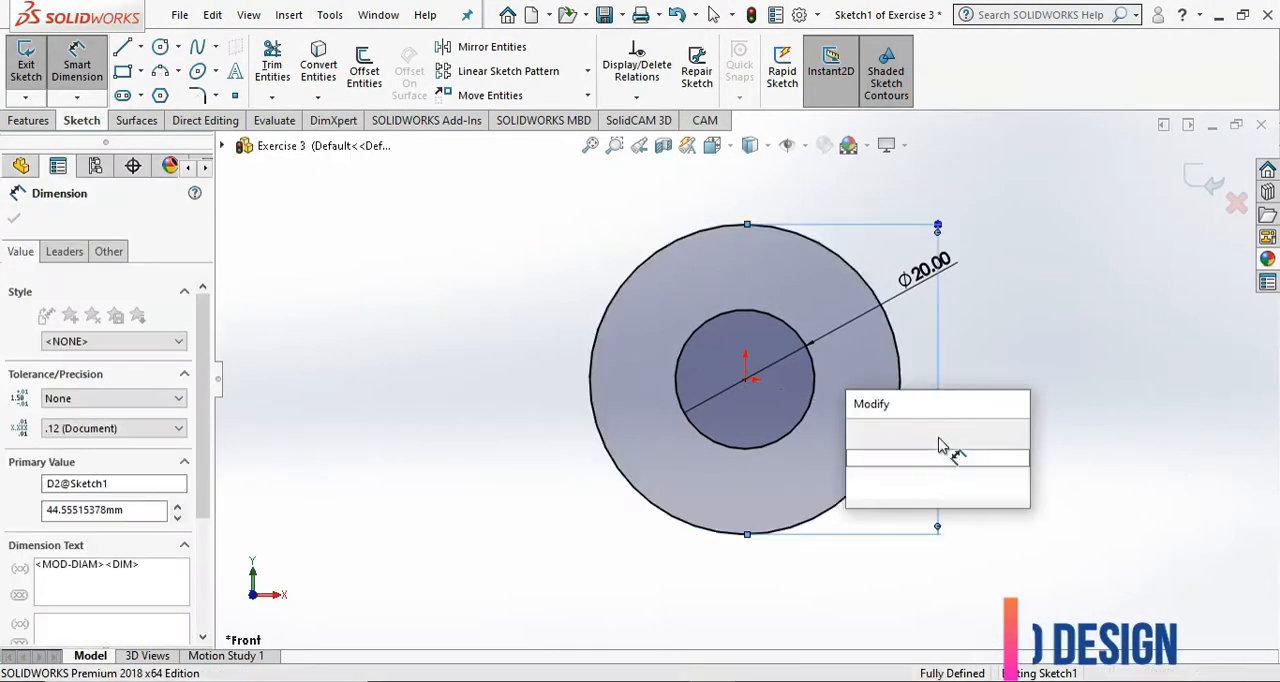
text(40)
key(Return)
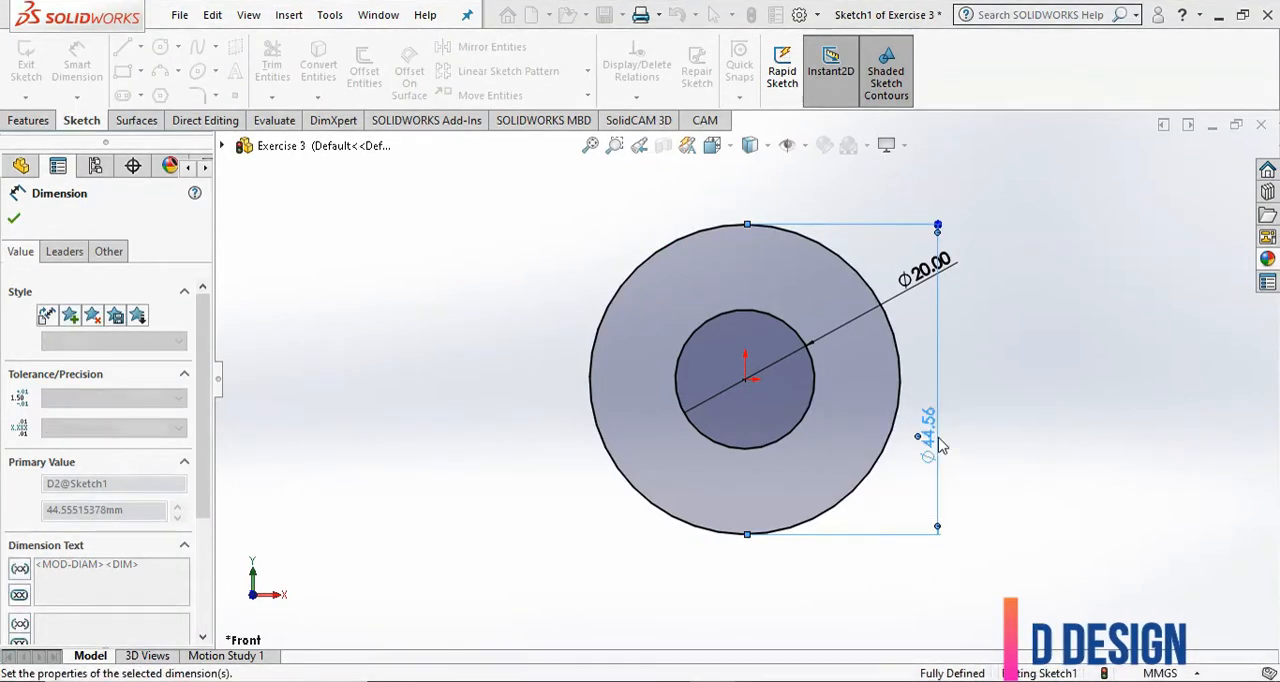
click(1055, 405)
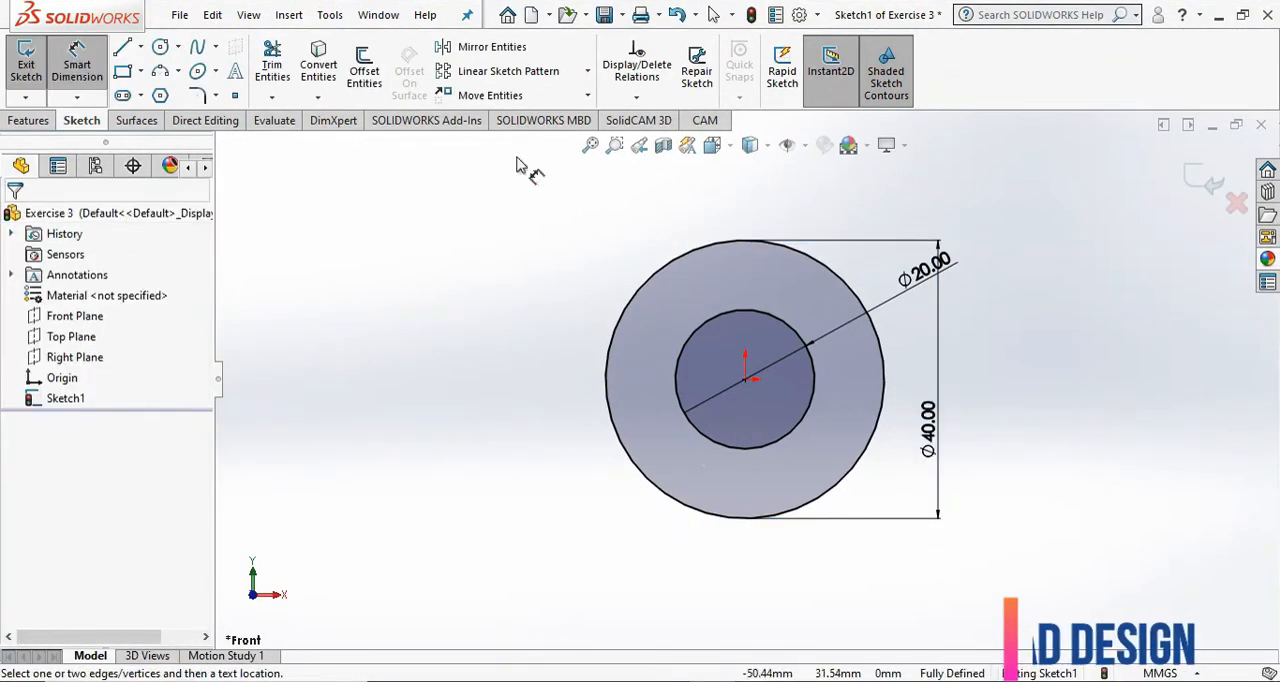
click(1200, 189)
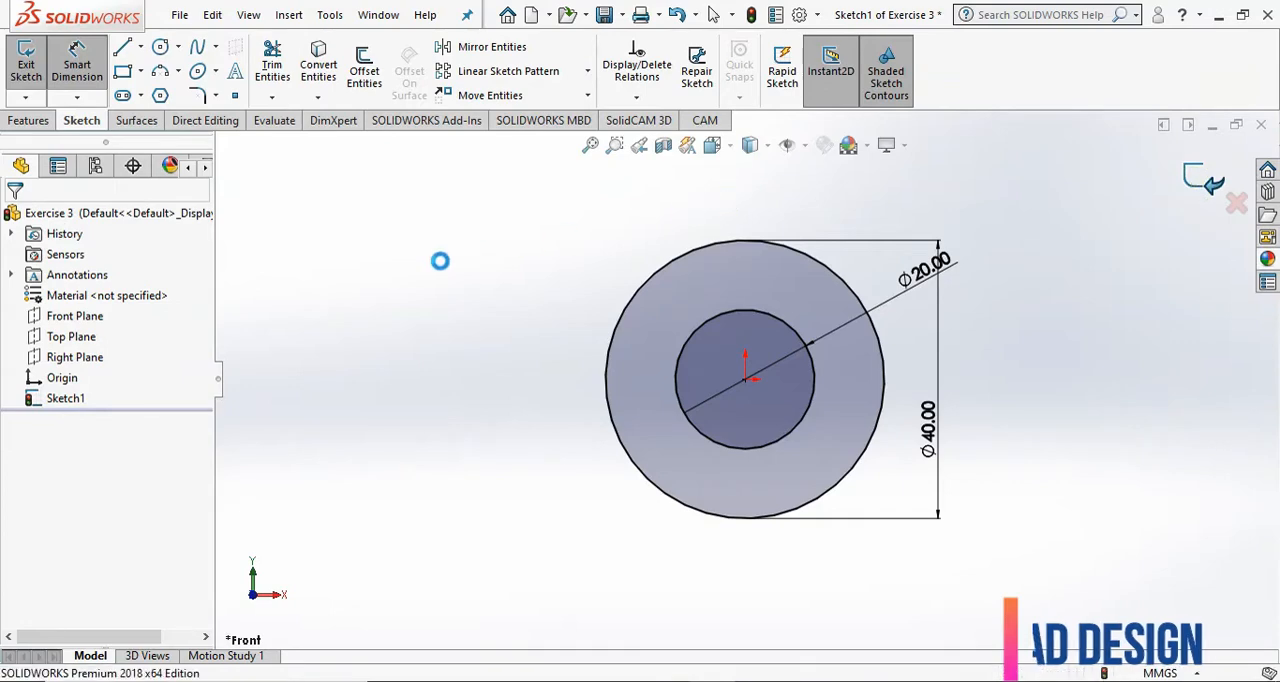
Extrude the ring profile as a boss with the Mid Plane end condition and a depth of 100 mm.
click(28, 120)
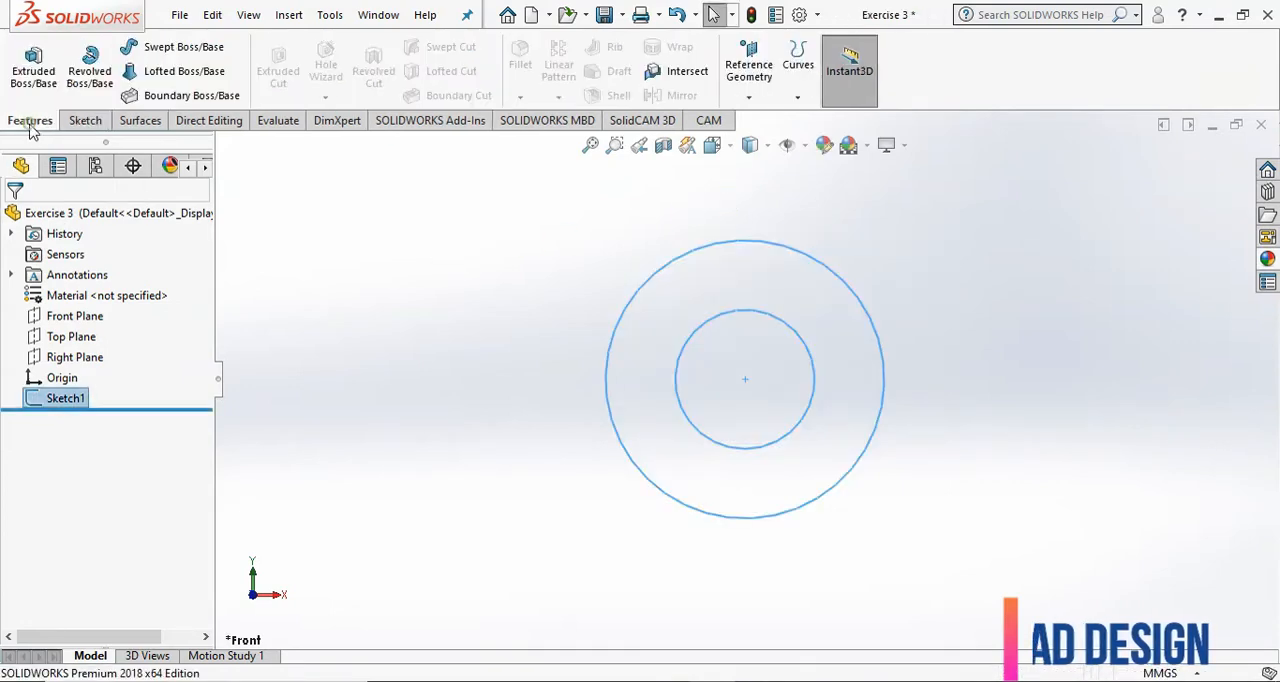
click(28, 76)
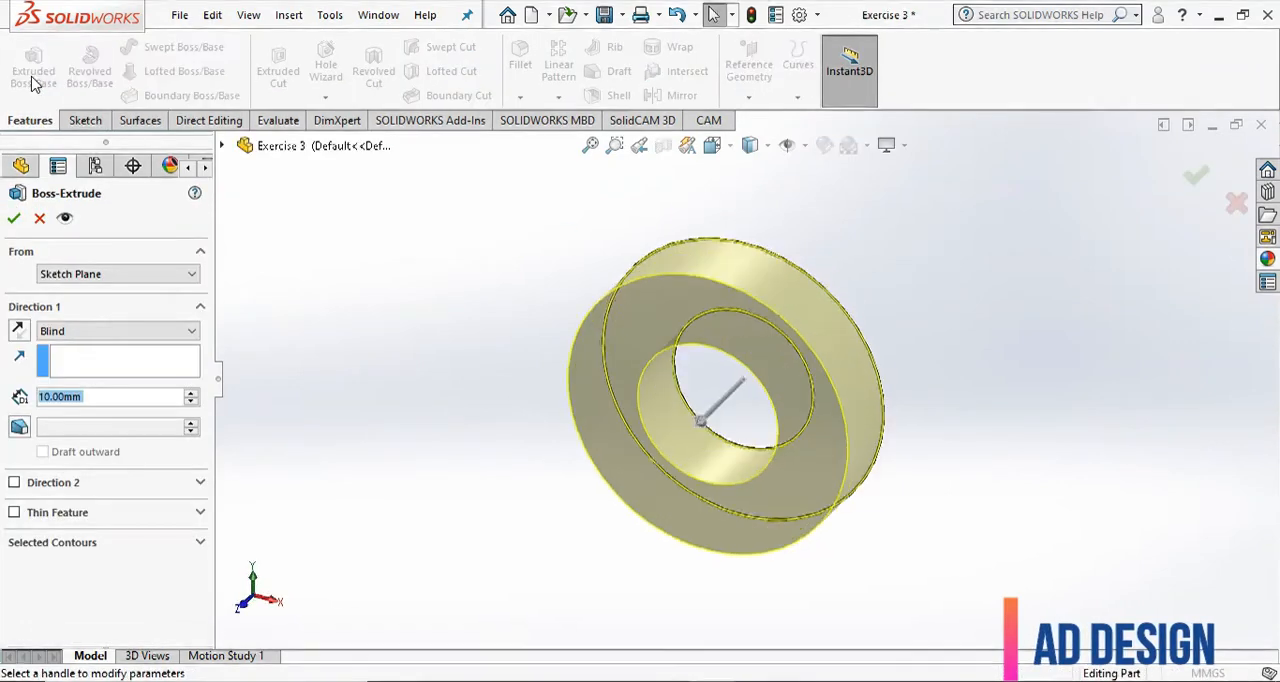
click(143, 331)
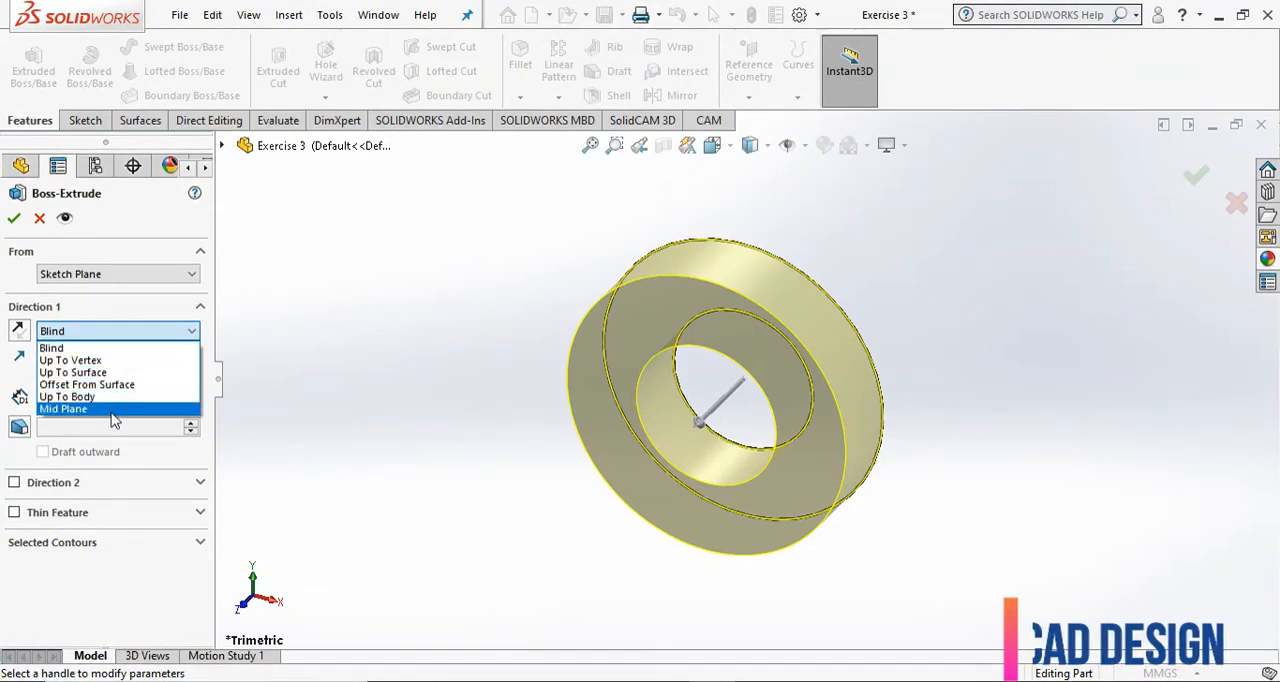
click(76, 409)
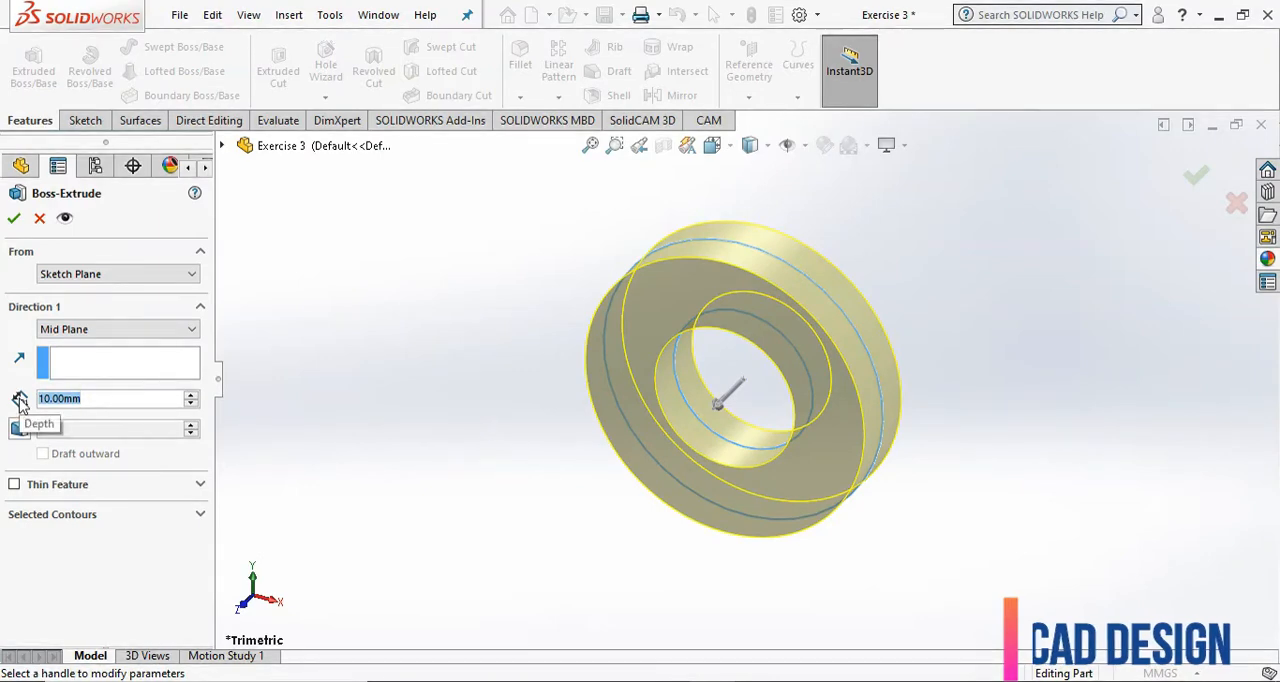
text(100)
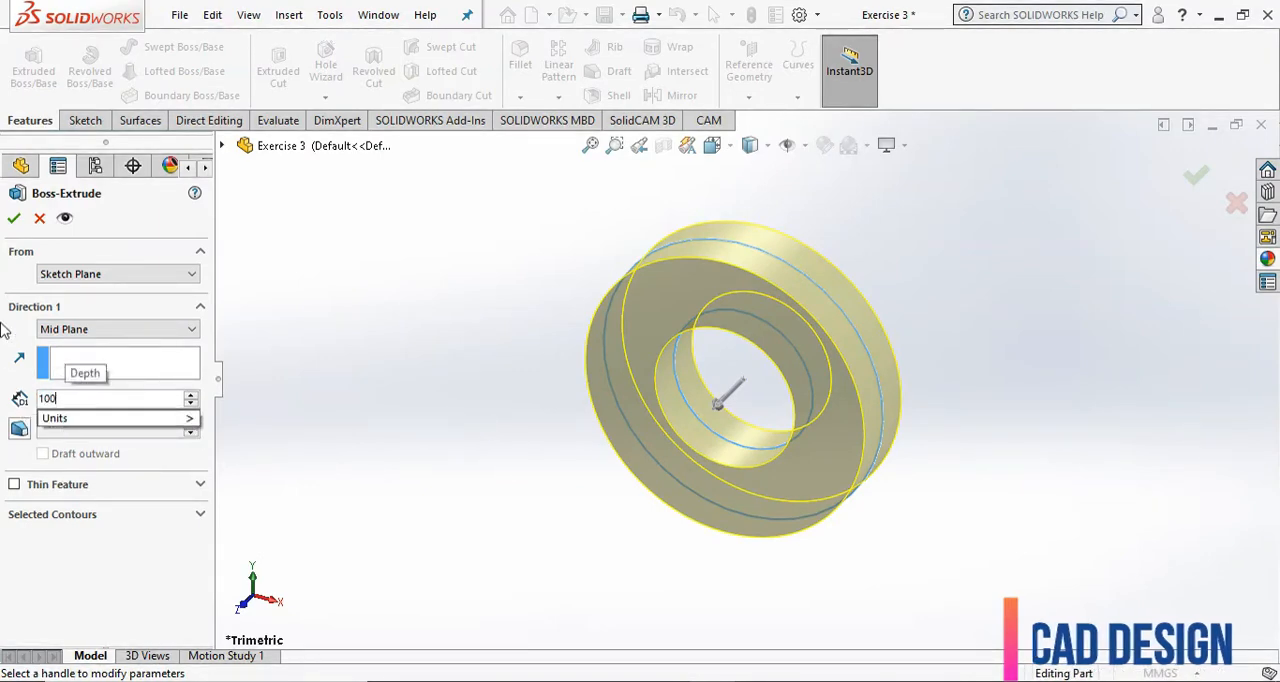
key(Return)
click(14, 218)
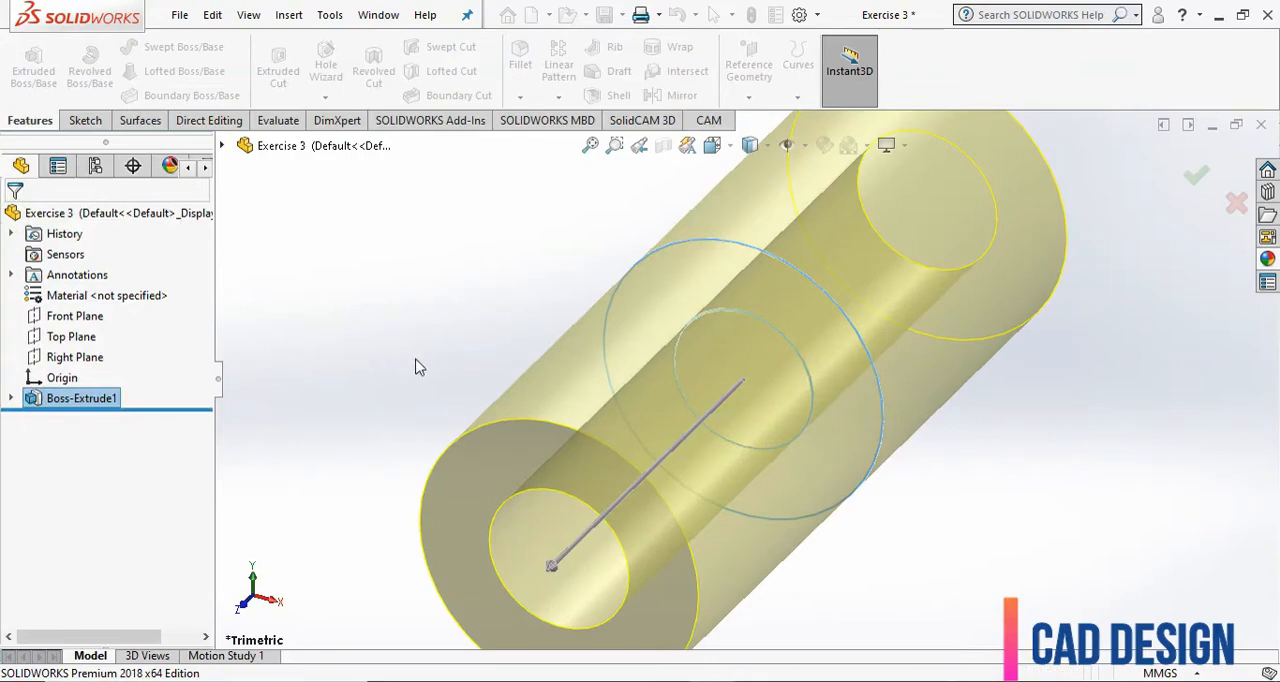
click(465, 332)
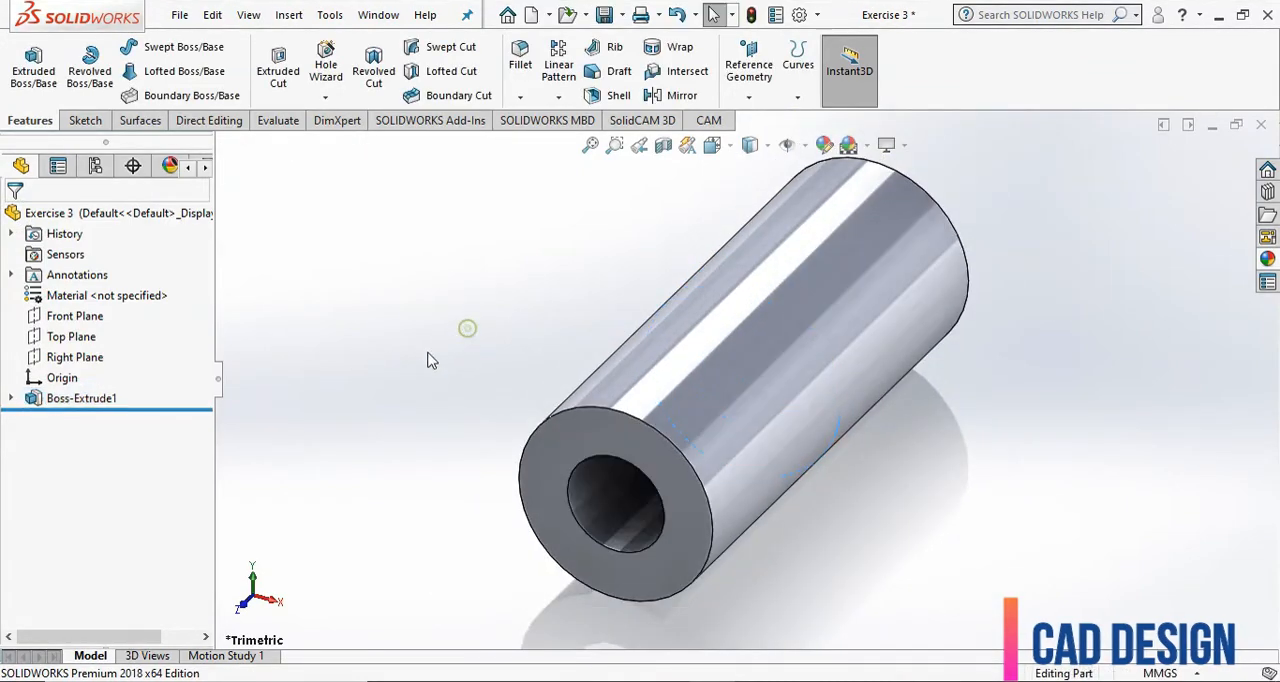
Start a new sketch on the Front Plane and convert the tube's outer circular edge into a sketch entity.
scroll(428, 357, up, 1)
scroll(584, 310, down, 1)
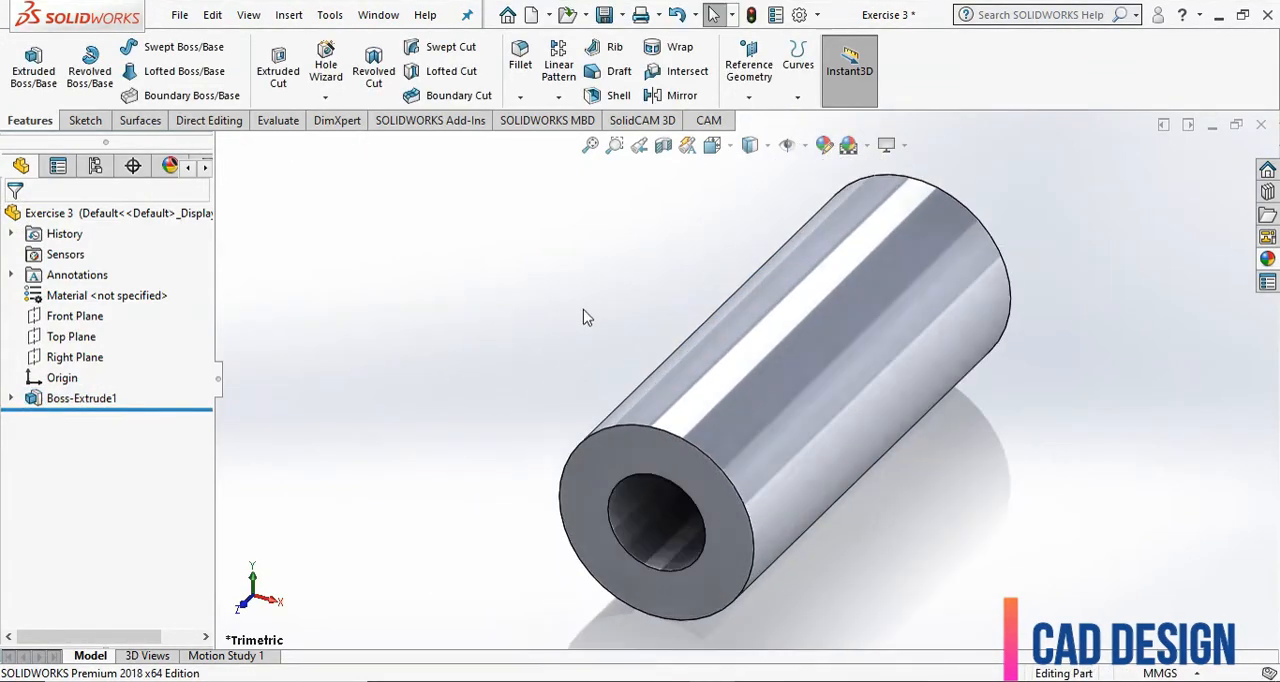
click(96, 320)
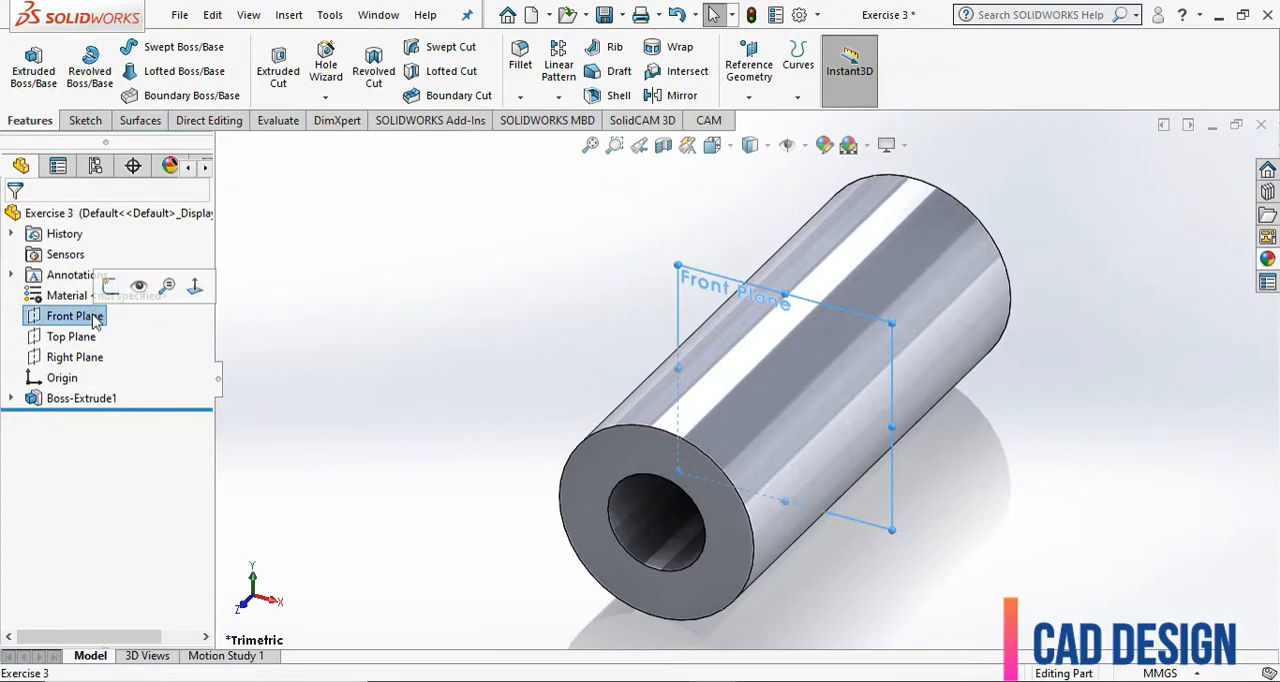
click(84, 120)
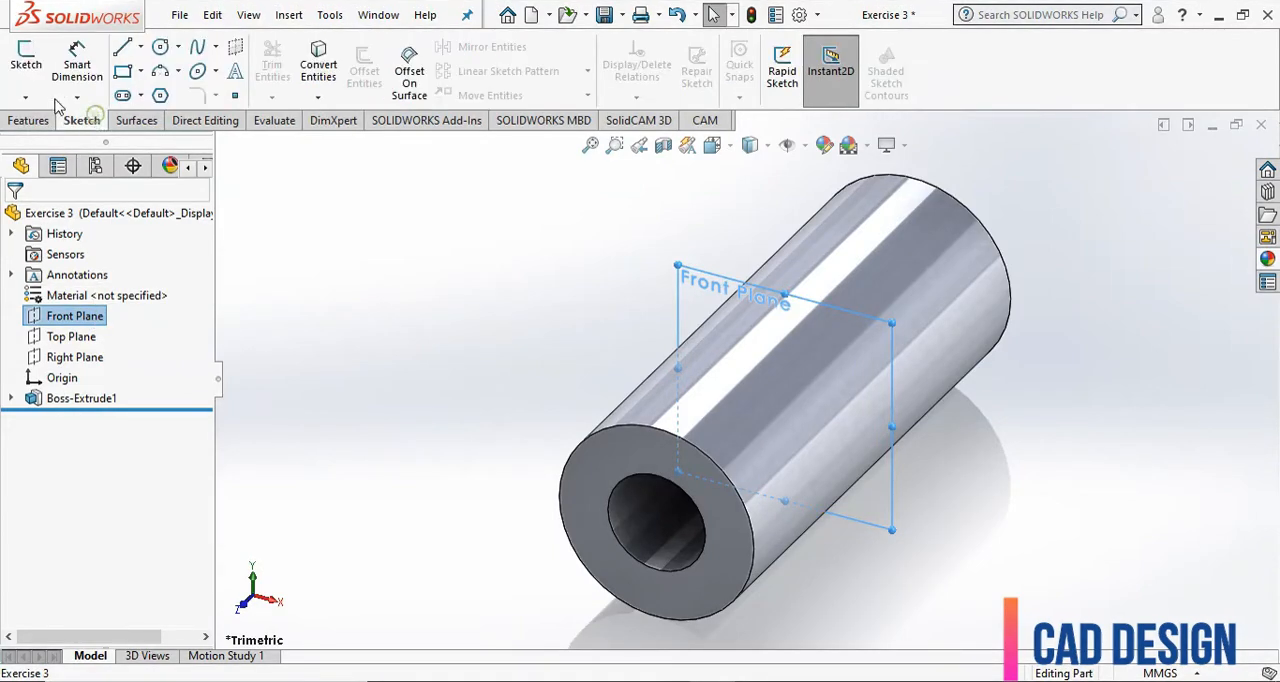
click(26, 62)
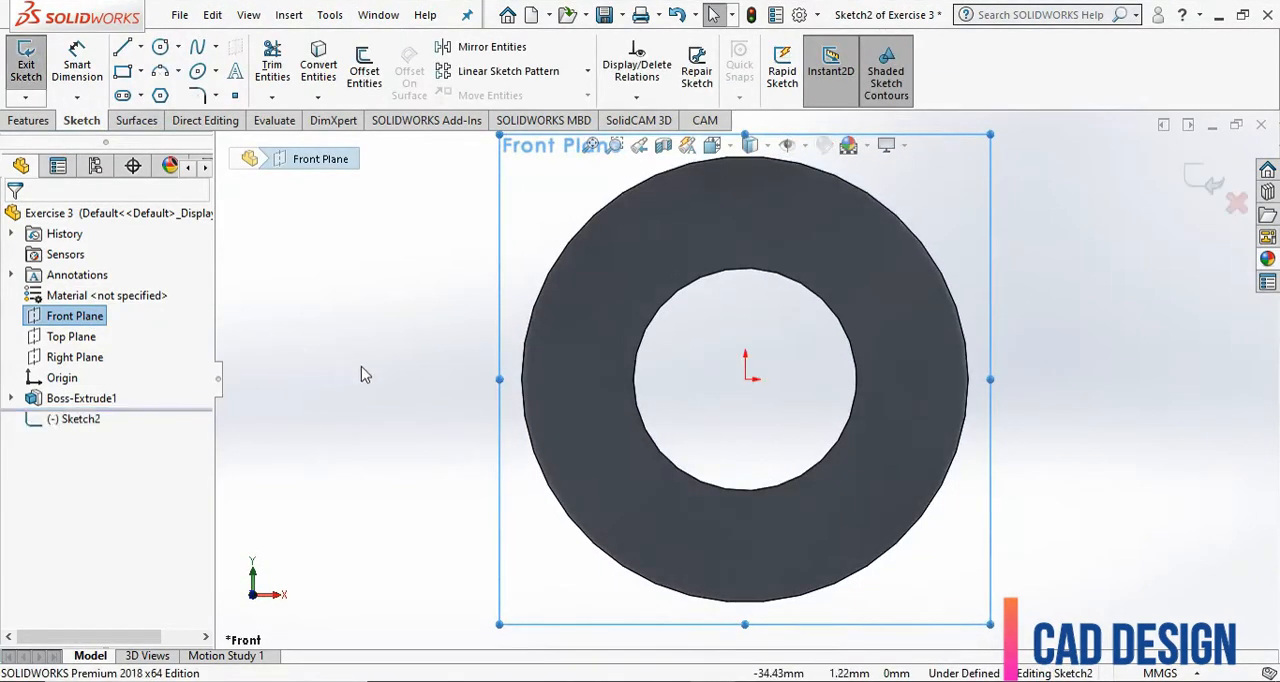
click(318, 62)
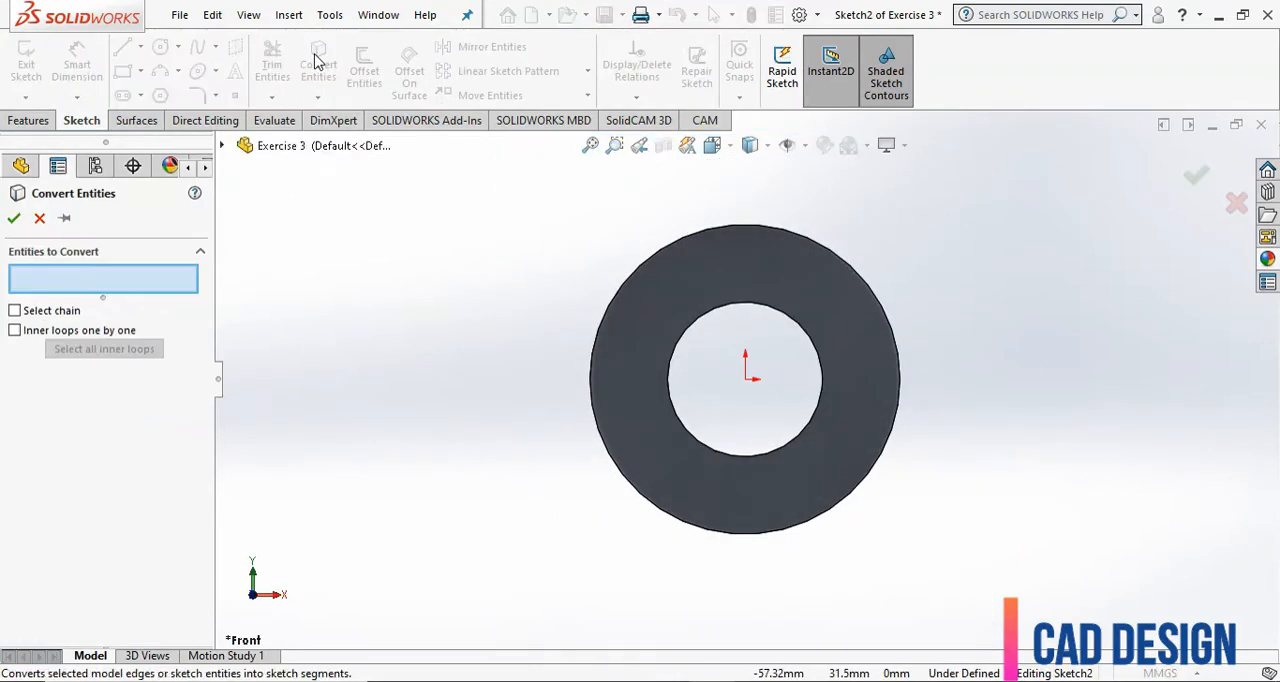
click(651, 266)
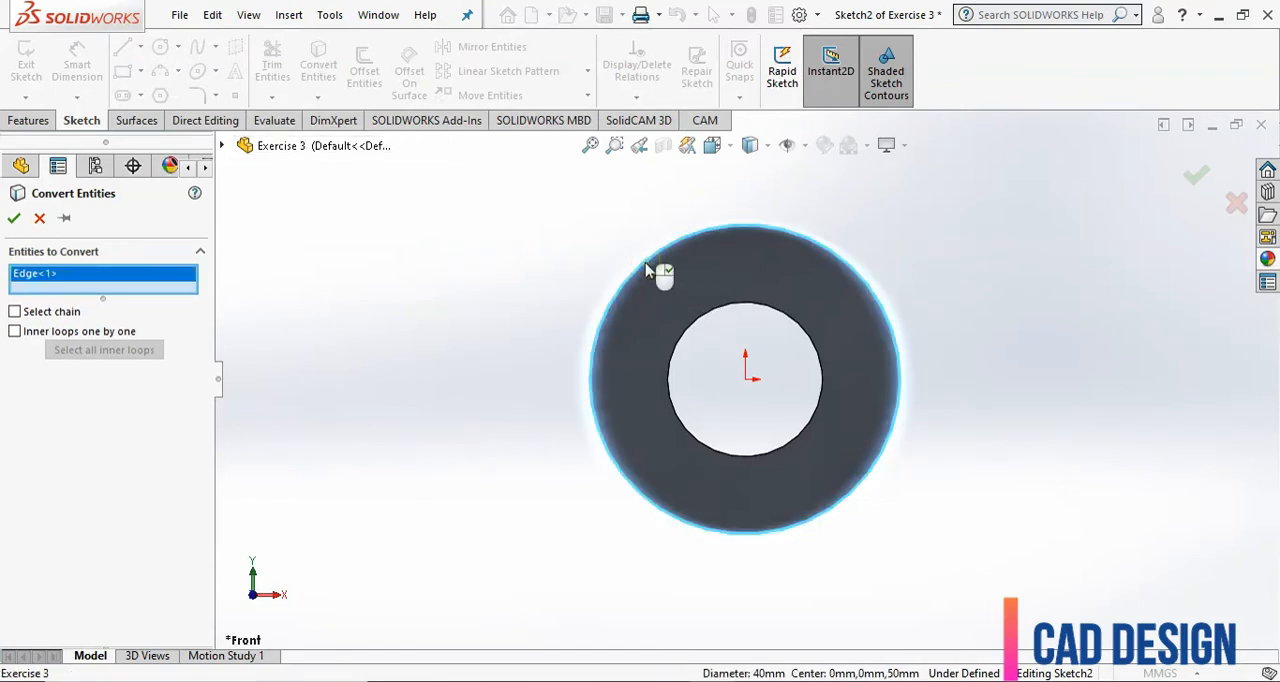
click(12, 219)
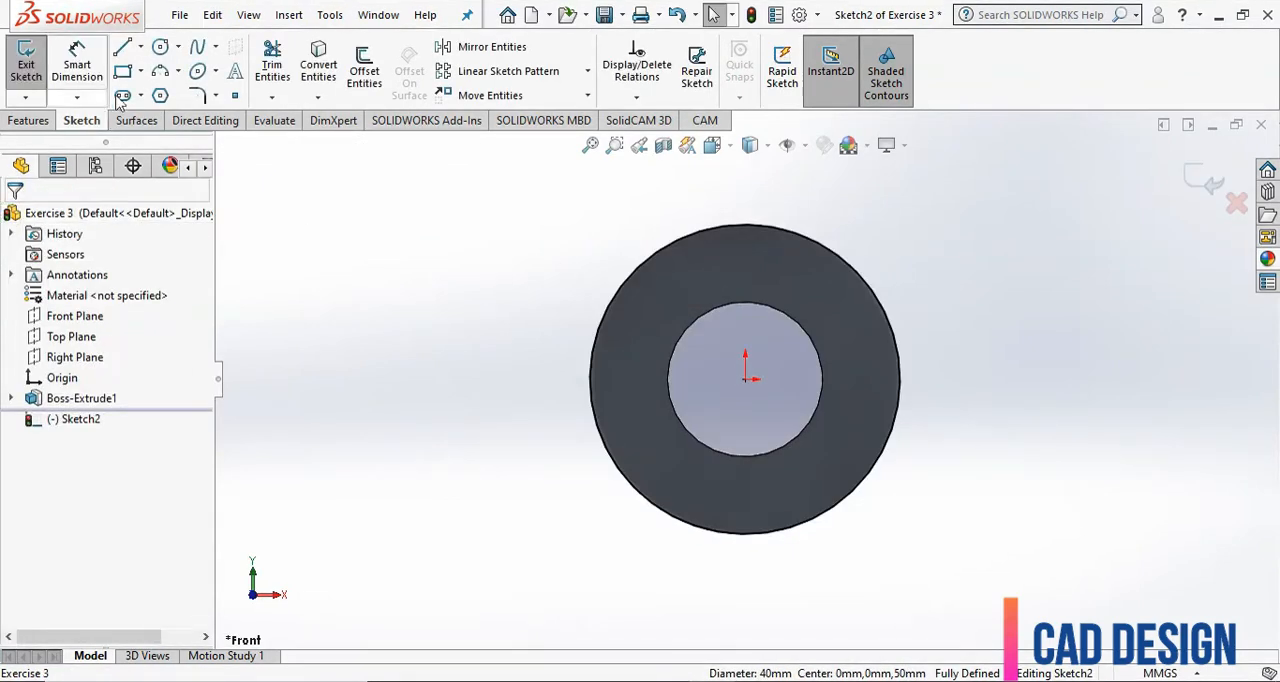
Sketch a horizontal centerline about 60 mm long from the origin, extending to one side of the tube.
click(140, 47)
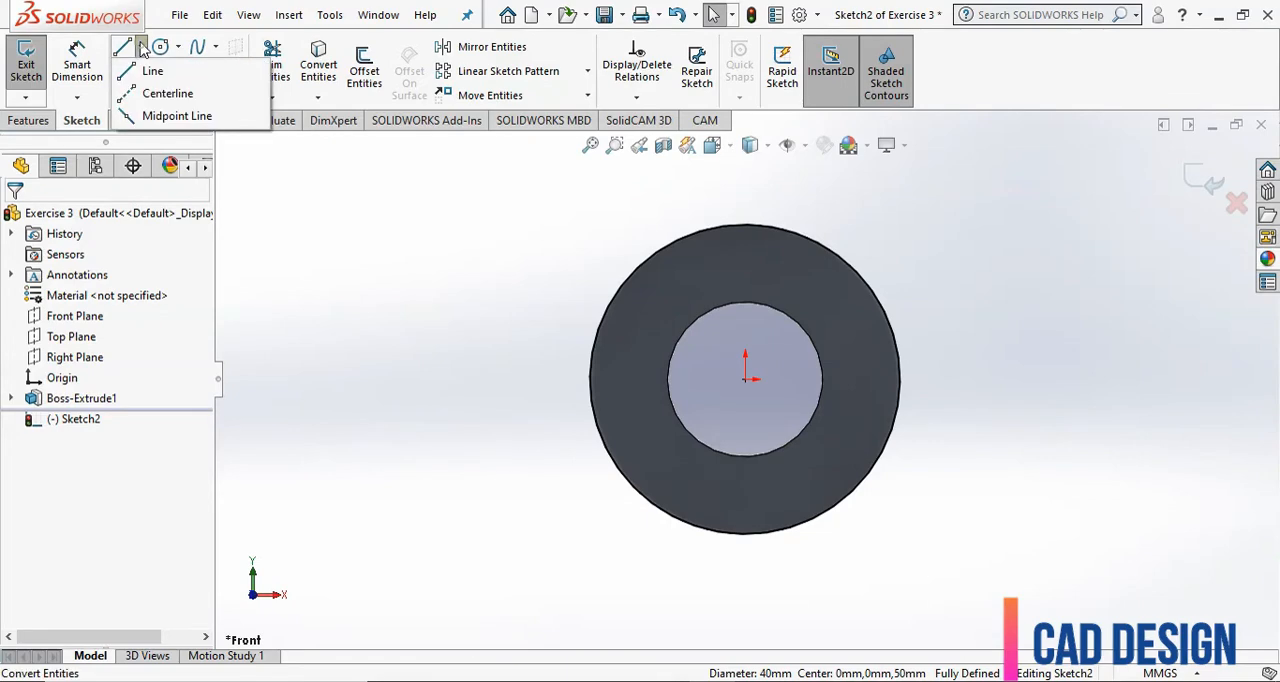
click(141, 97)
scroll(411, 383, up, 2)
scroll(895, 338, down, 2)
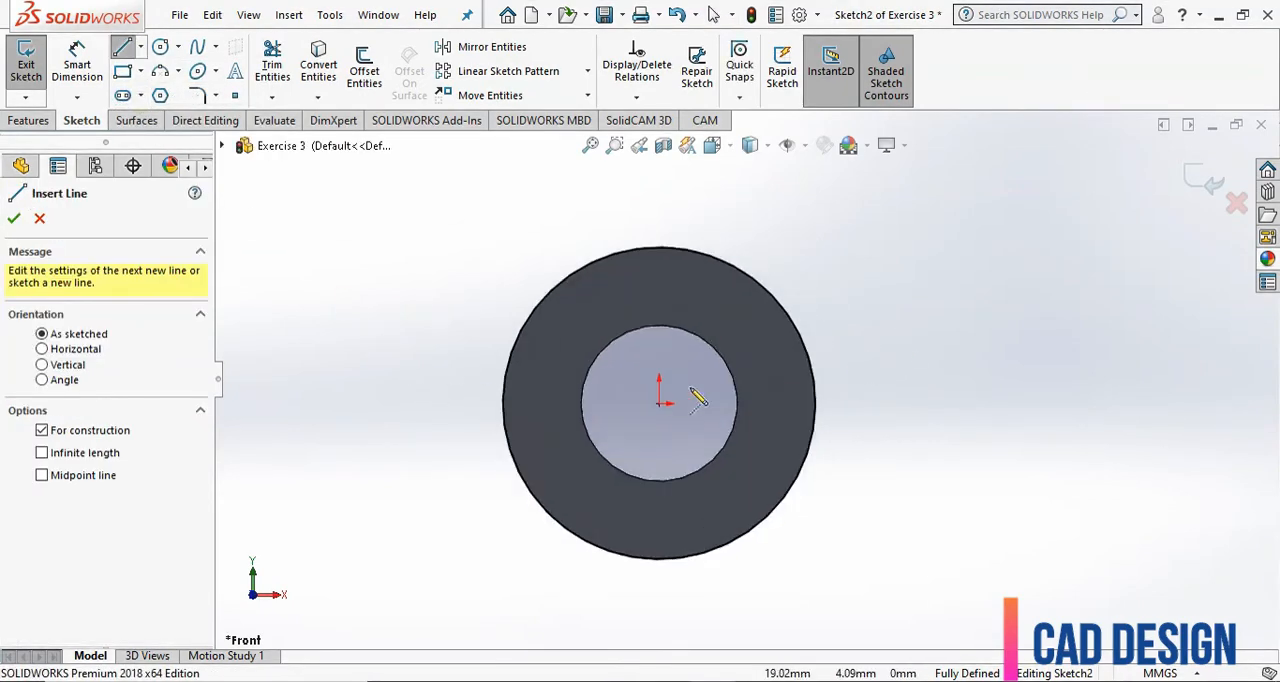
click(659, 404)
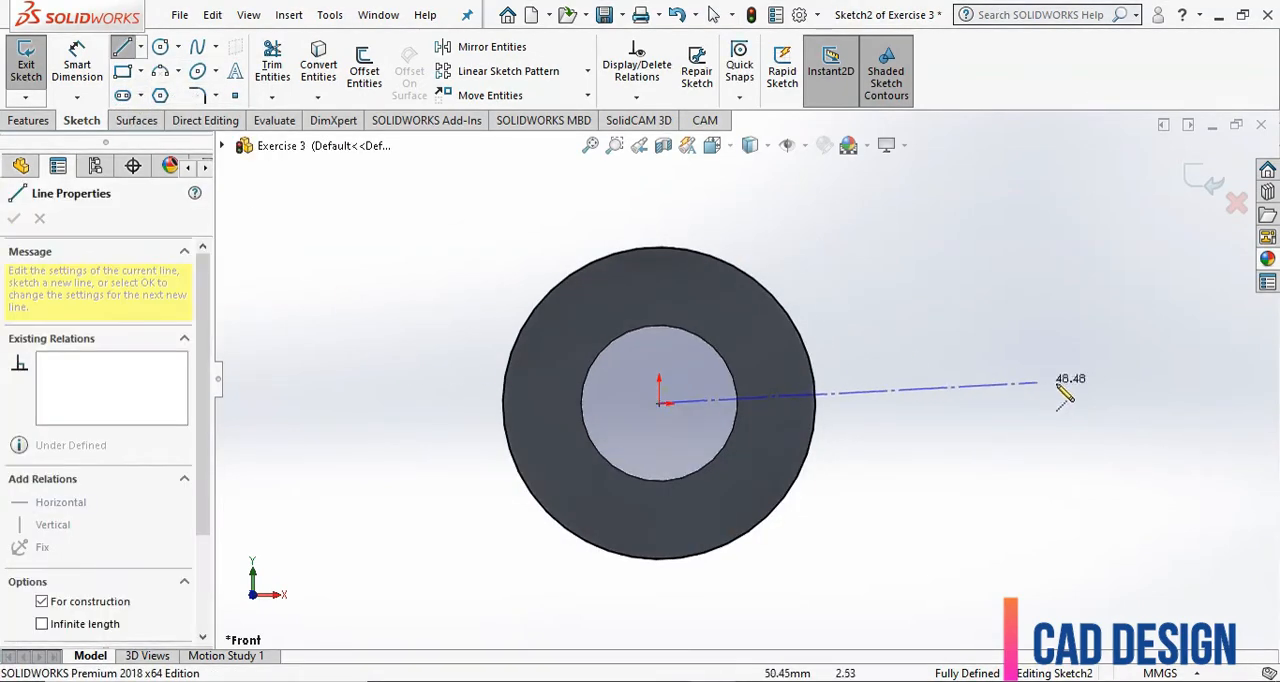
click(1128, 403)
right_click(1062, 282)
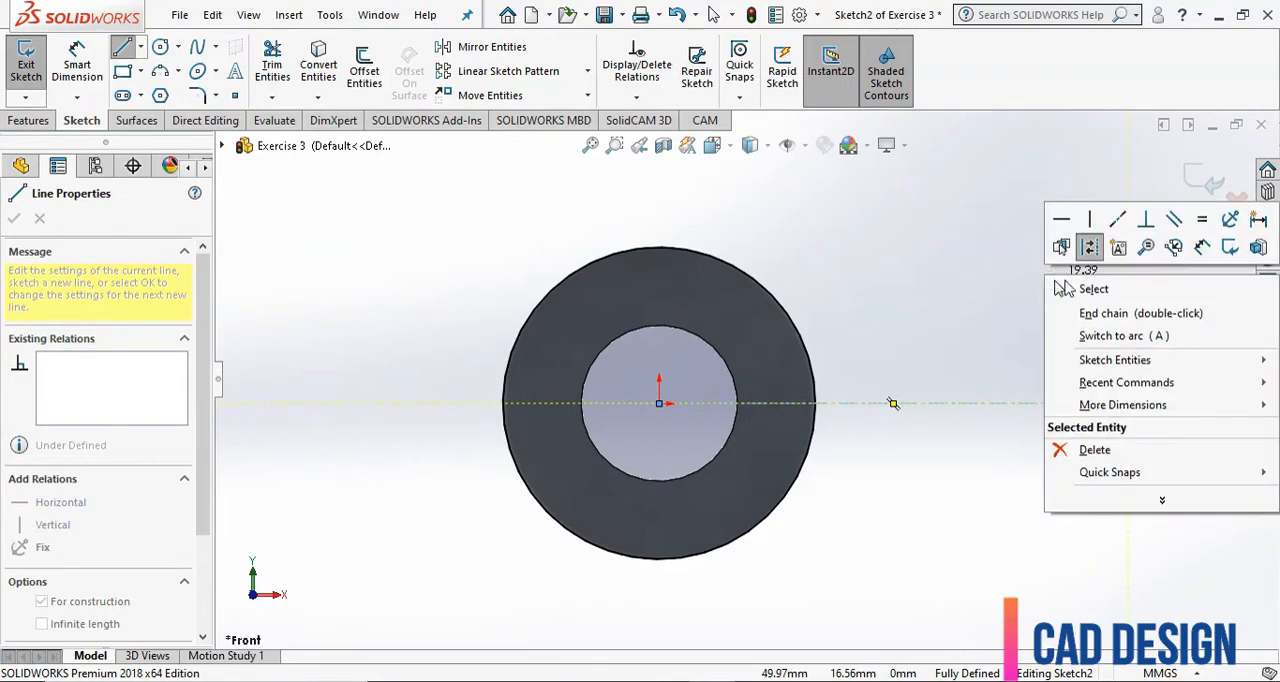
click(1071, 309)
key(Escape)
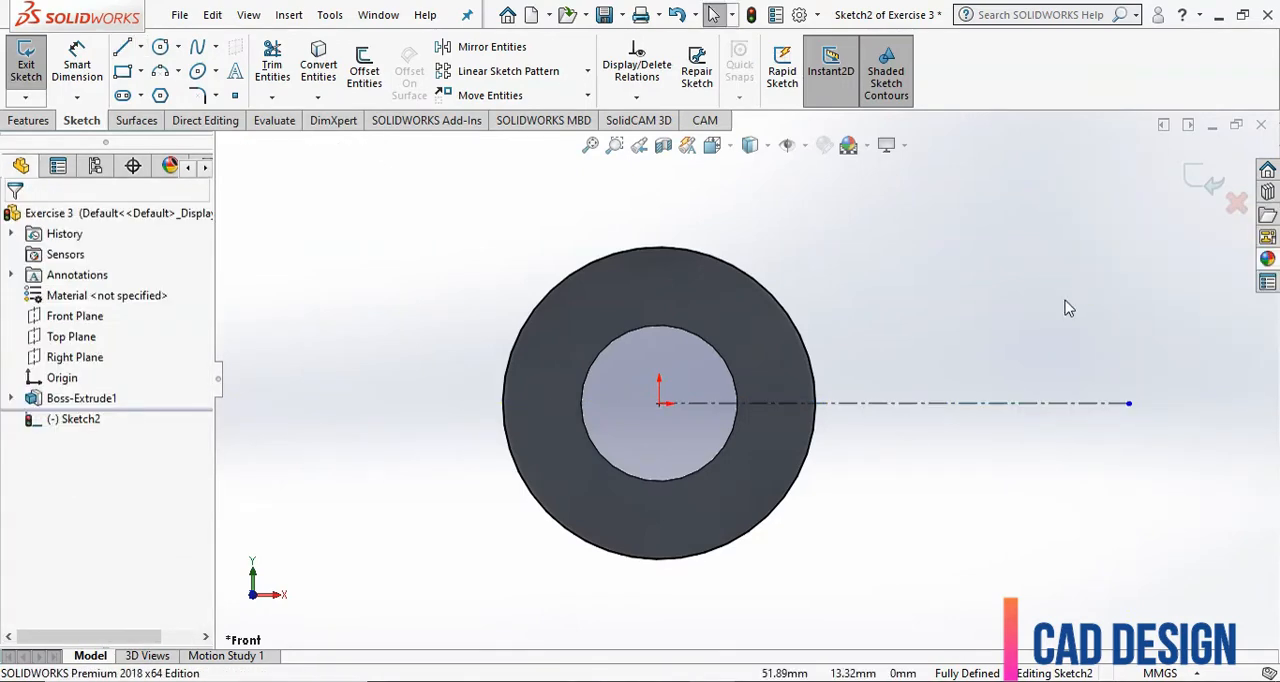
Sketch two concentric circles centred on the centerline about 52 mm from the origin, with radii of about 7 mm and 14 mm.
click(160, 47)
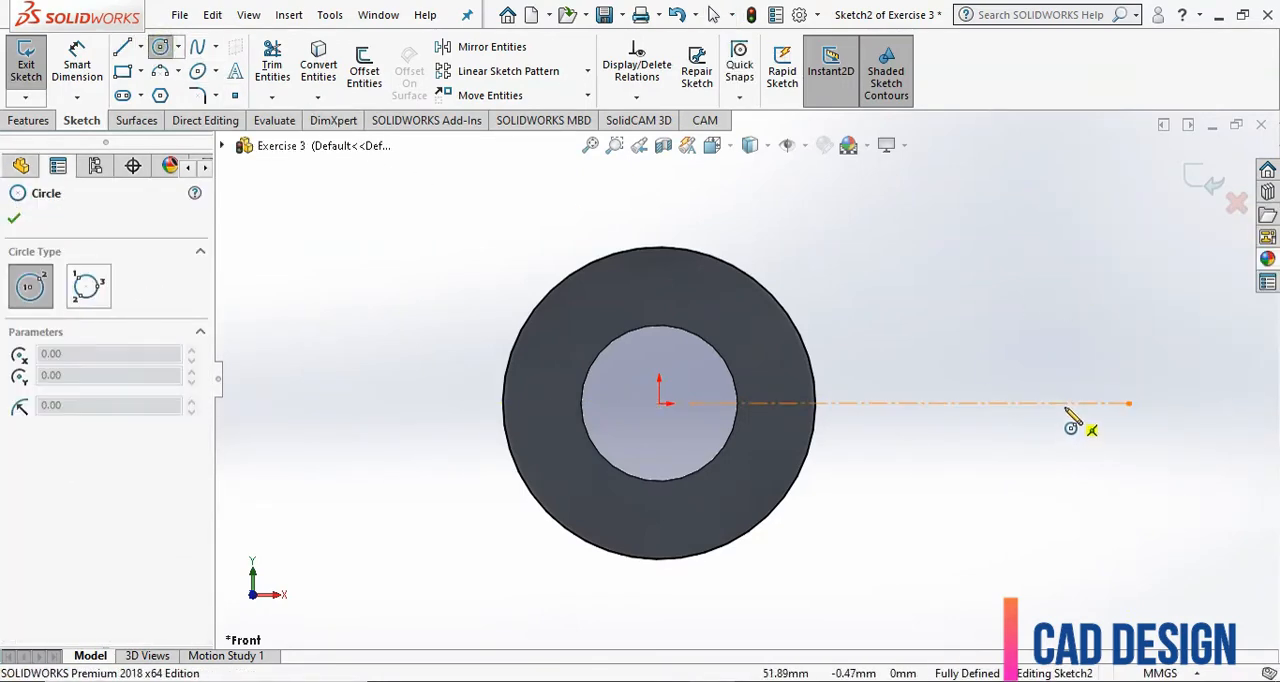
click(1065, 403)
click(1096, 355)
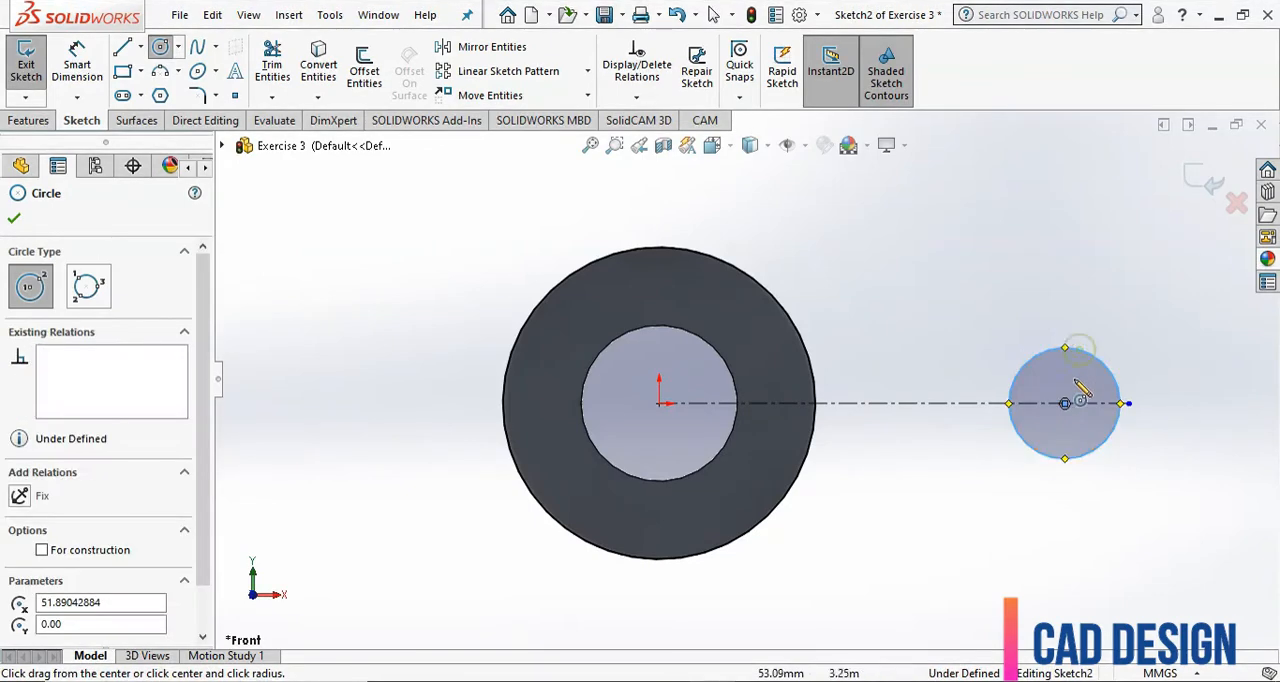
click(1065, 403)
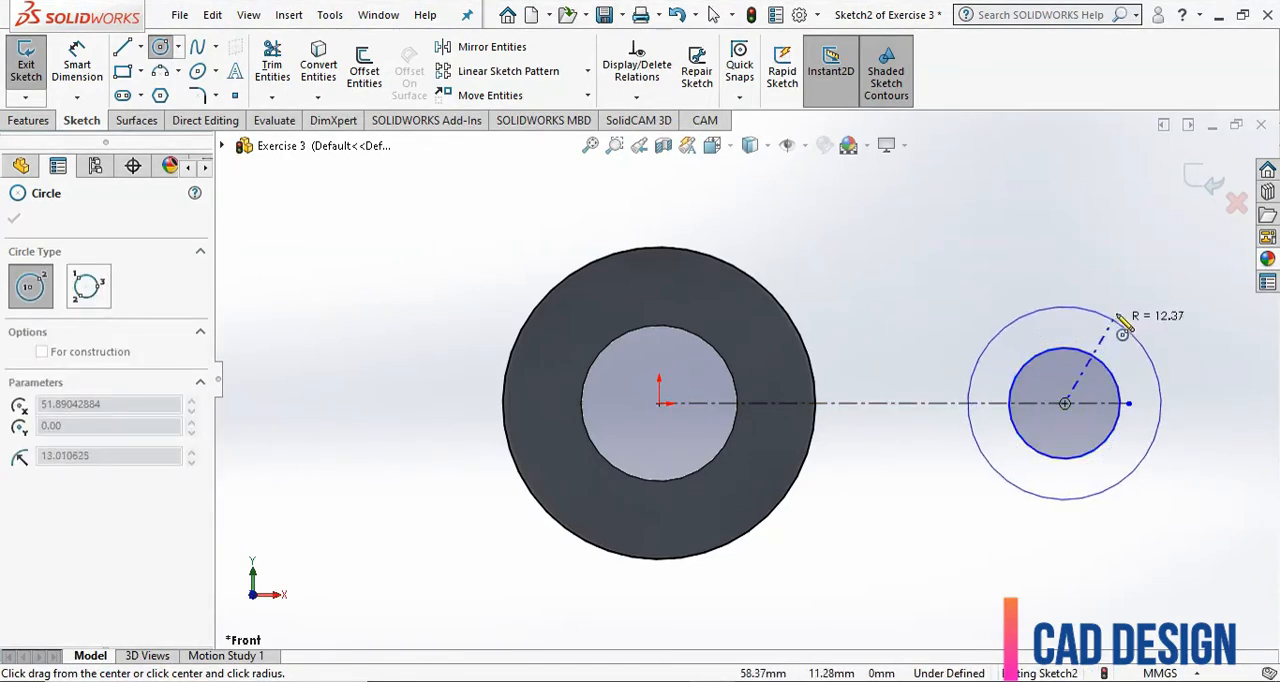
click(1124, 319)
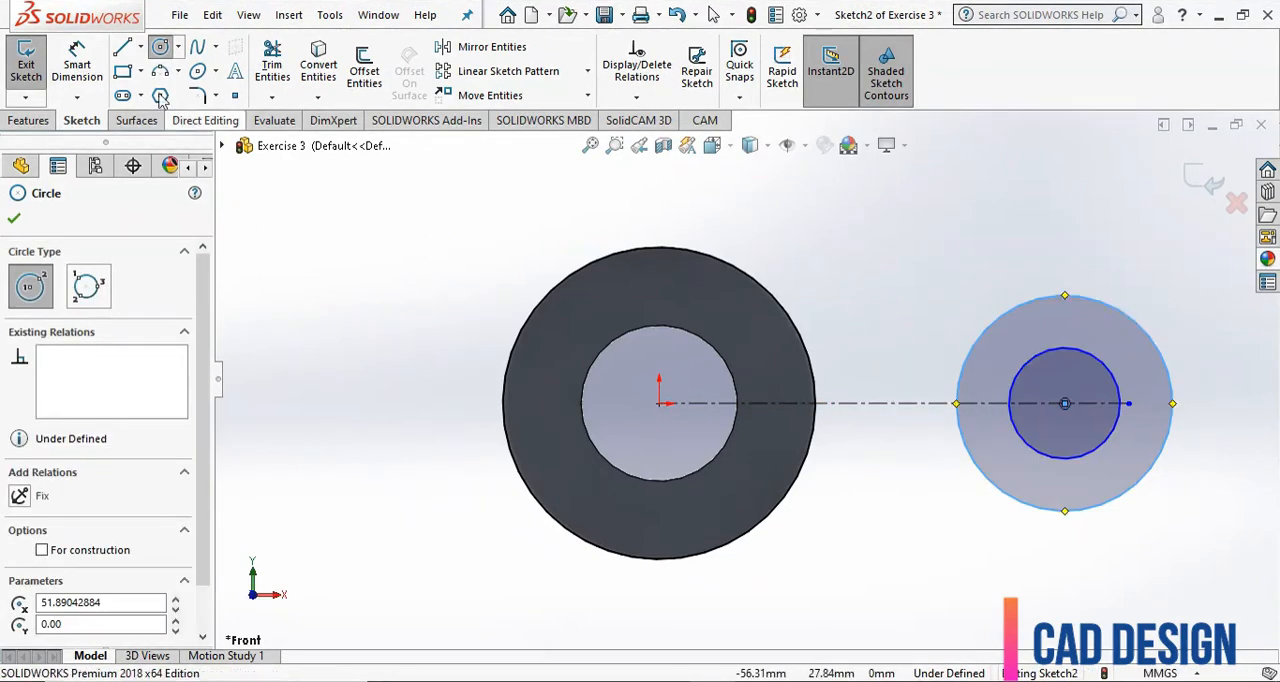
Draw two horizontal lines about 37 mm long from the outer lug circle's top and bottom points to the tube's converted circle.
click(122, 47)
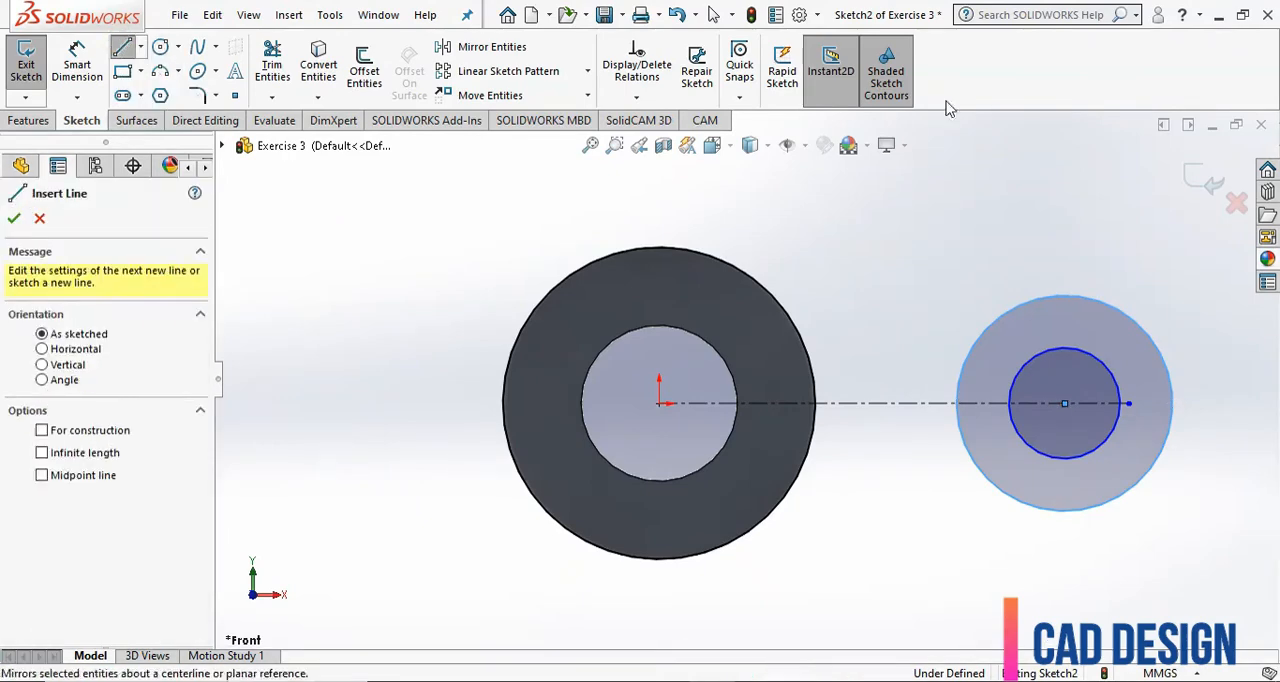
click(1065, 296)
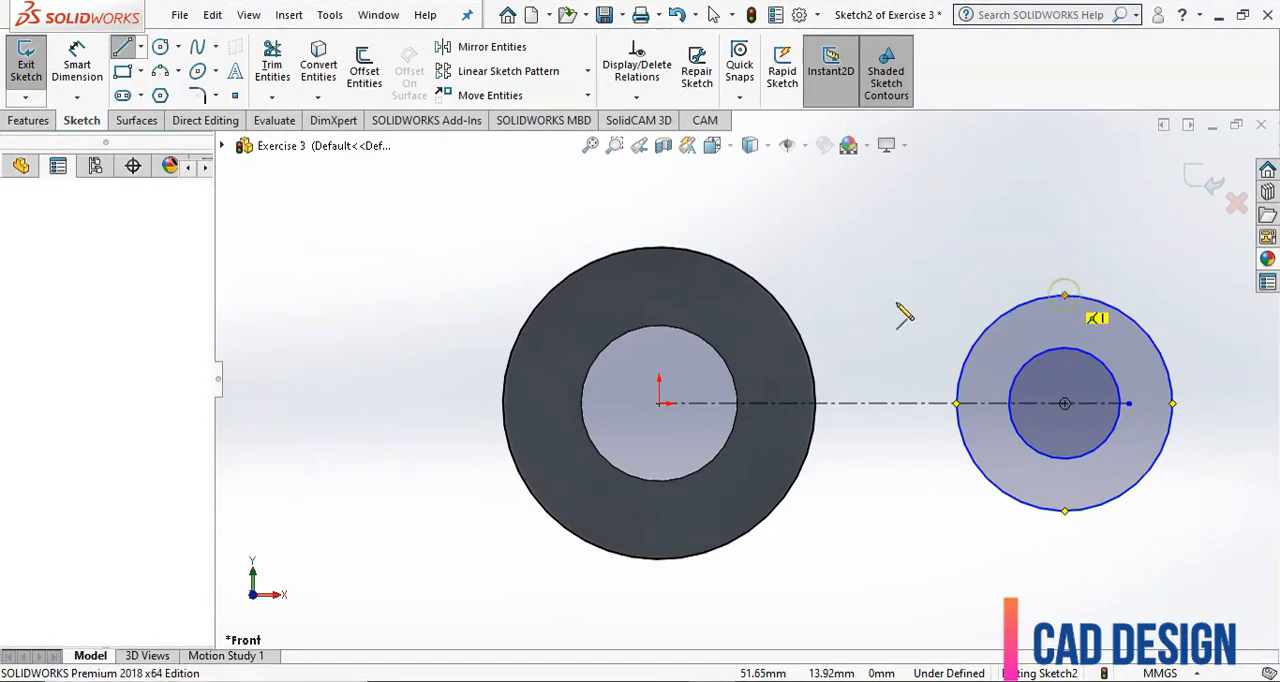
click(772, 296)
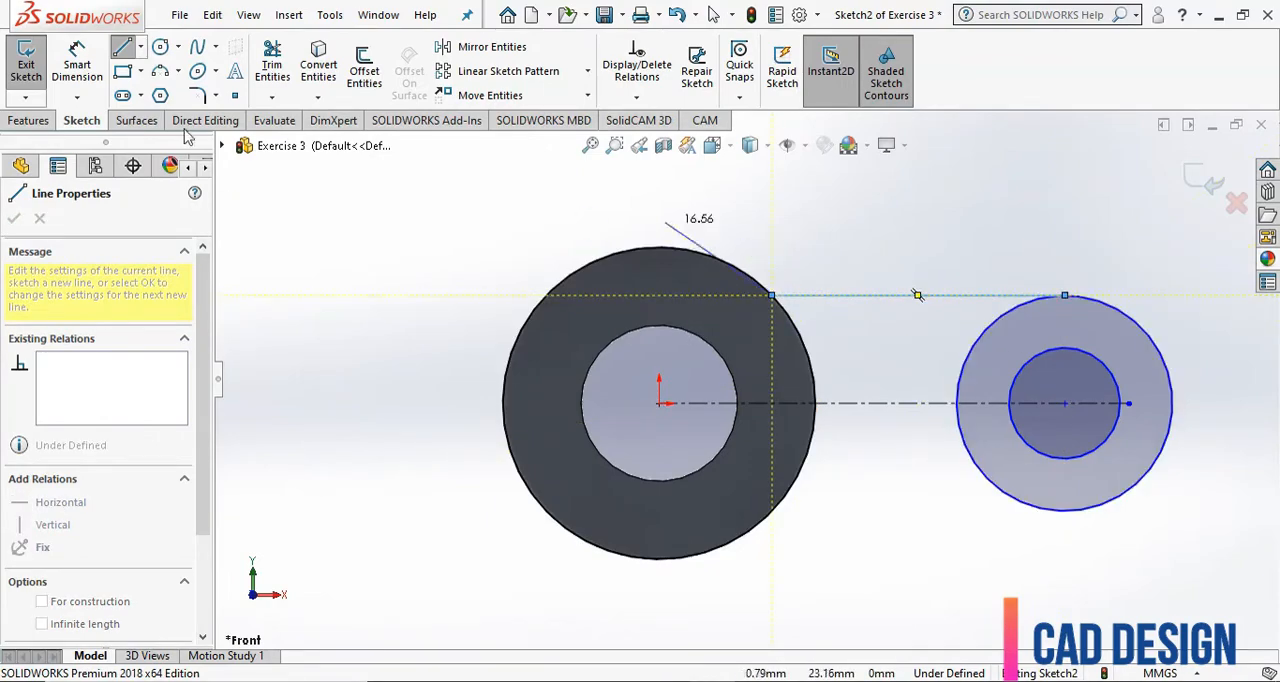
click(125, 48)
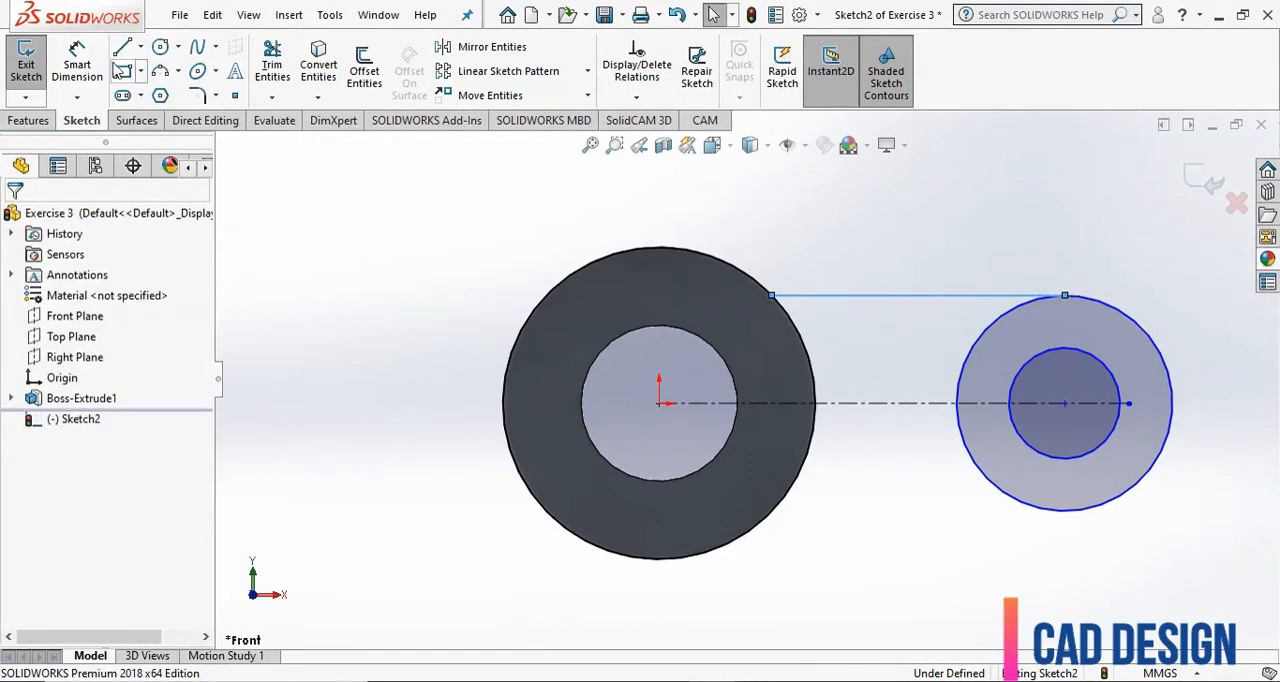
click(120, 52)
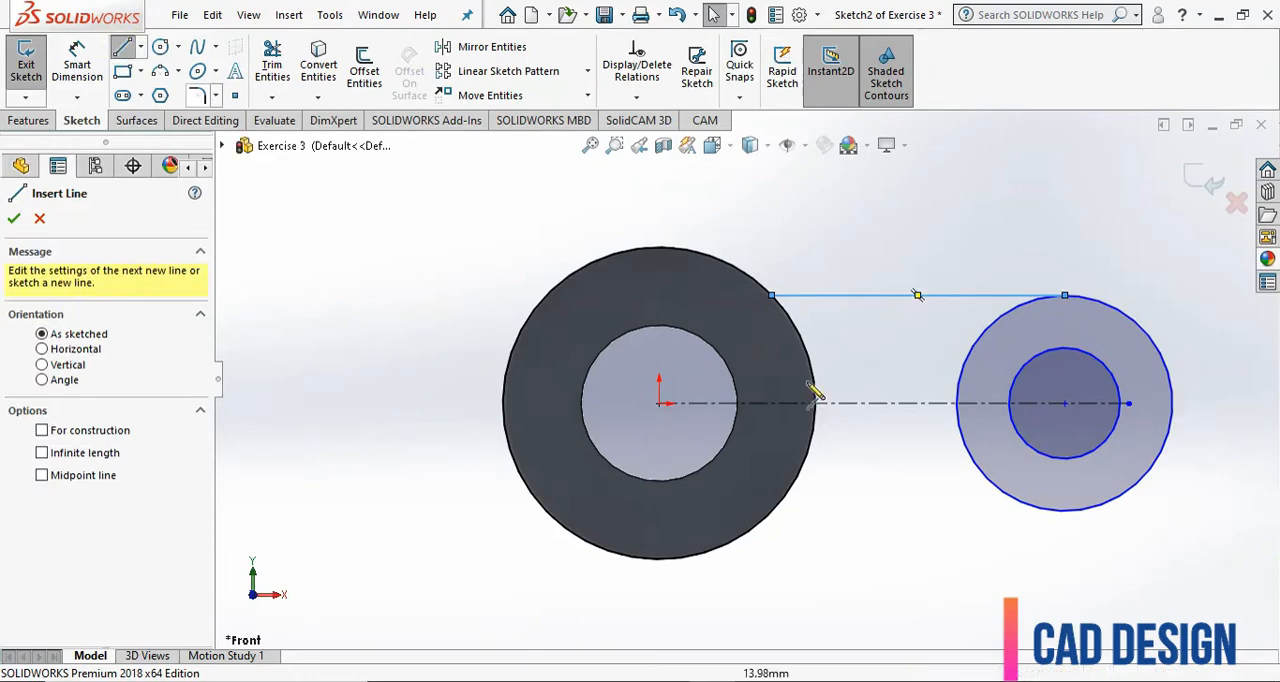
click(1065, 510)
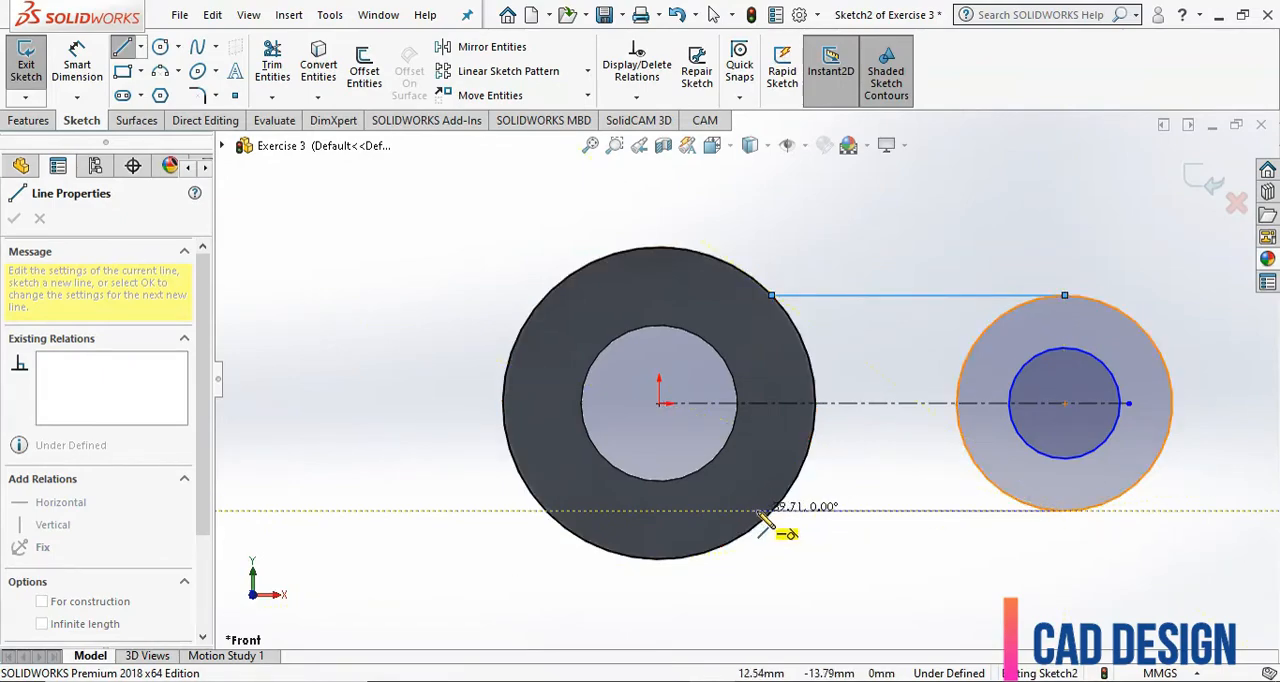
click(772, 512)
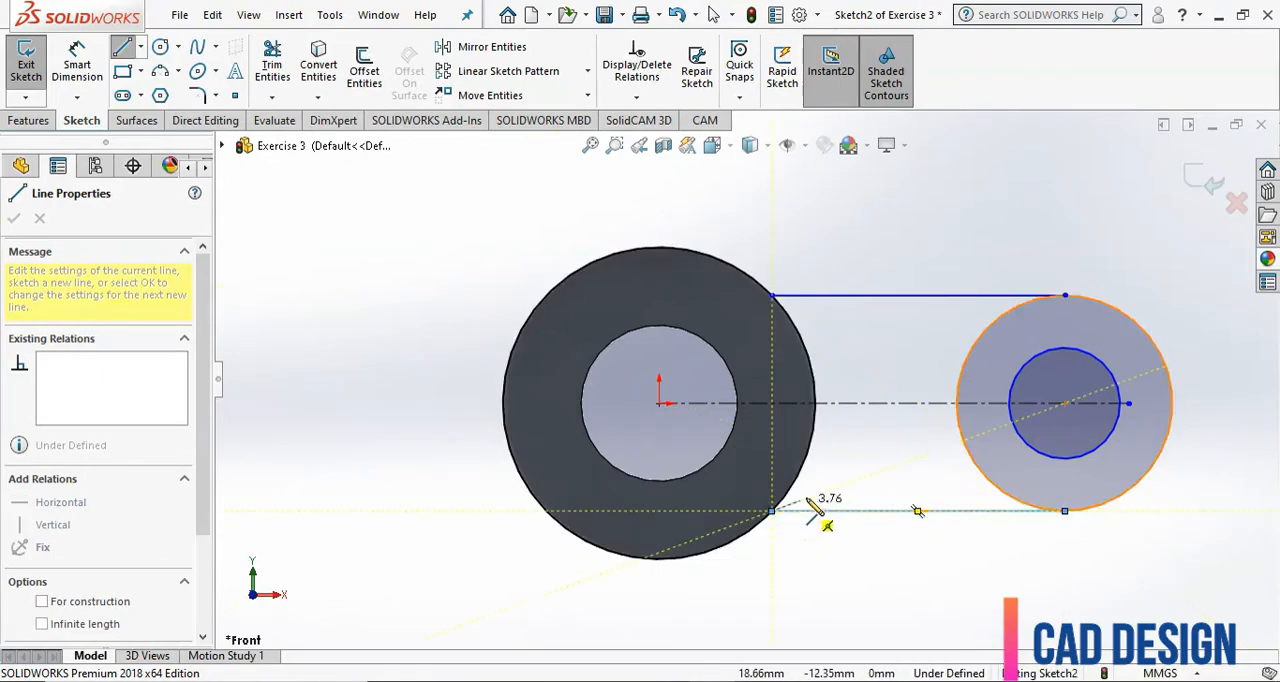
key(Escape)
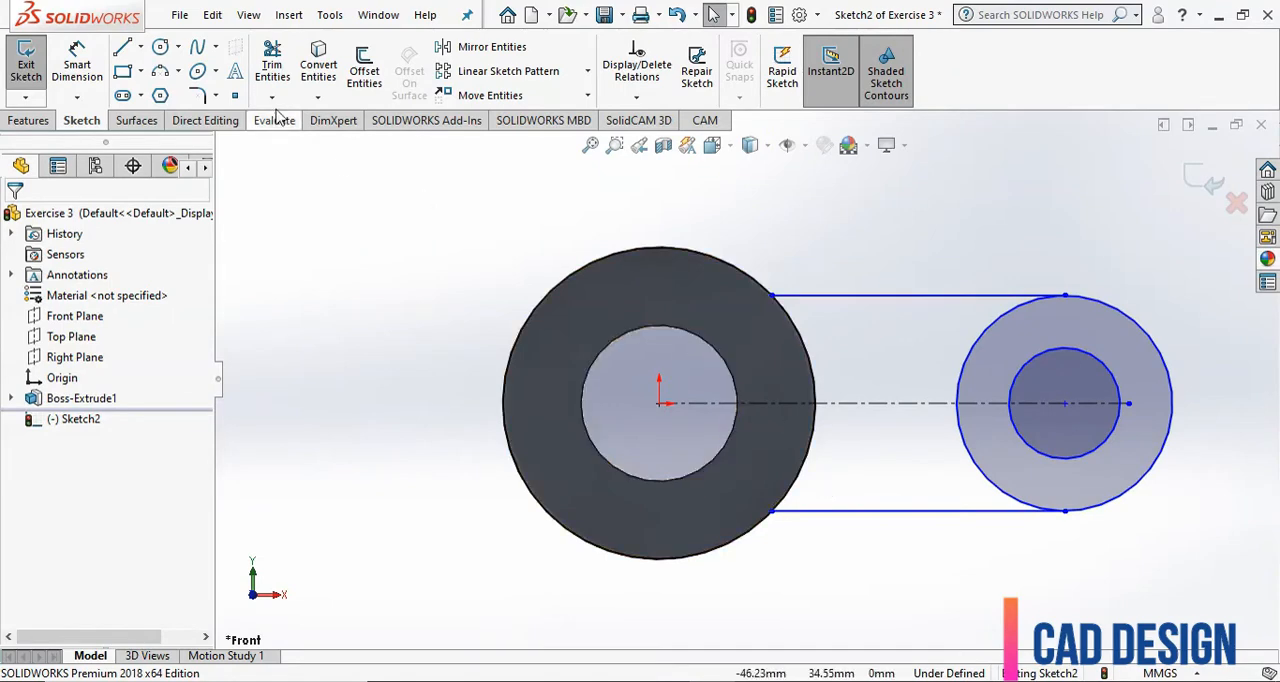
Trim away the half of the outer lug circle facing the tube, between the two horizontal lines.
click(272, 65)
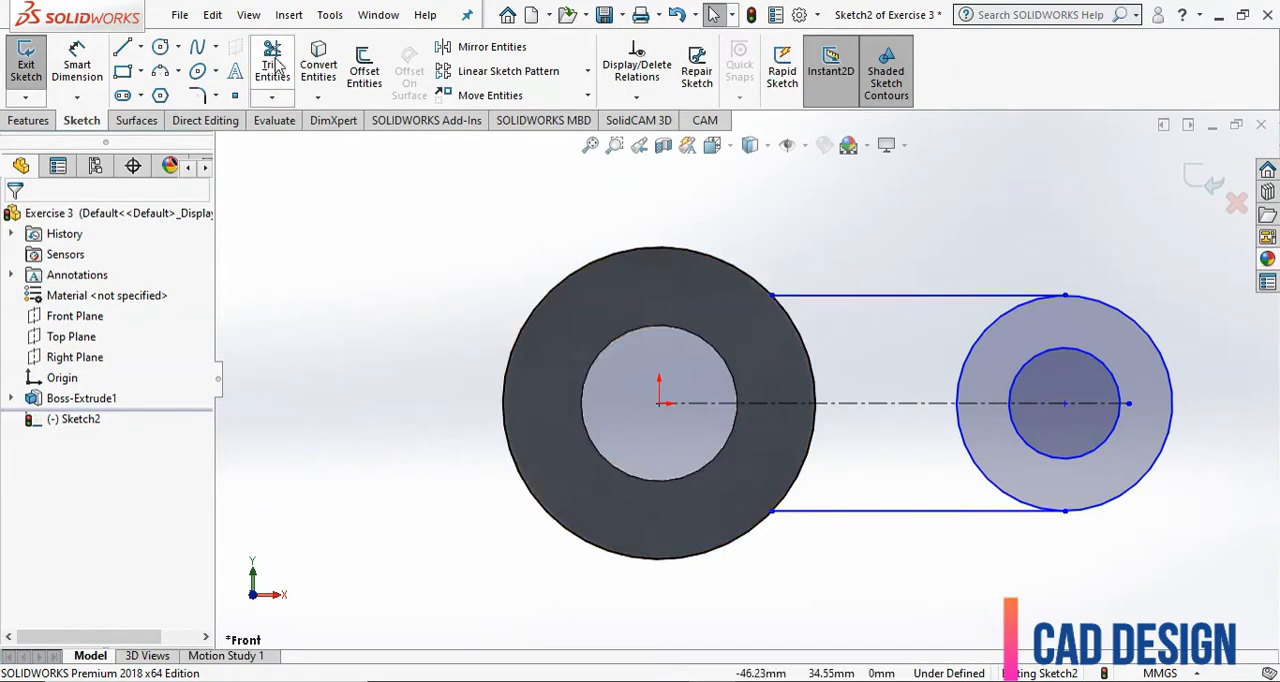
click(980, 343)
click(966, 441)
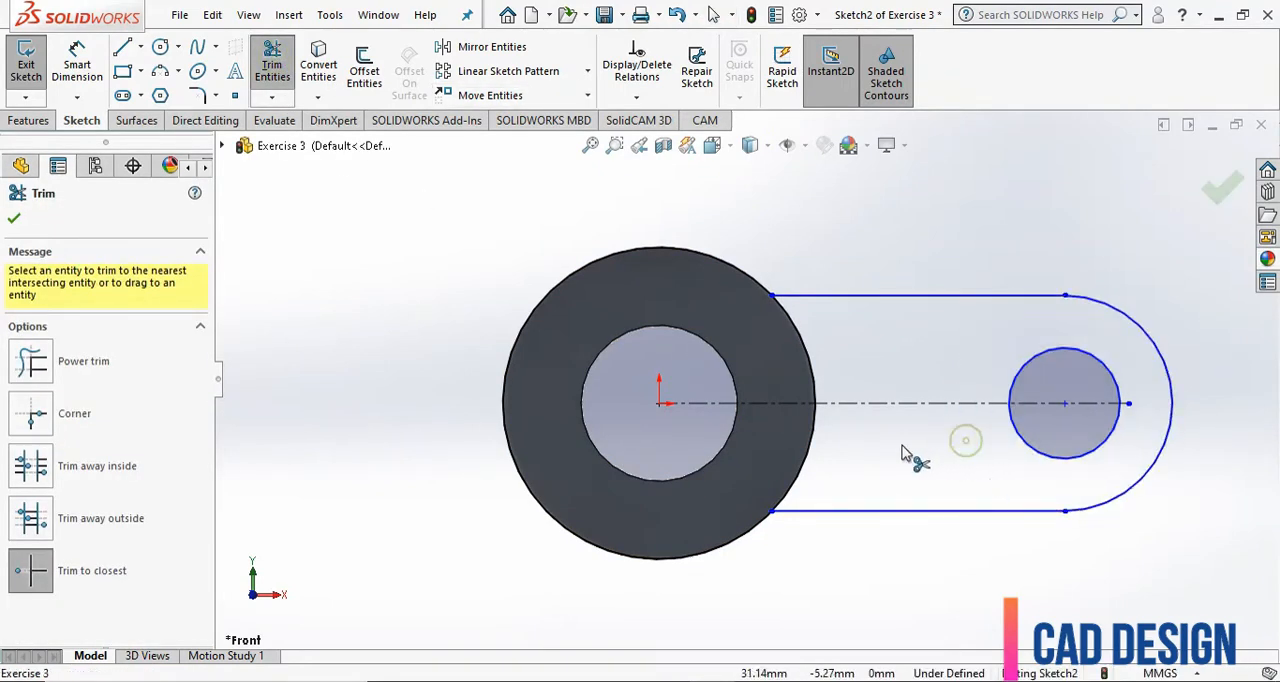
key(Escape)
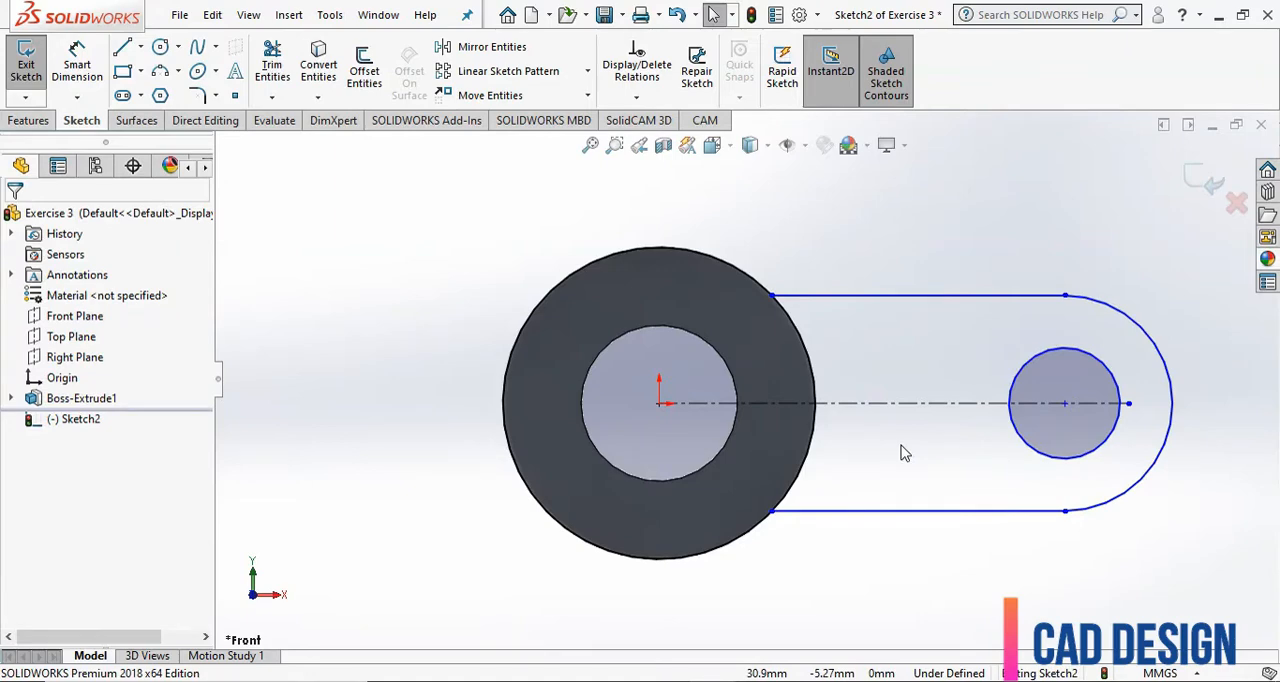
Dimension the distance between the origin and the small circle's centre as 40 mm.
click(85, 62)
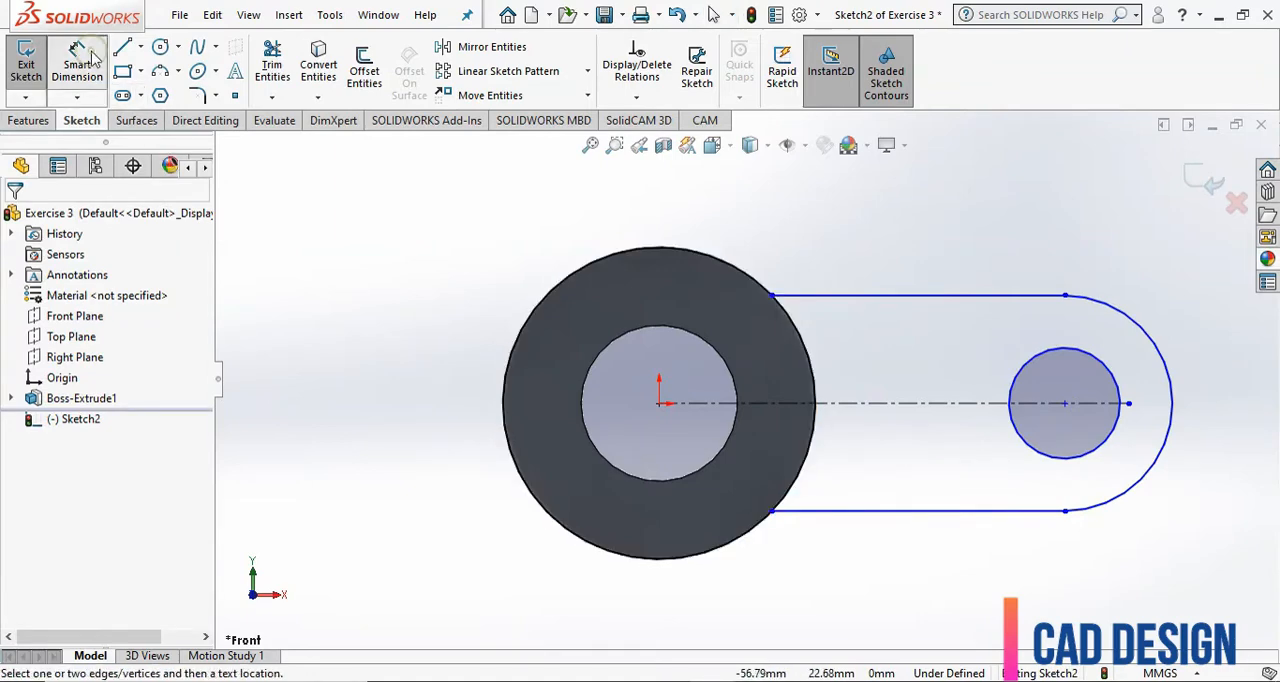
click(1094, 455)
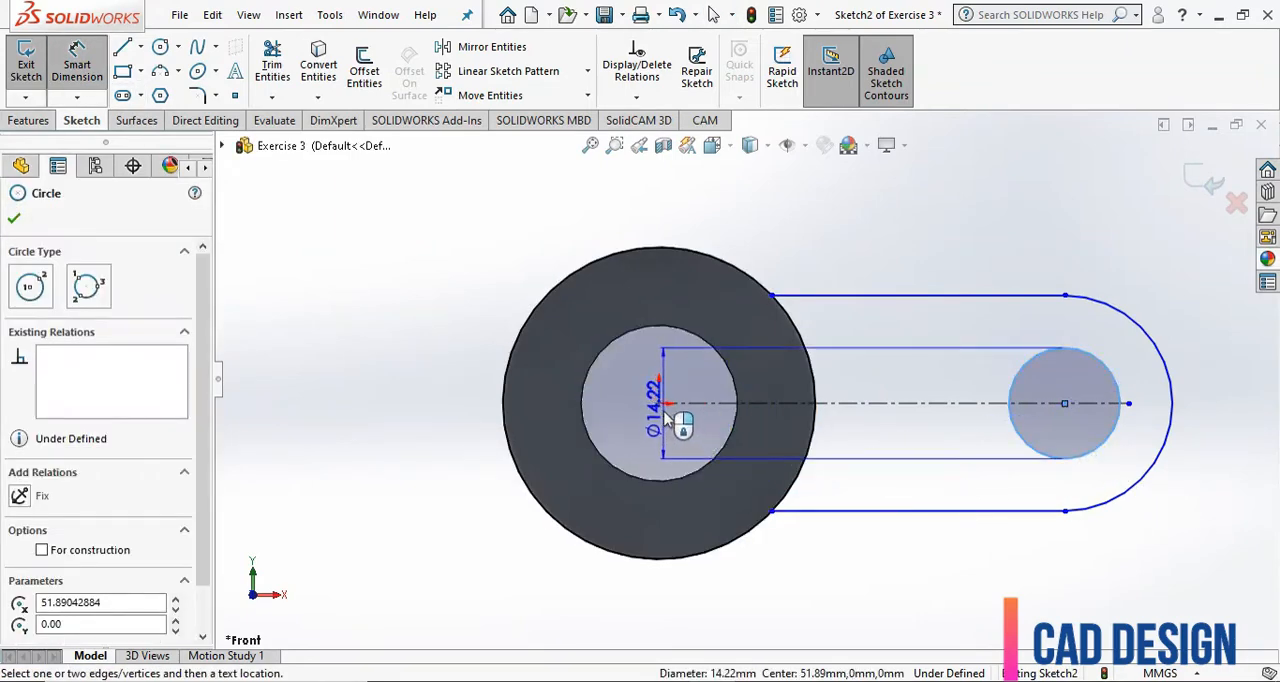
click(659, 403)
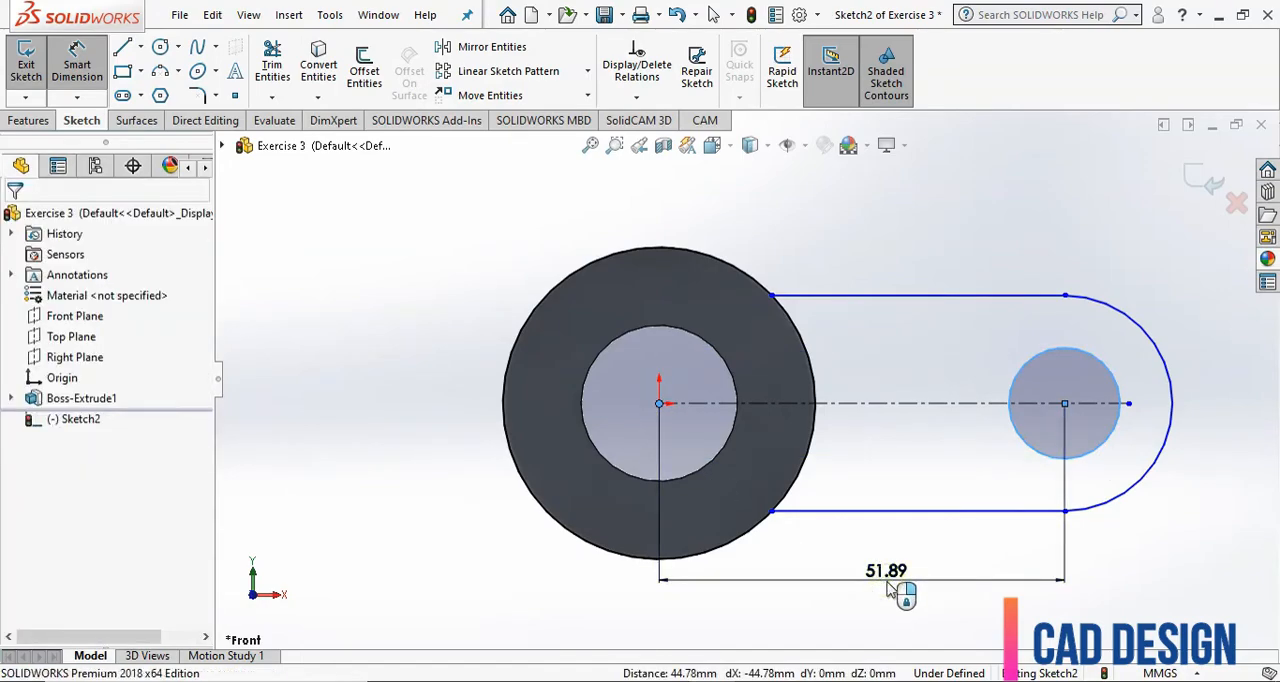
click(887, 590)
text(40)
key(Return)
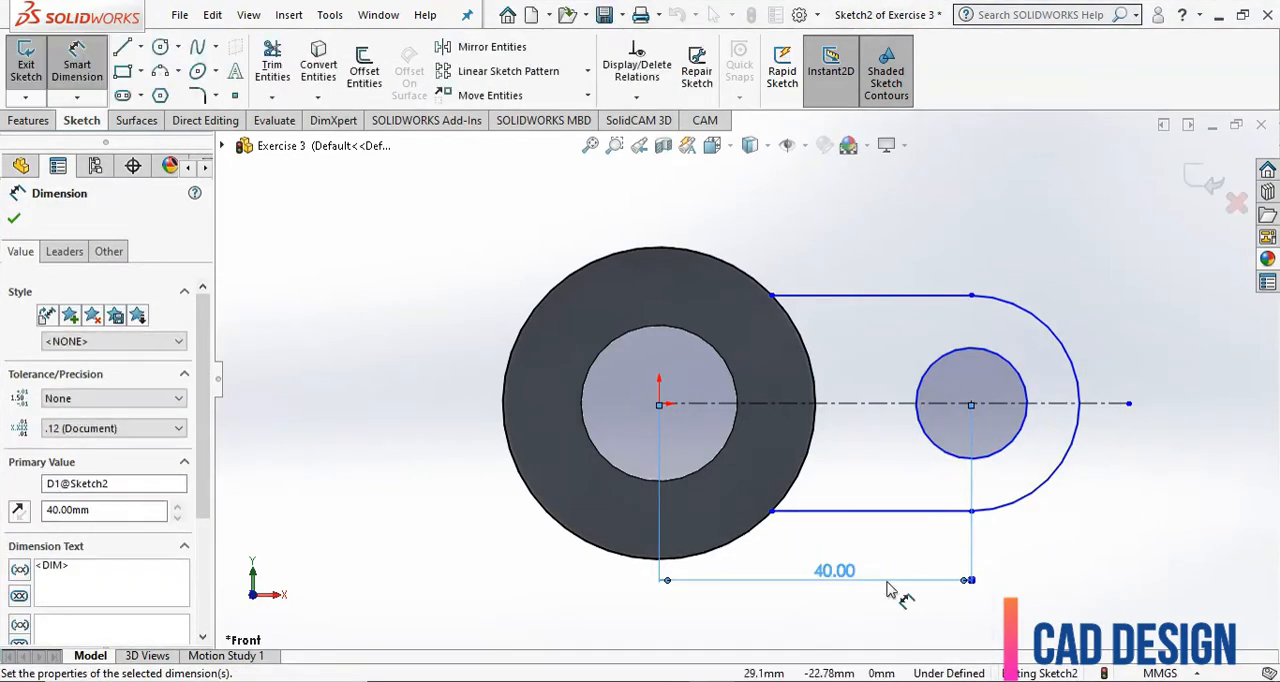
Dimension the lug hole circle's diameter as 15 mm.
click(993, 456)
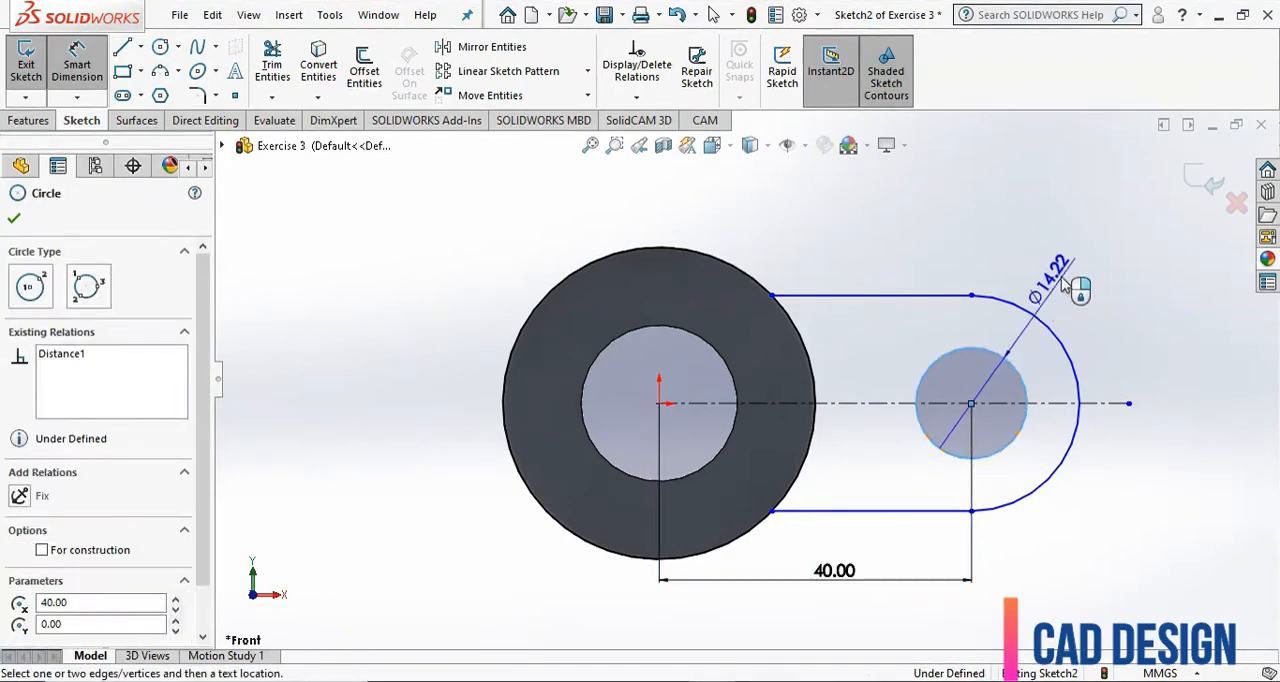
click(1064, 286)
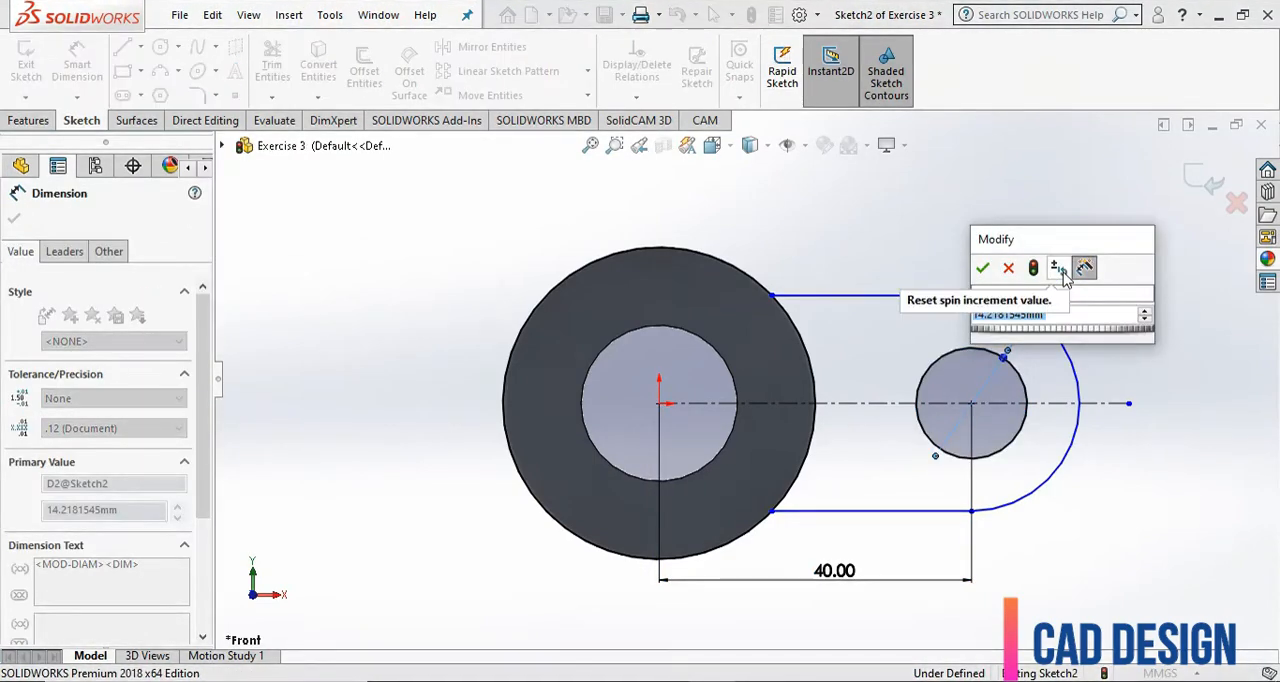
text(15)
key(Return)
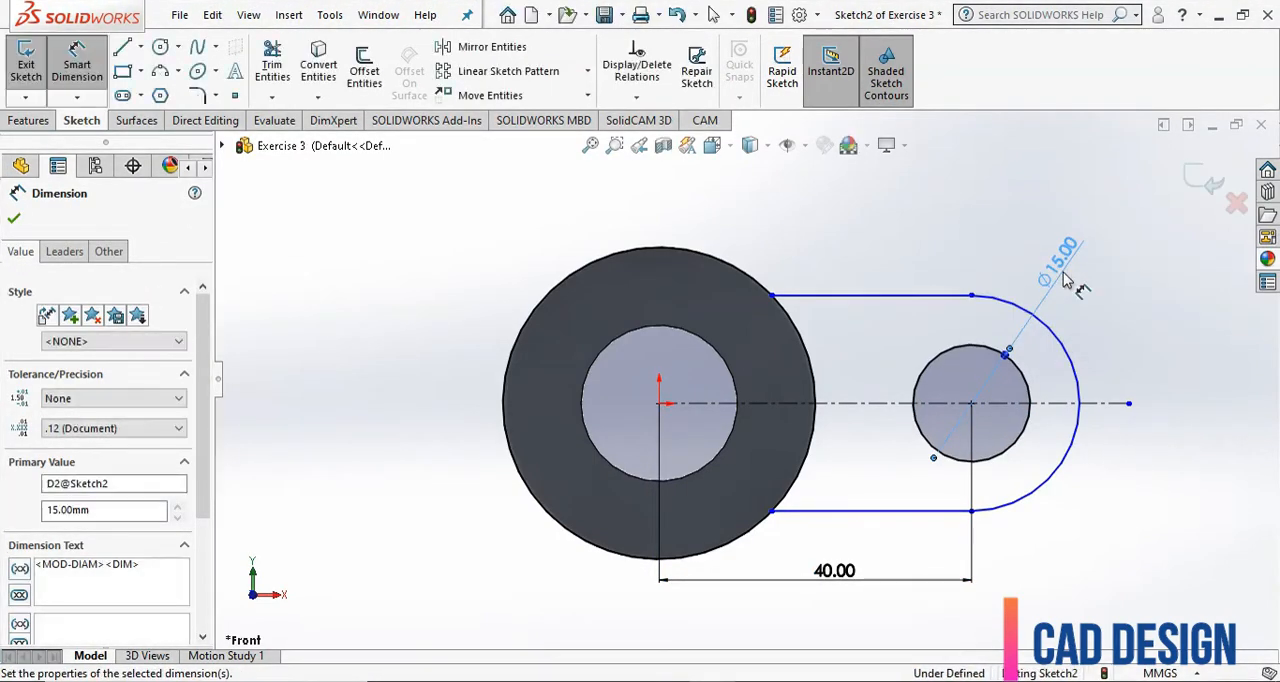
Dimension the lug's rounded end arc with a radius of 15 mm.
click(1073, 357)
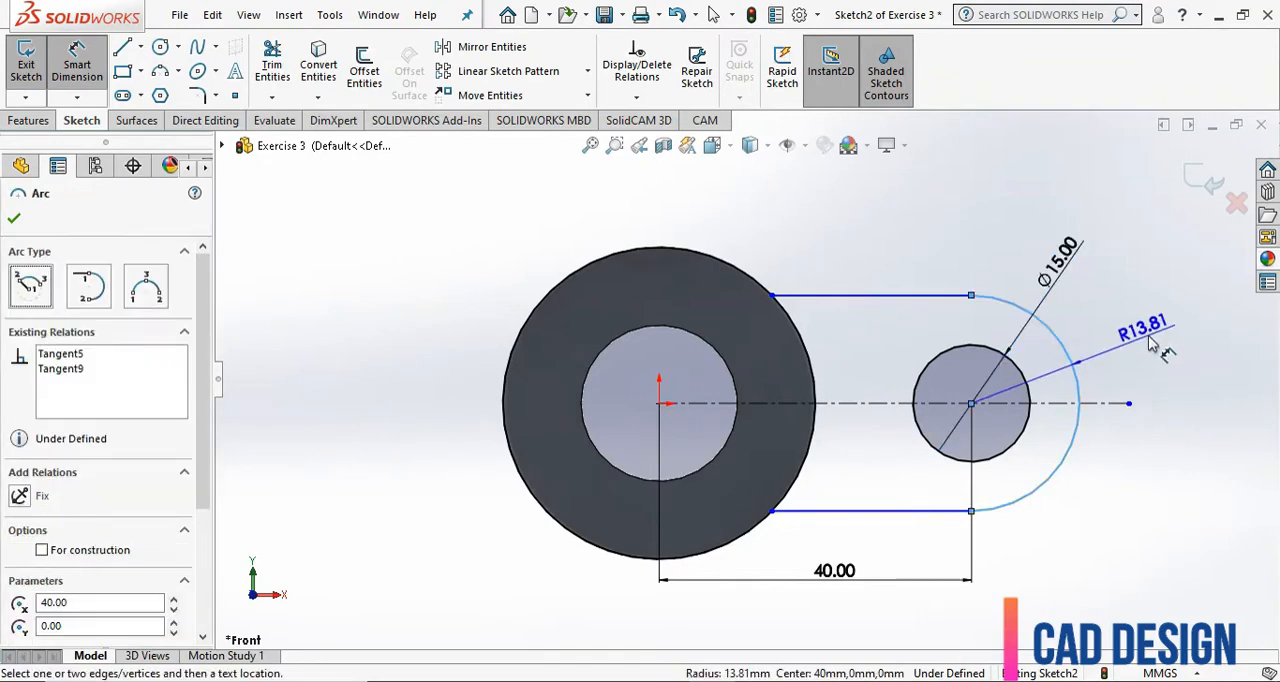
click(1150, 343)
text(1)
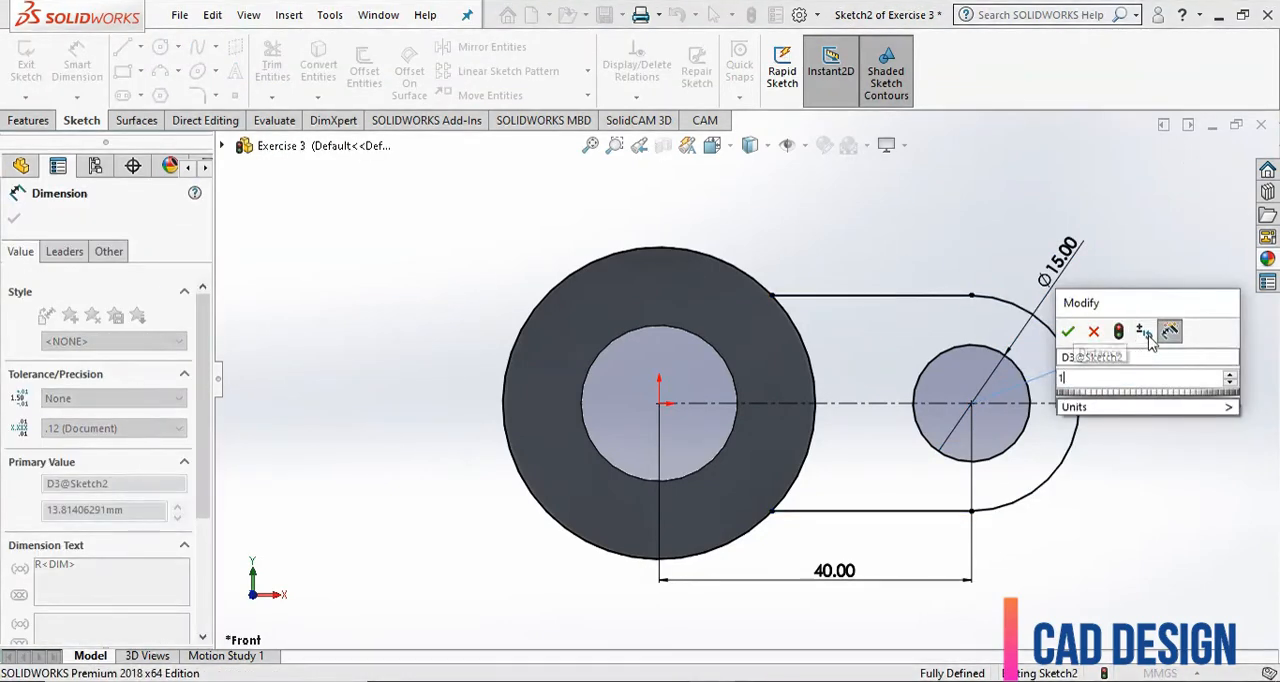
text(5)
key(Return)
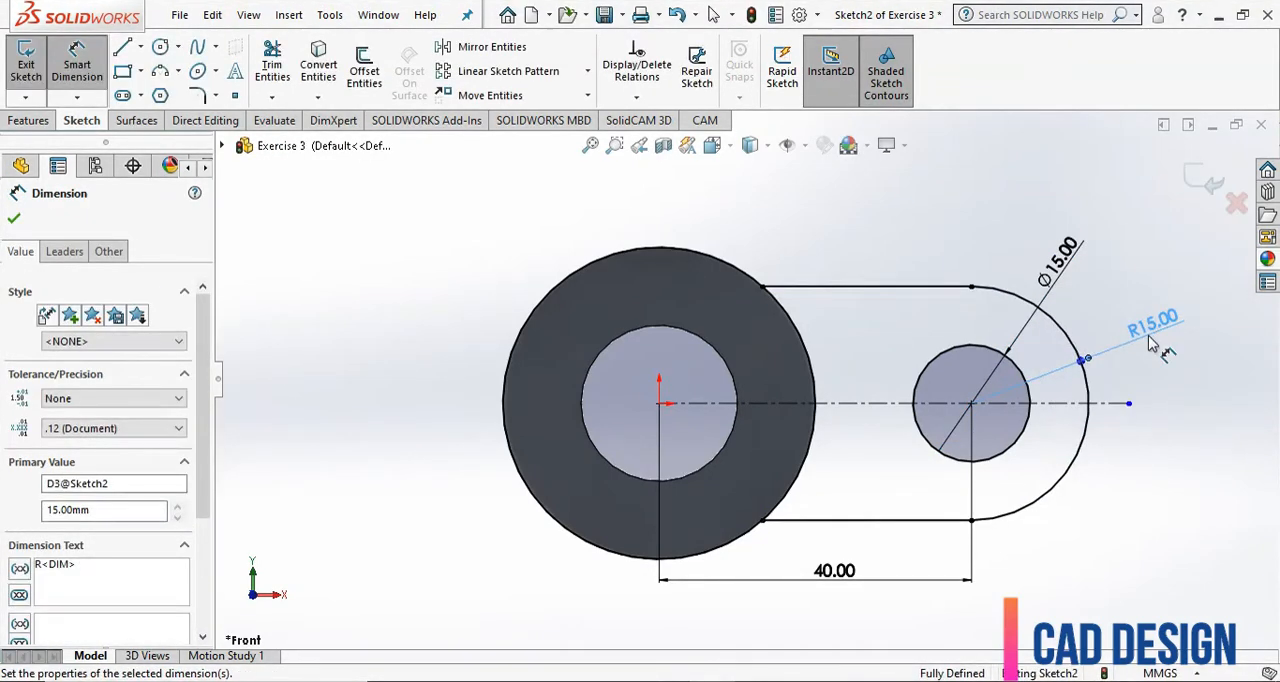
click(968, 250)
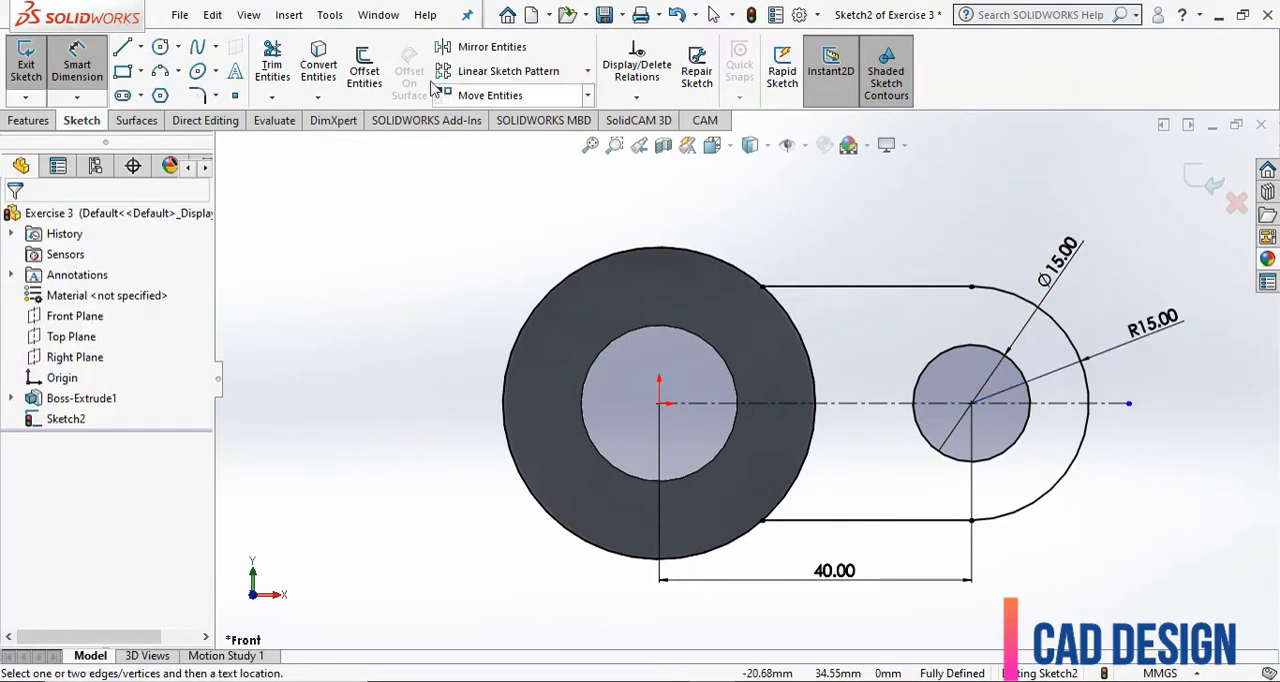
Trim the converted tube circle with Trim to closest, removing its portion on the far side from the lug.
click(274, 65)
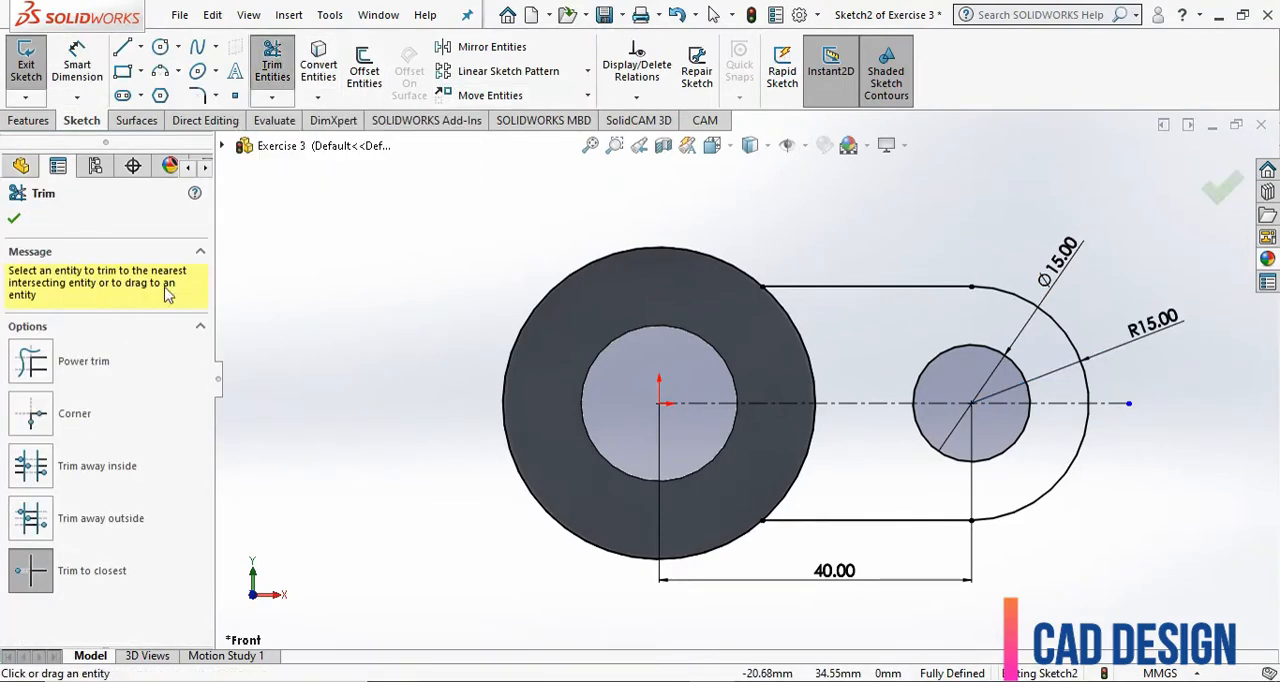
click(31, 568)
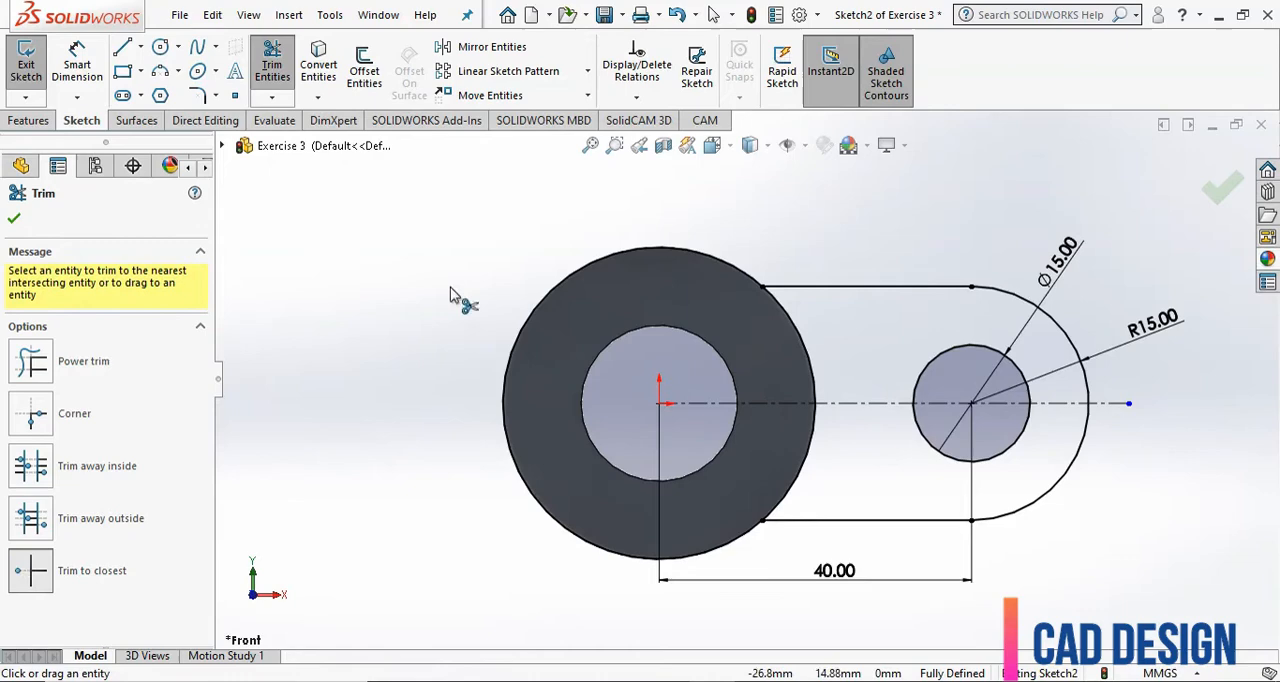
click(528, 315)
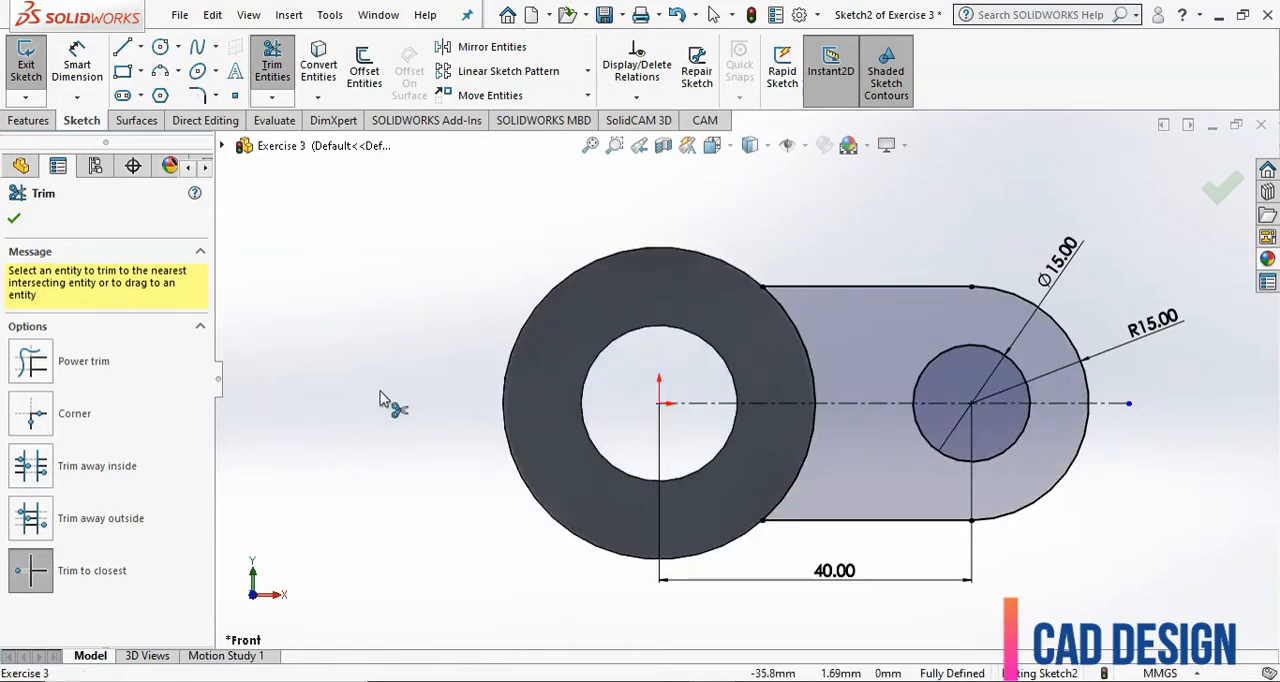
click(13, 222)
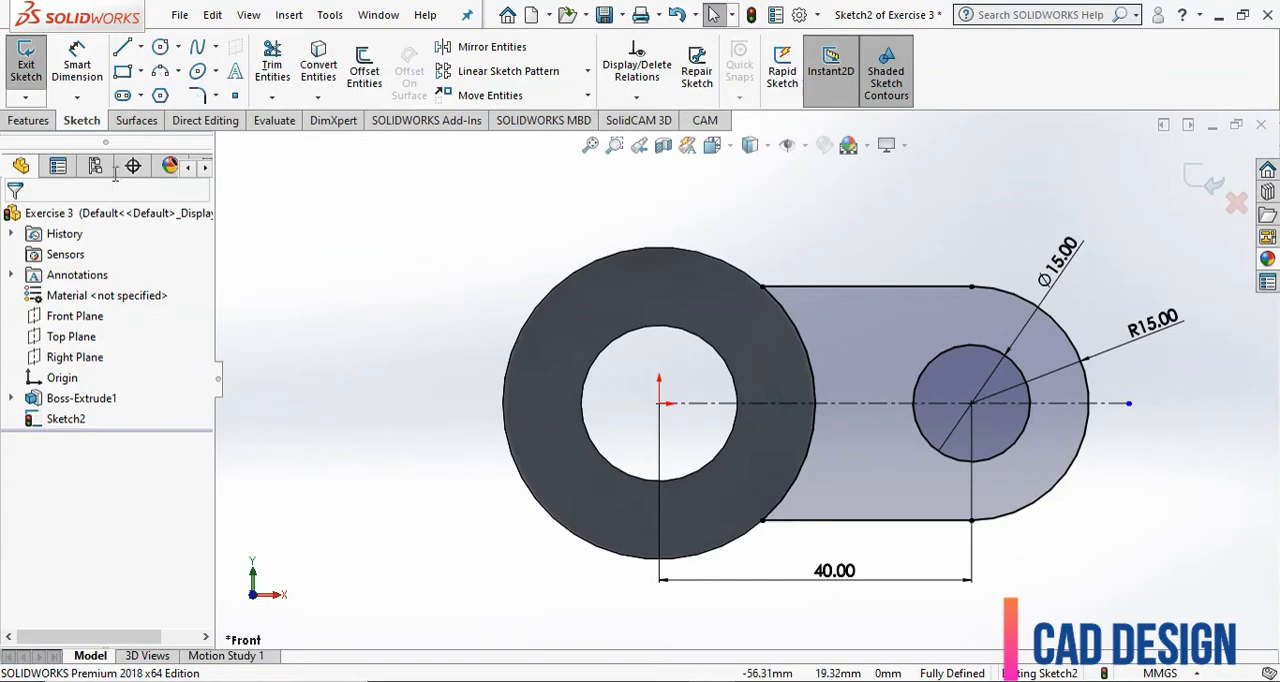
Extrude the lug profile 30 mm with the Mid Plane end condition, merging it with the tube.
click(29, 121)
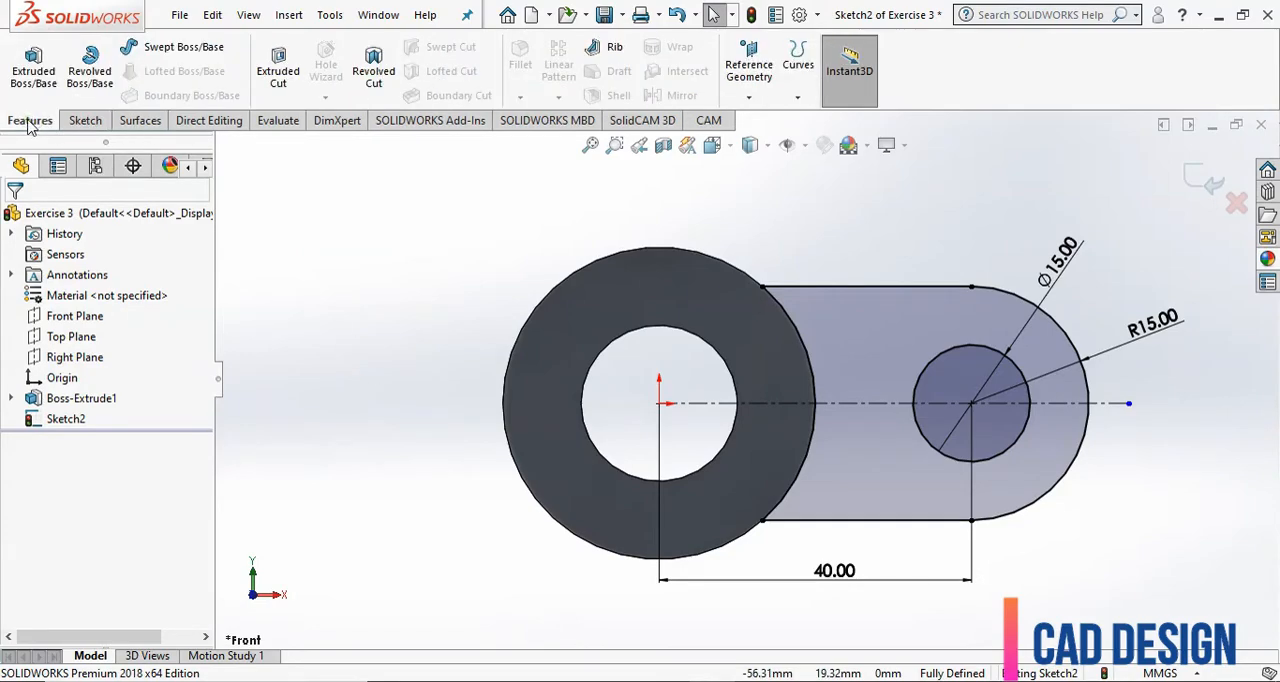
click(35, 80)
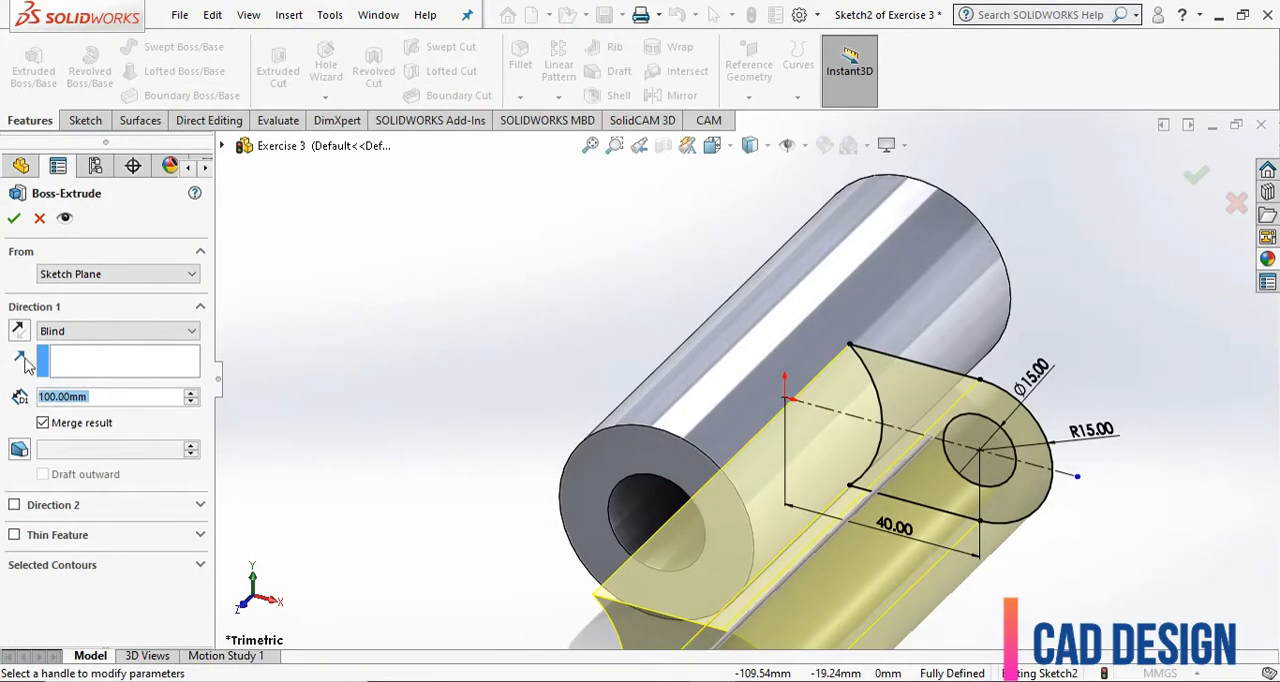
click(60, 331)
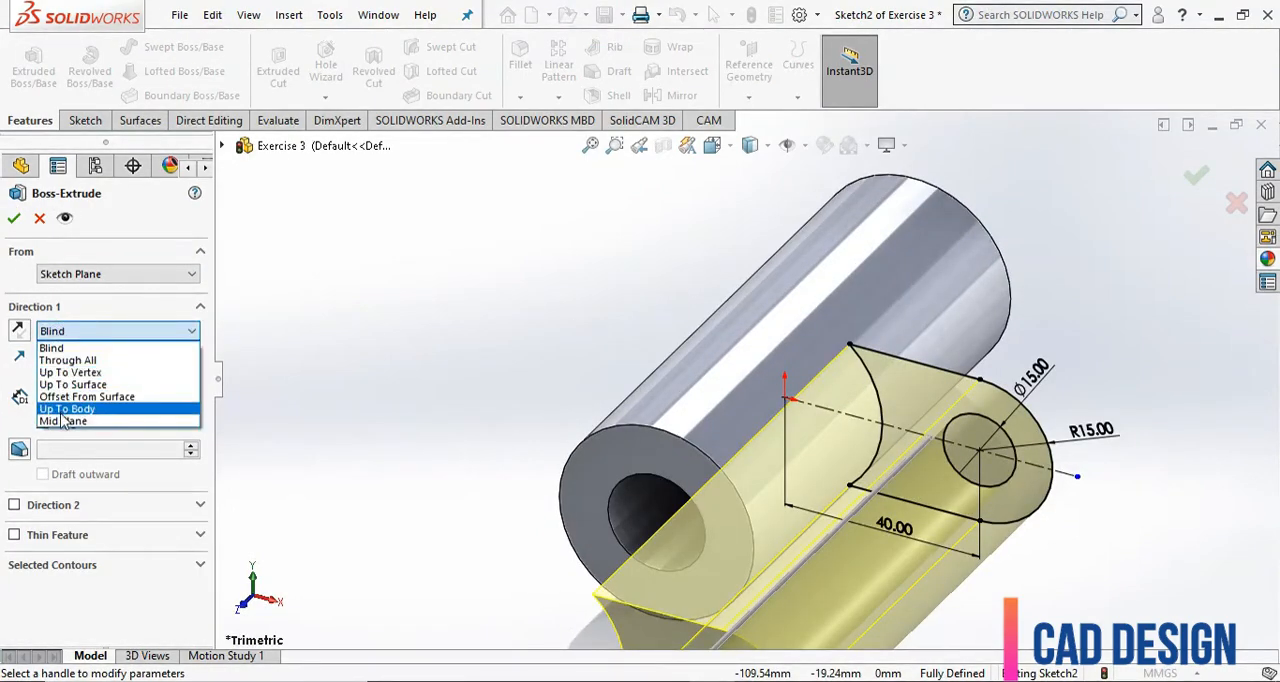
click(62, 421)
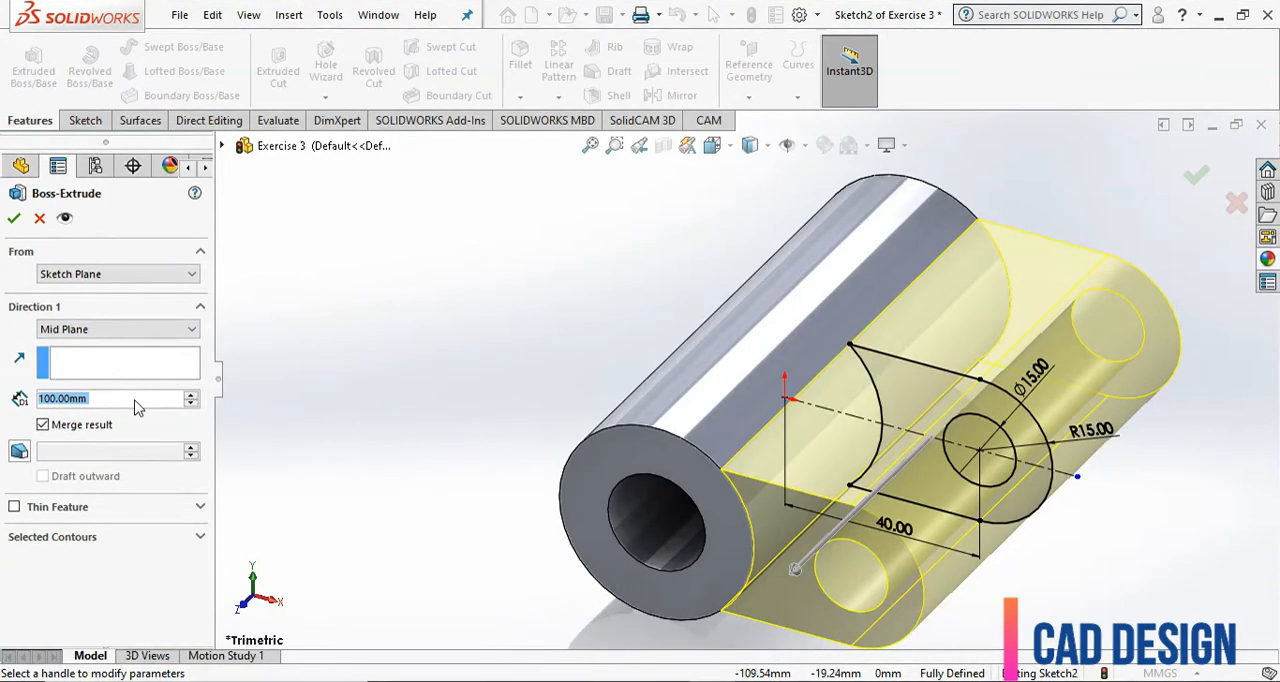
text(30)
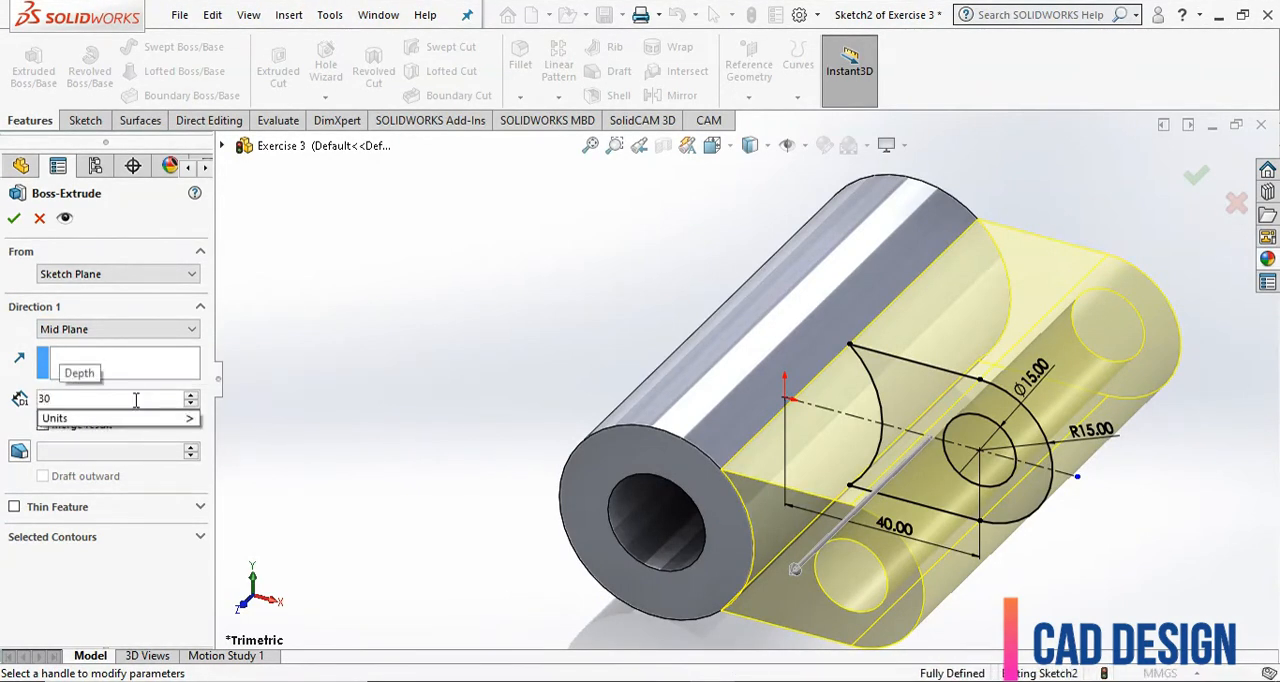
key(Return)
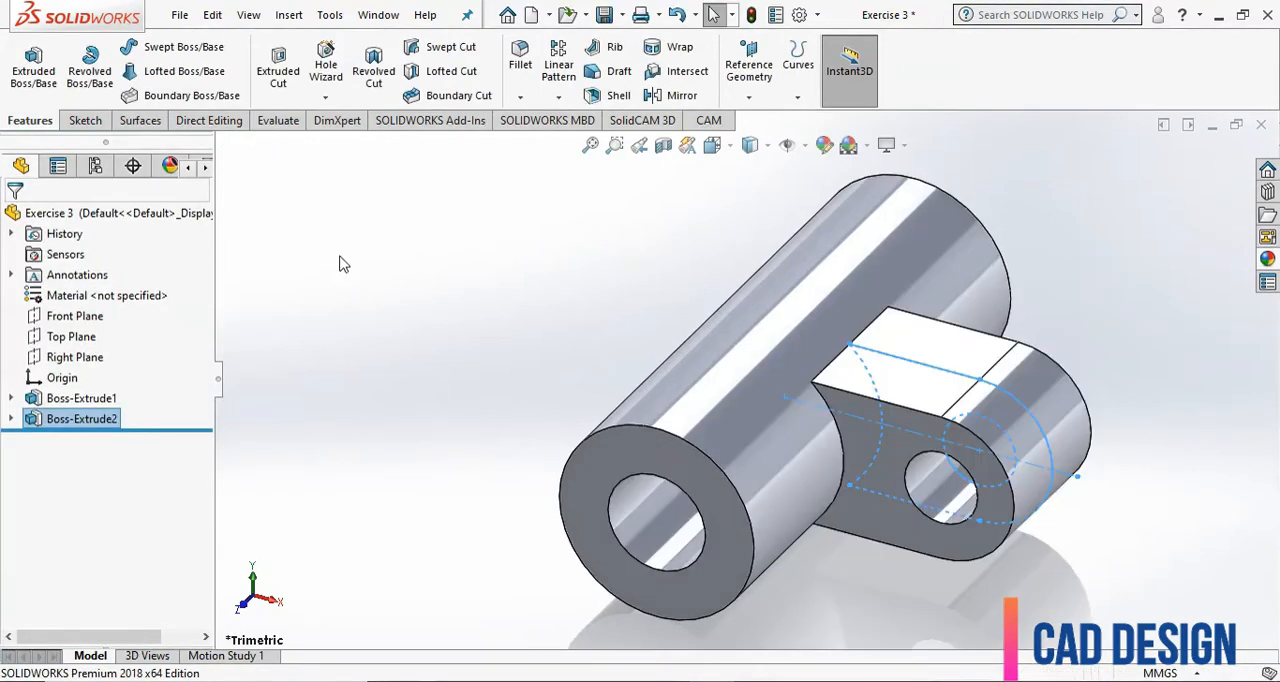
click(558, 321)
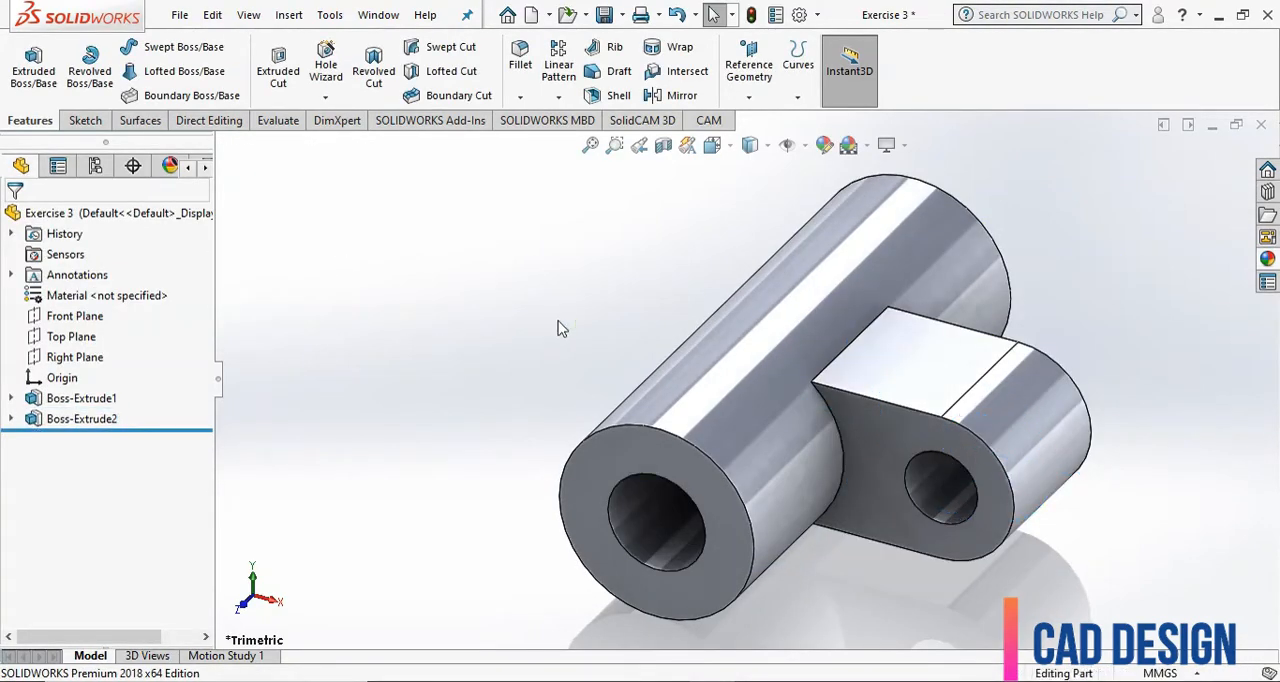
Create a reference plane offset 15 mm from the tube's front end face, flipped inward toward the tube body.
scroll(558, 321, up, 2)
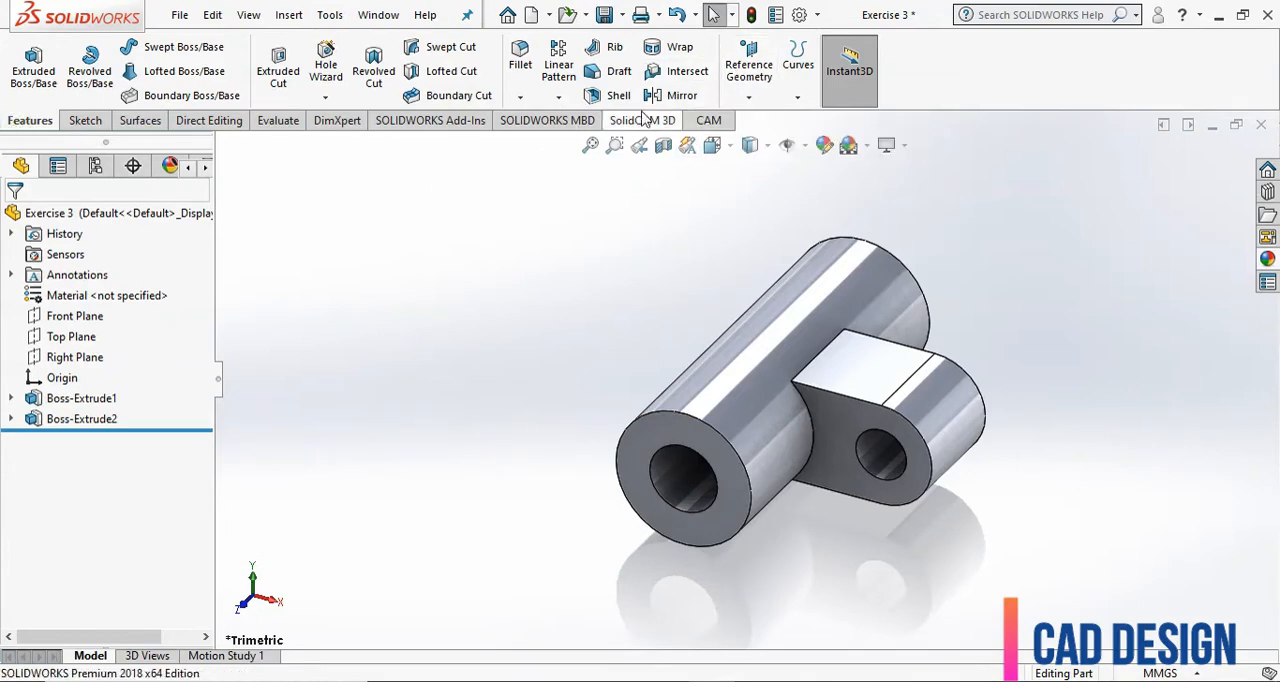
click(748, 97)
click(762, 120)
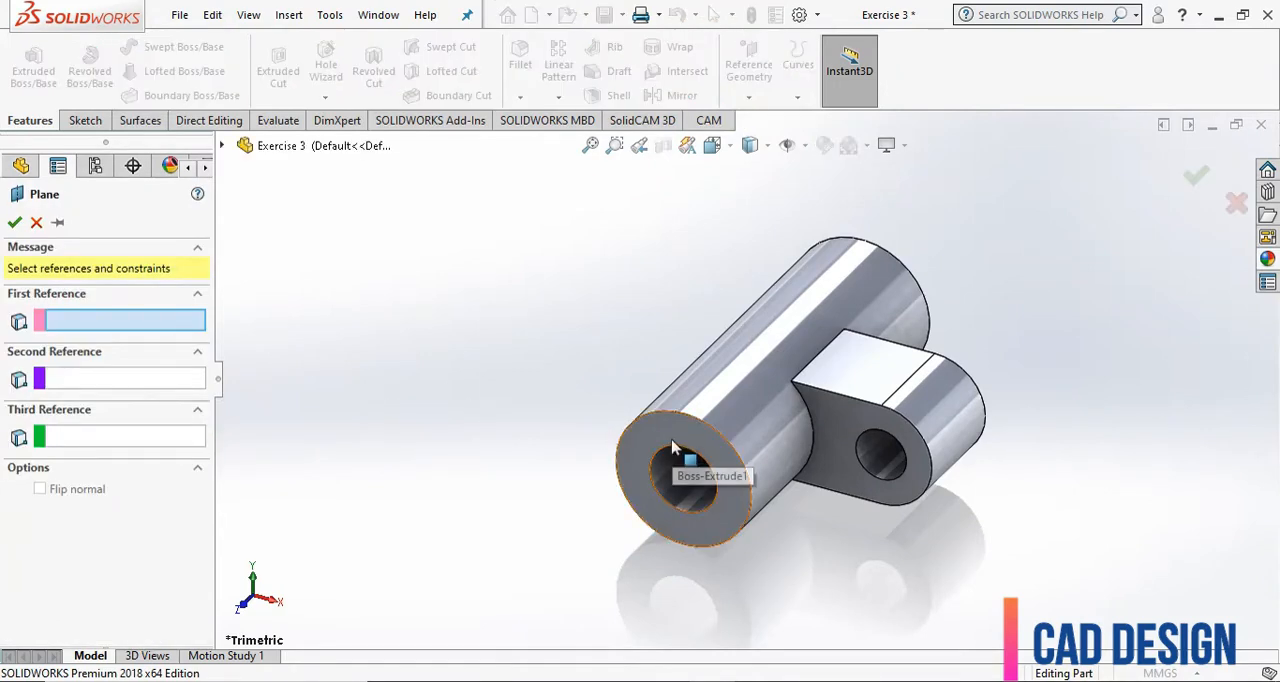
click(645, 460)
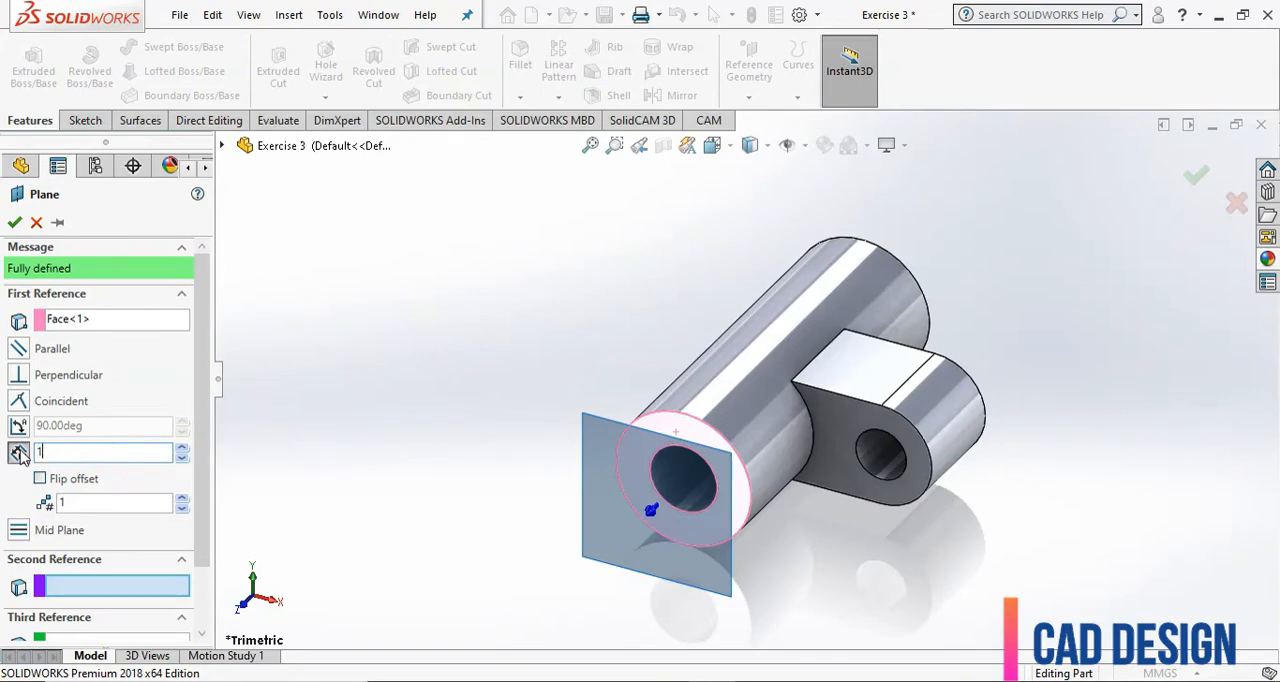
text(15)
key(Return)
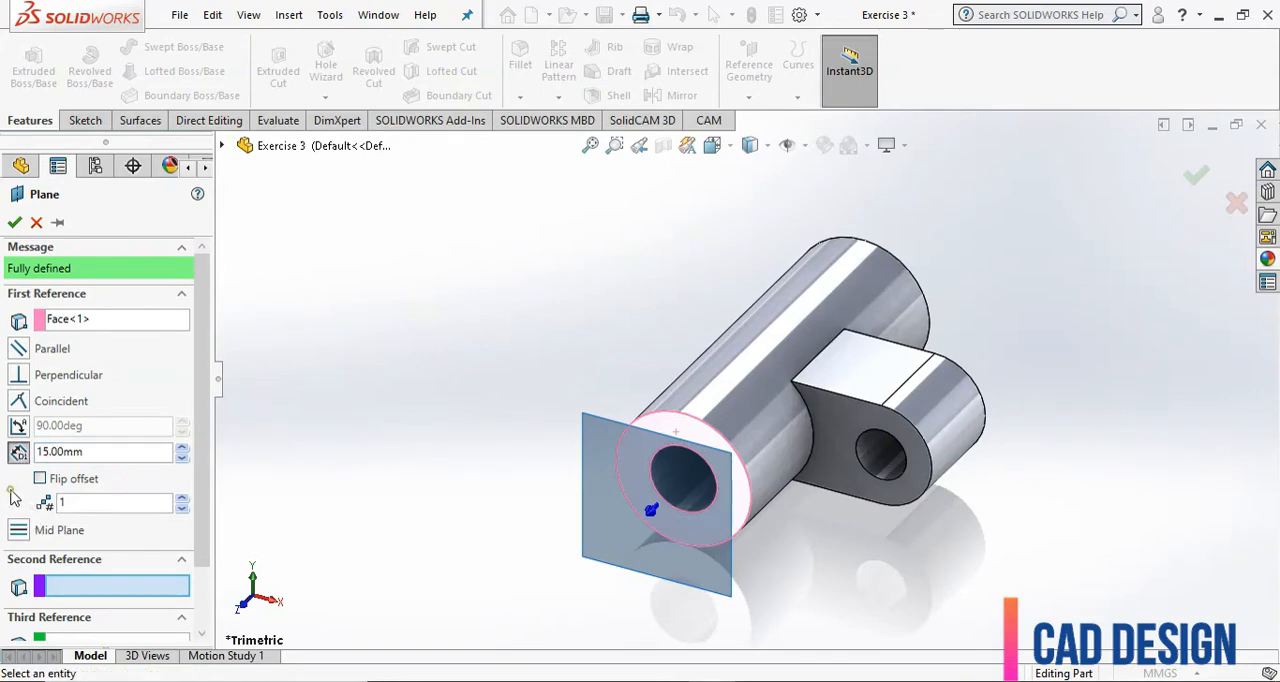
click(40, 480)
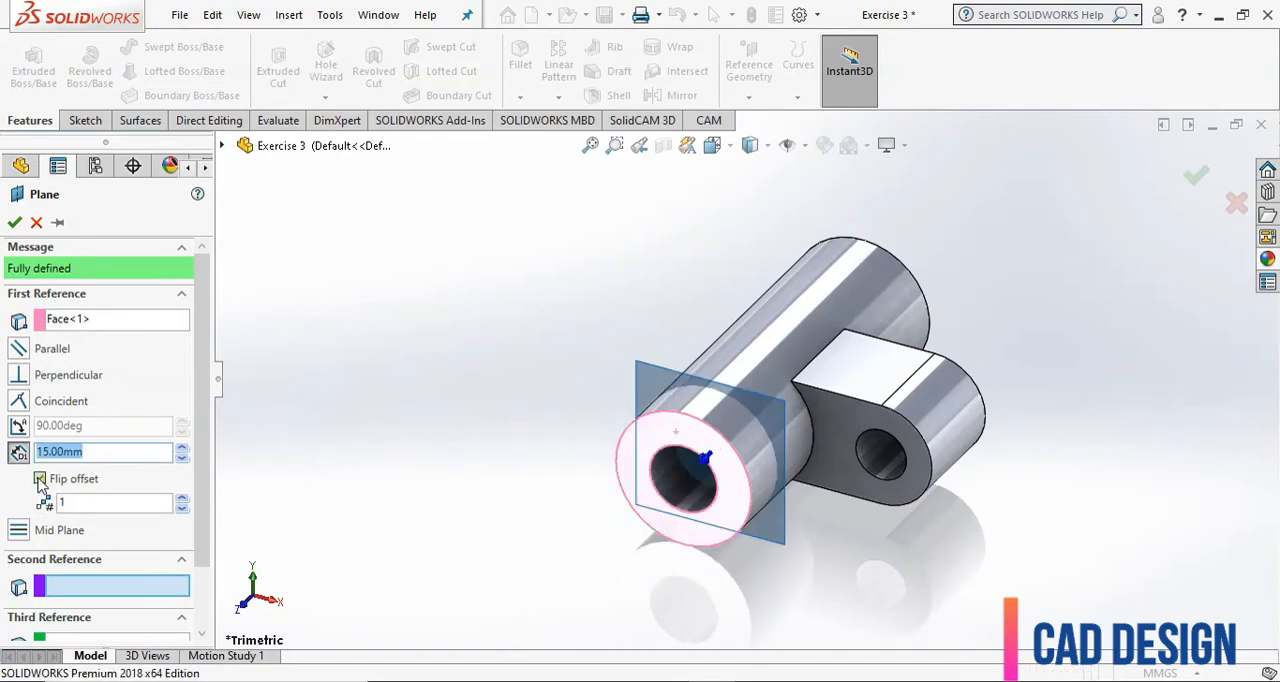
click(40, 480)
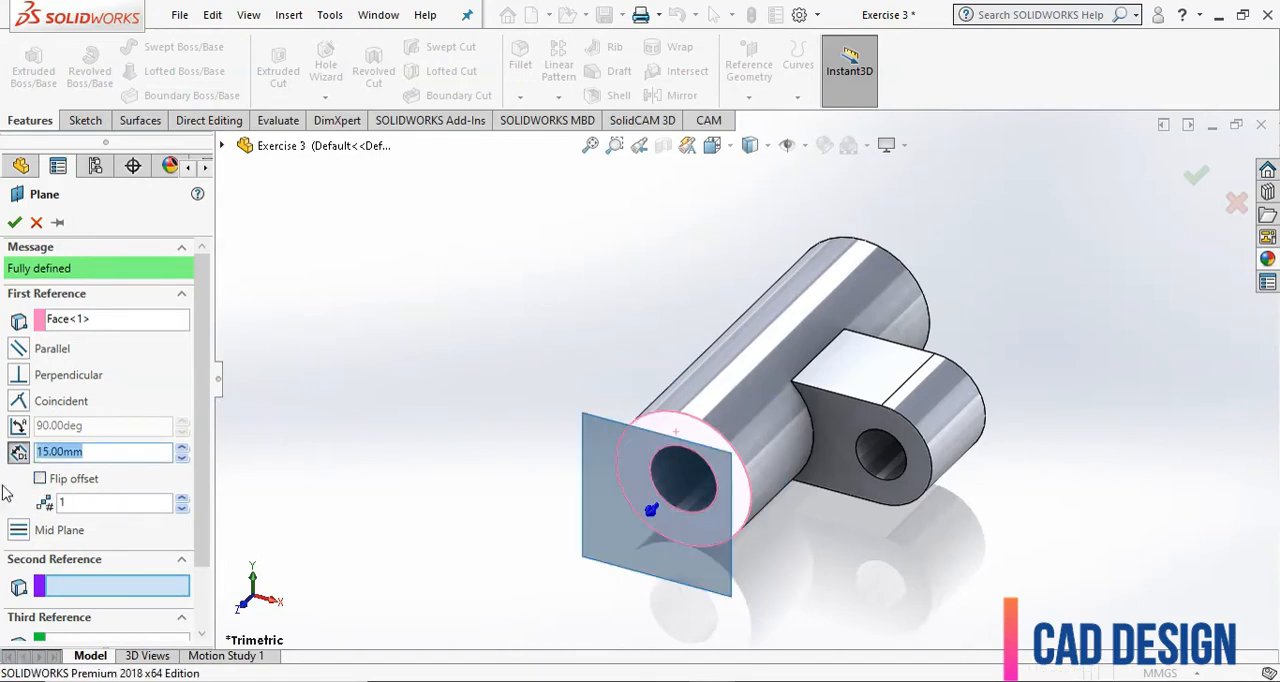
click(40, 480)
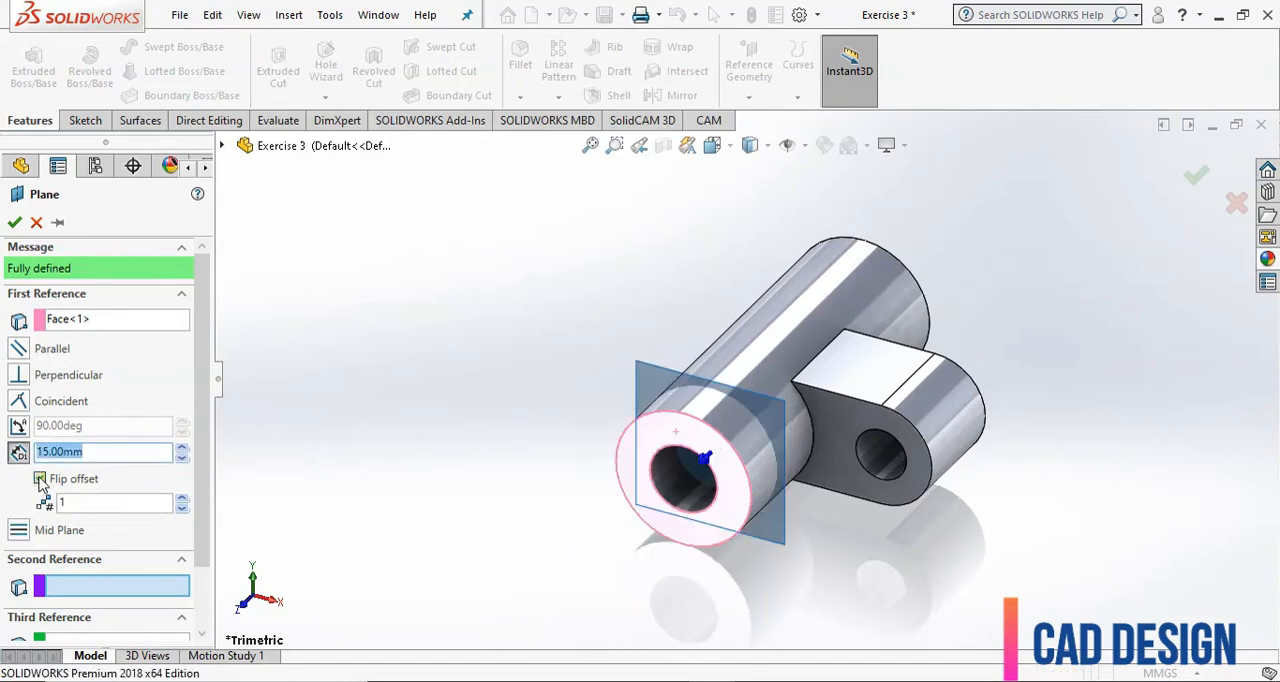
click(14, 223)
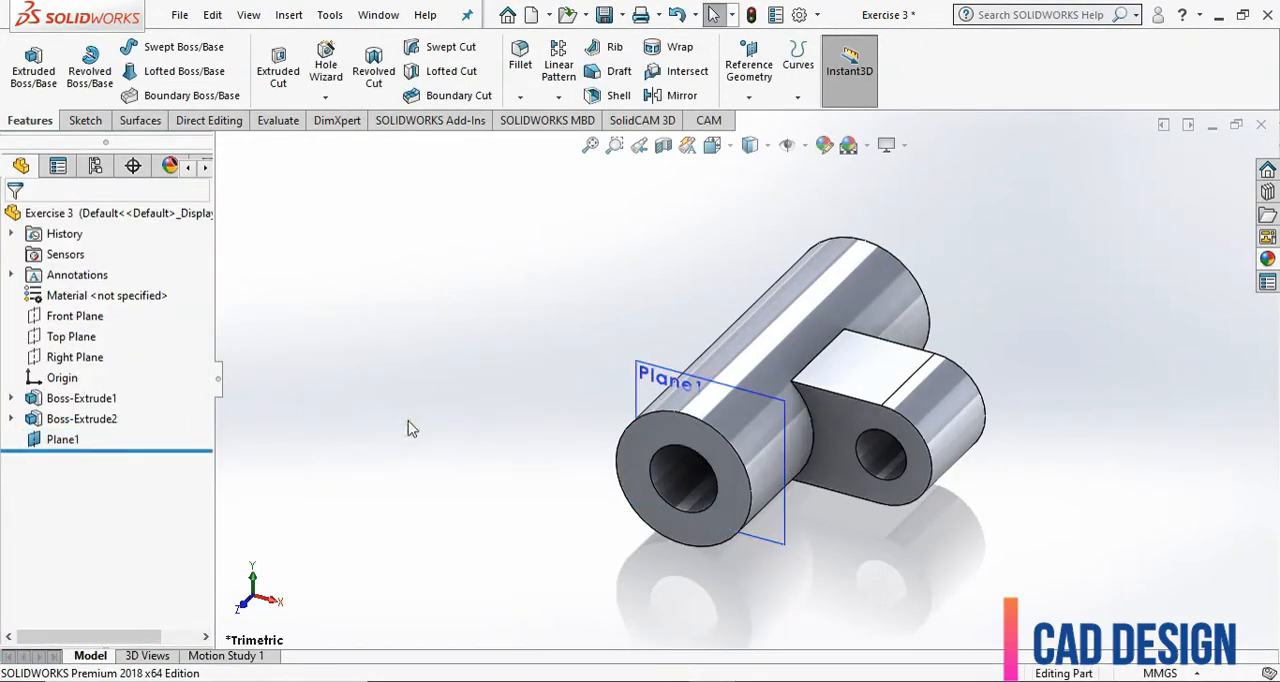
On the new offset plane, sketch two concentric circles about 59 mm left of and 41 mm above the origin, the outer about 10 mm in radius.
click(74, 442)
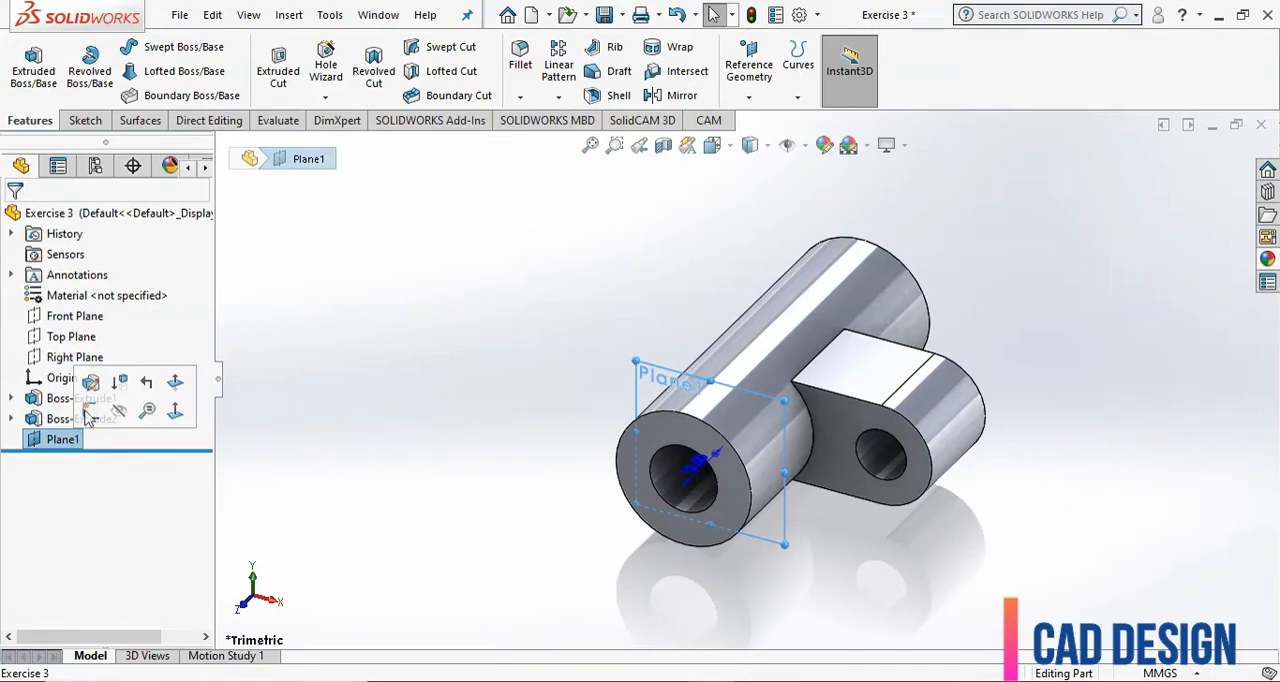
click(82, 120)
click(26, 58)
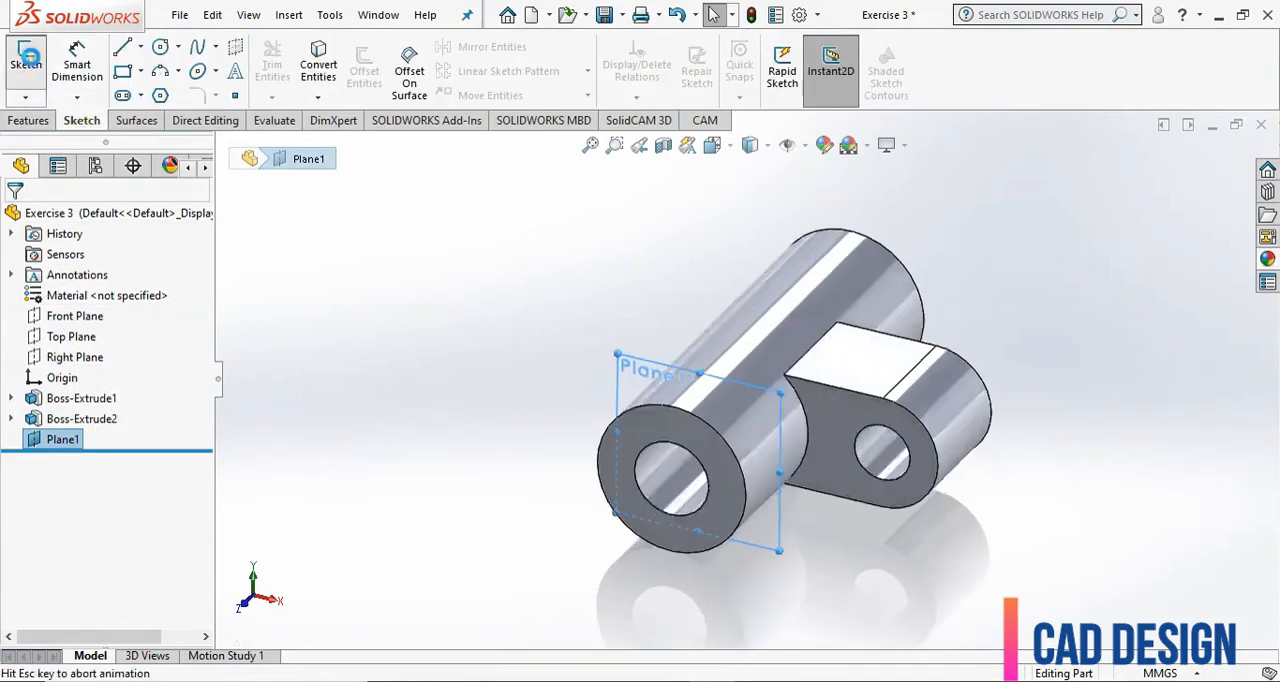
scroll(625, 427, up, 4)
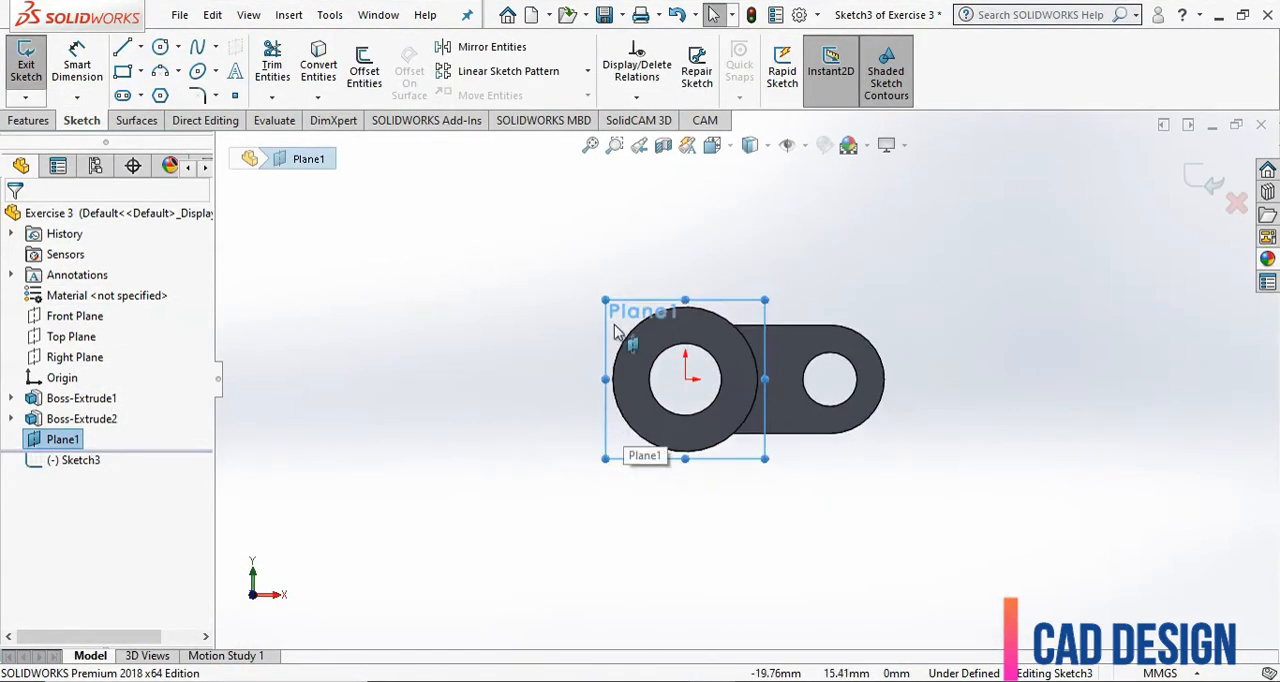
scroll(630, 312, down, 2)
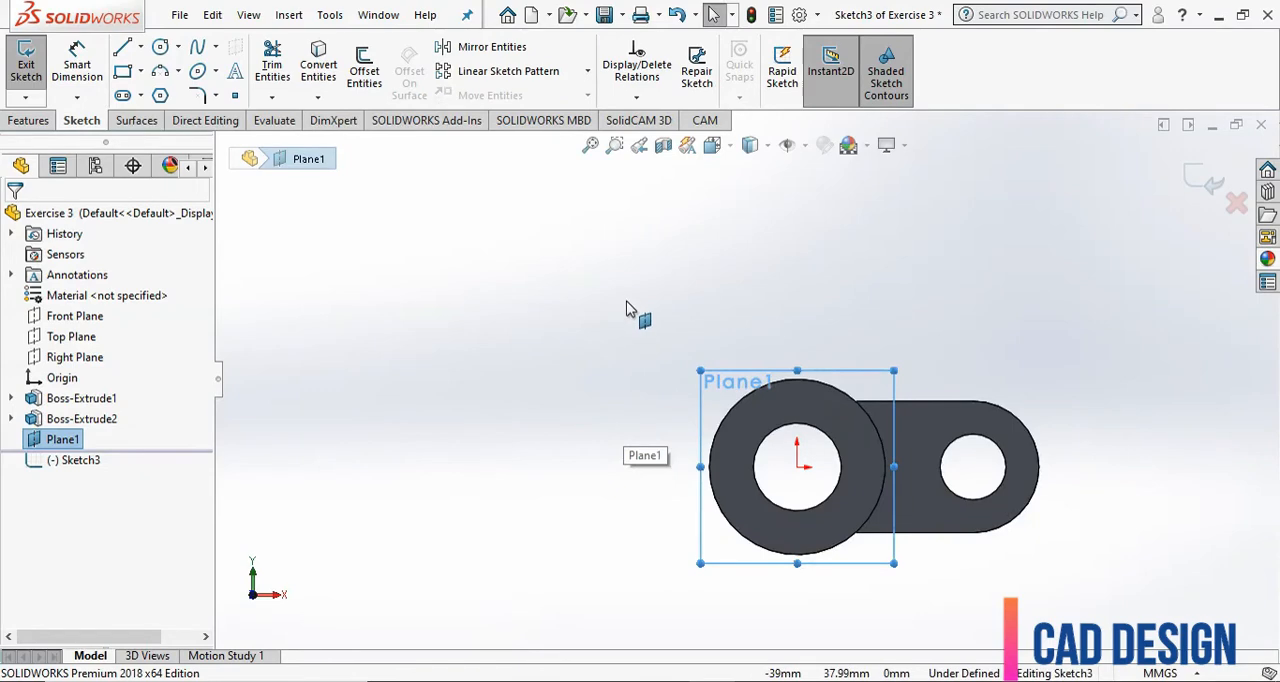
click(161, 48)
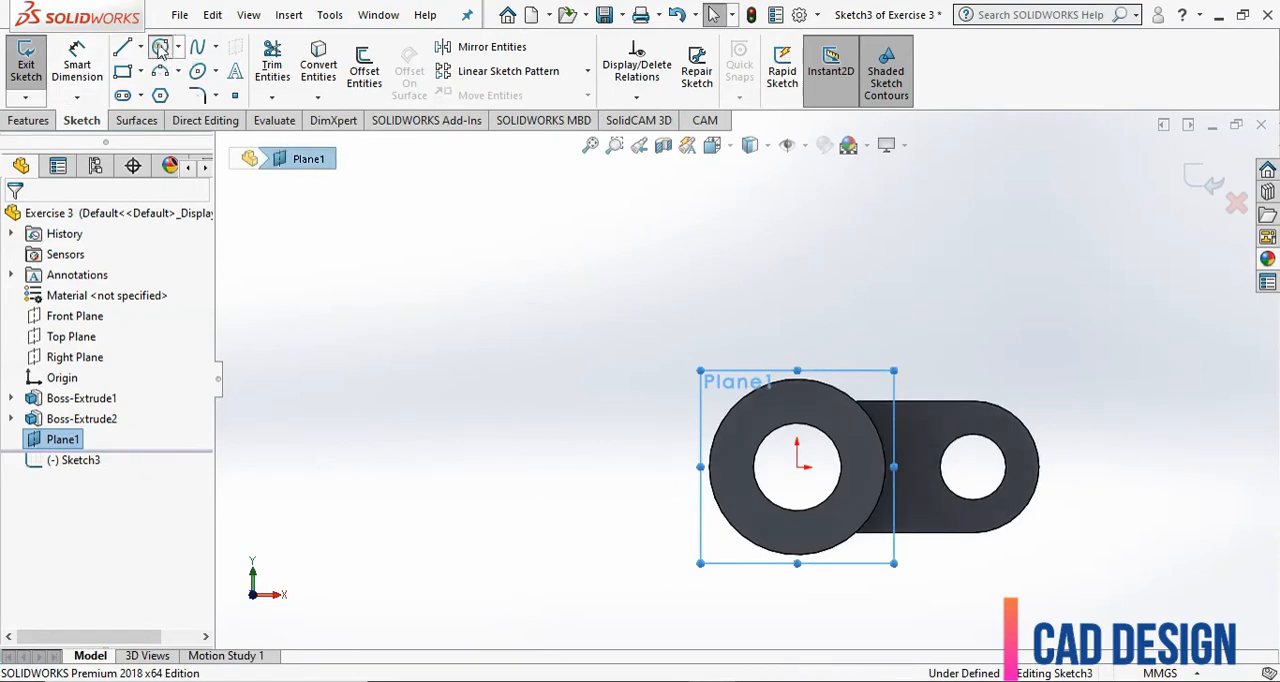
click(540, 287)
click(563, 305)
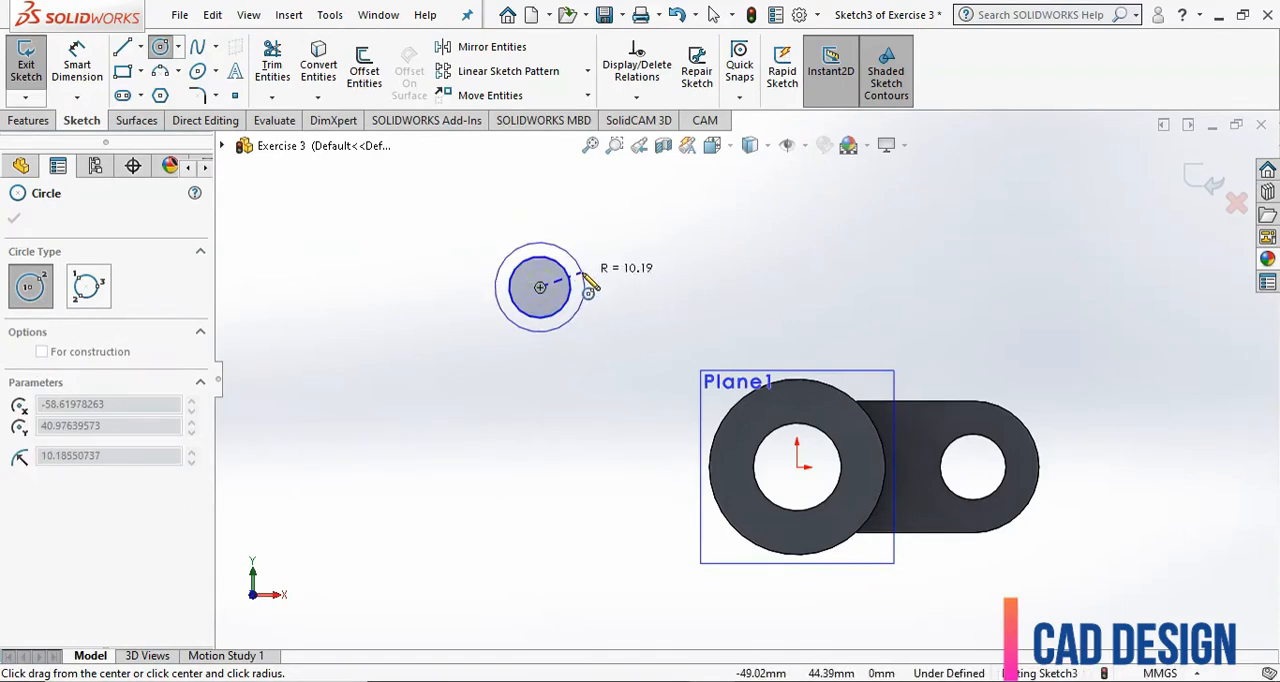
click(584, 284)
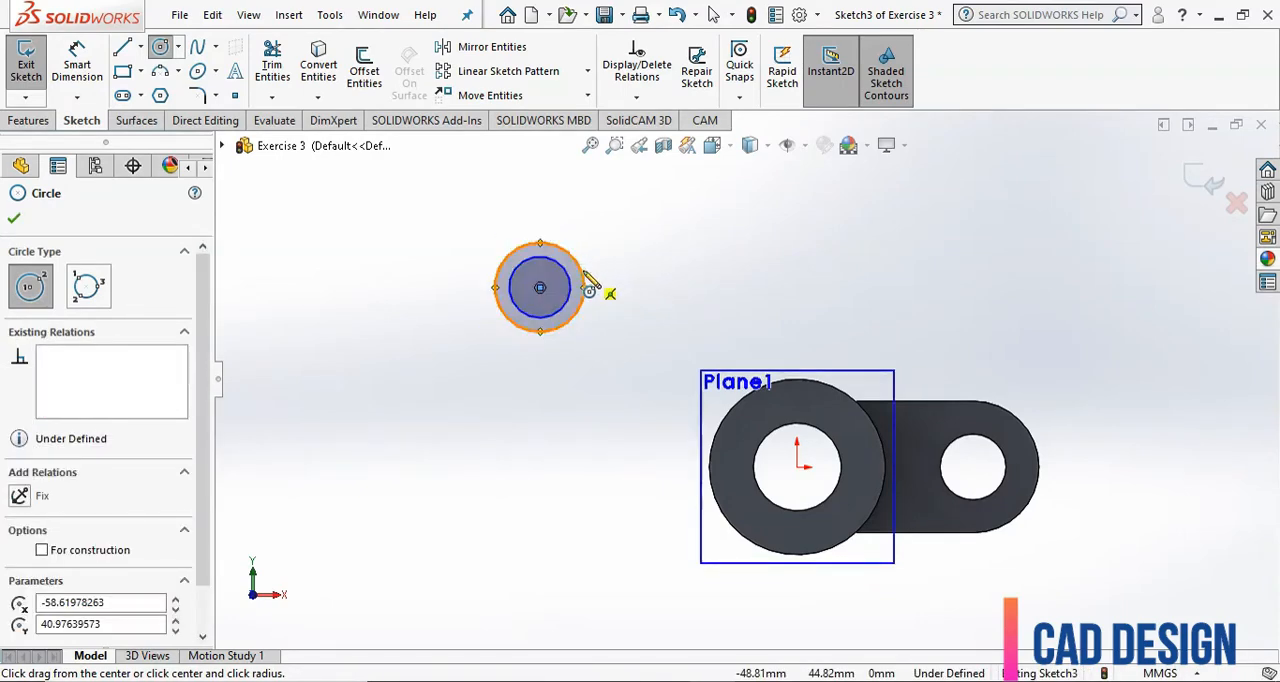
Draw a line about 71 mm long from the upper side of the small outer circle to the upper side of the tube's outer edge.
click(121, 49)
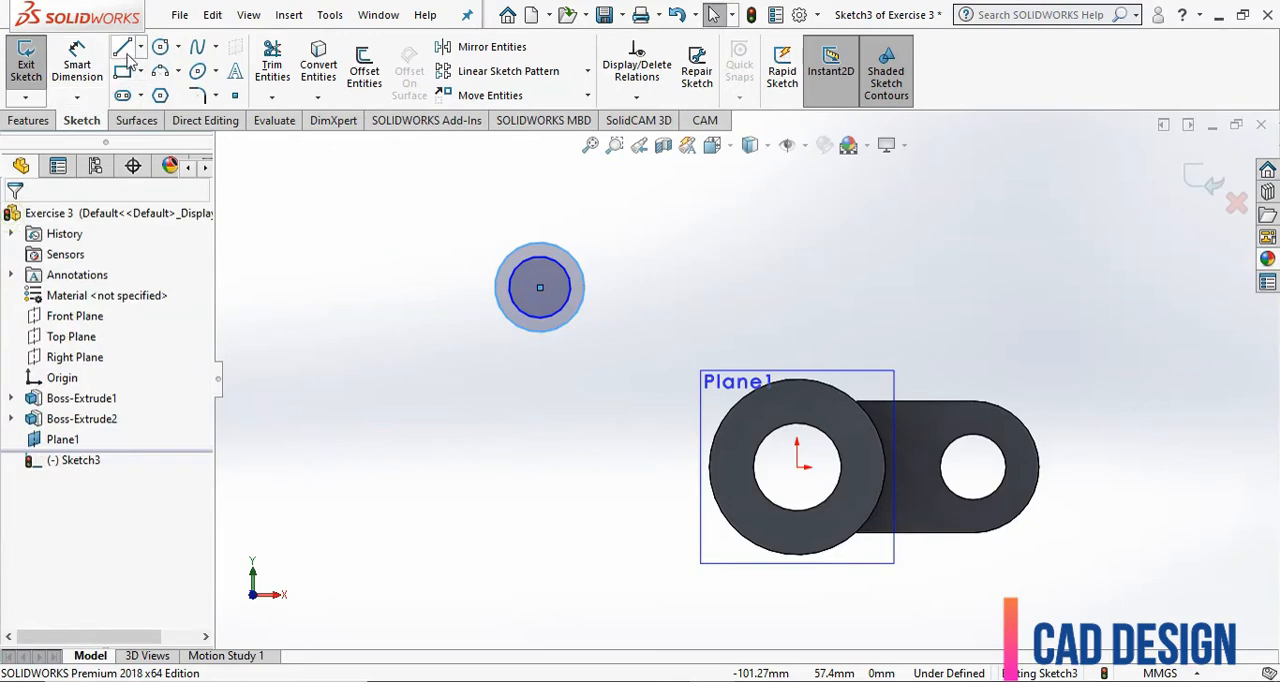
click(568, 256)
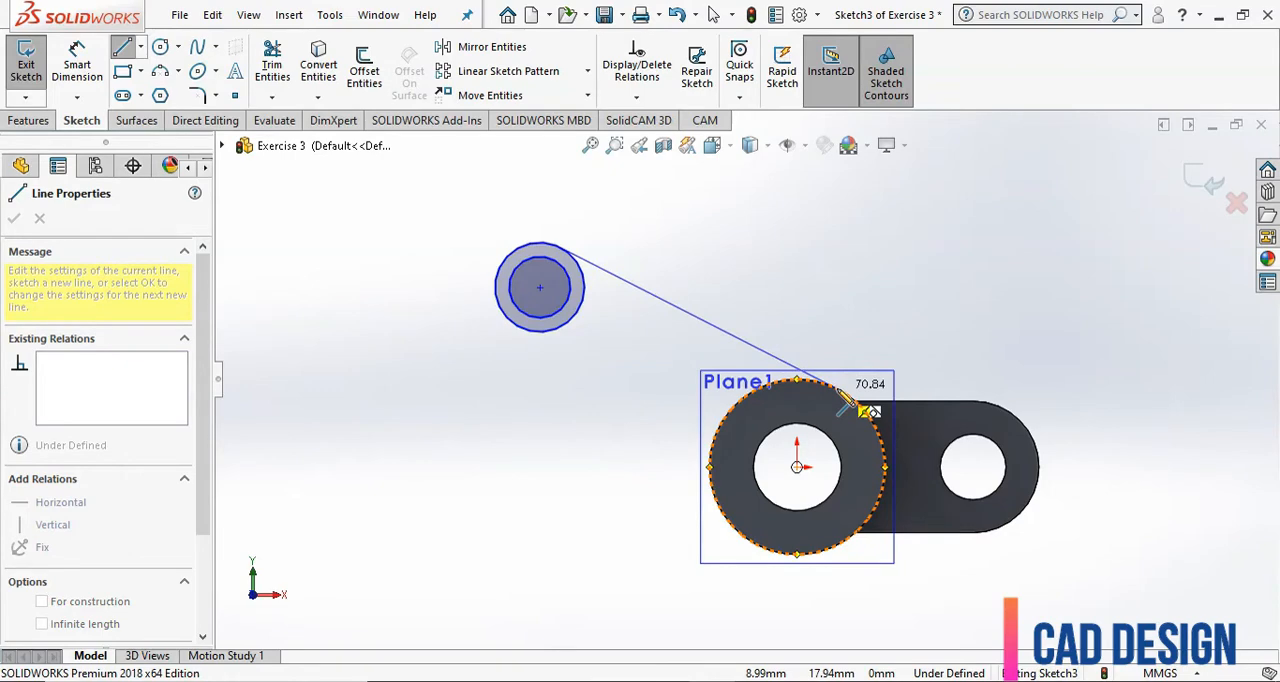
click(808, 398)
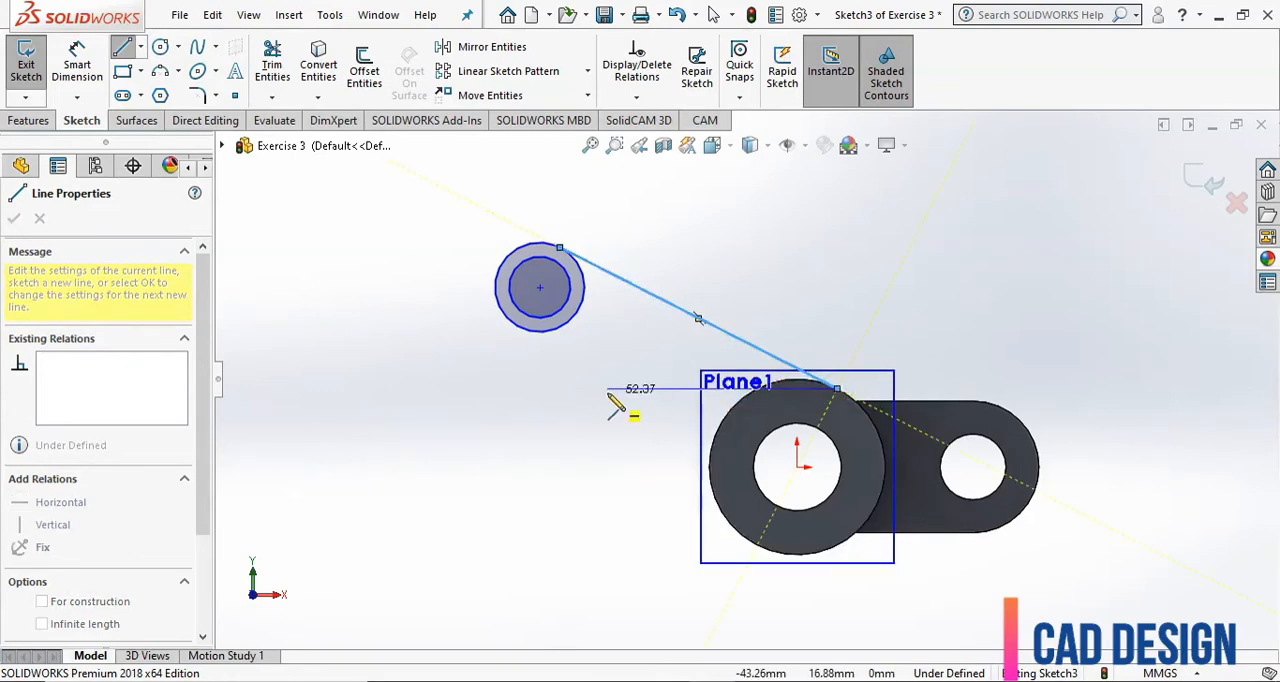
key(Escape)
key(Escape)
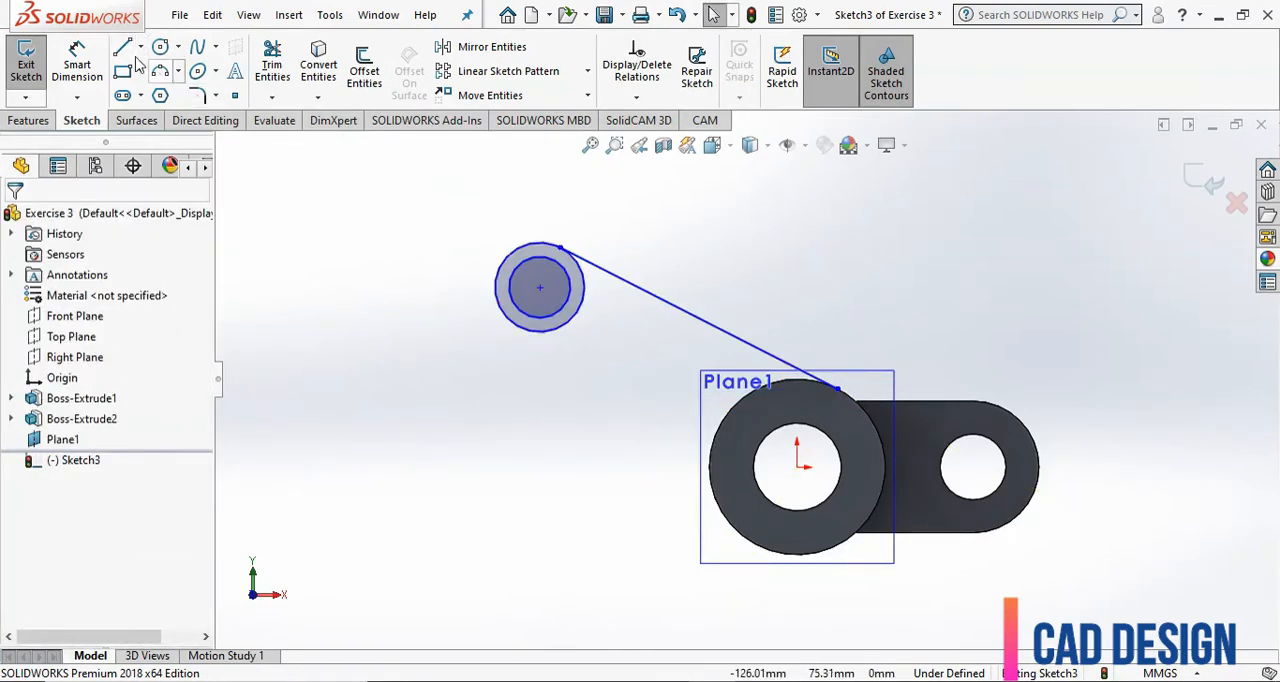
Draw the arm's lower line from the lower side of the small outer circle to the lower side of the tube's outer edge.
click(124, 50)
click(520, 330)
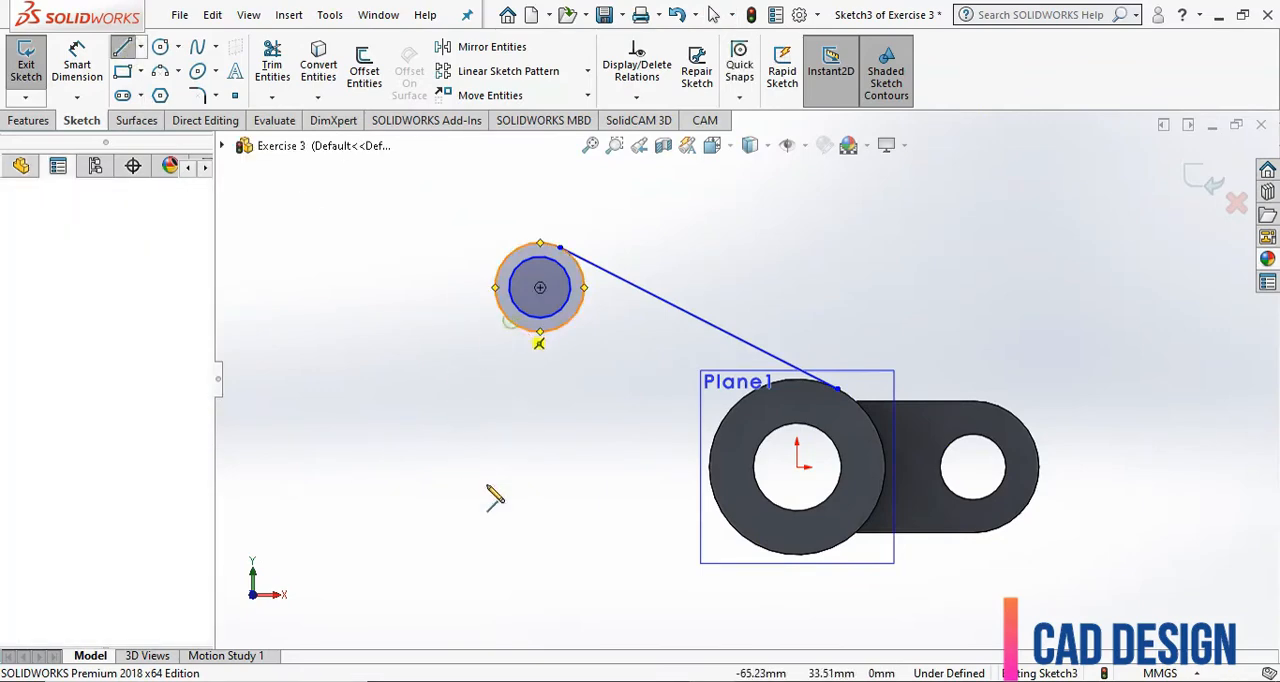
click(750, 540)
key(Escape)
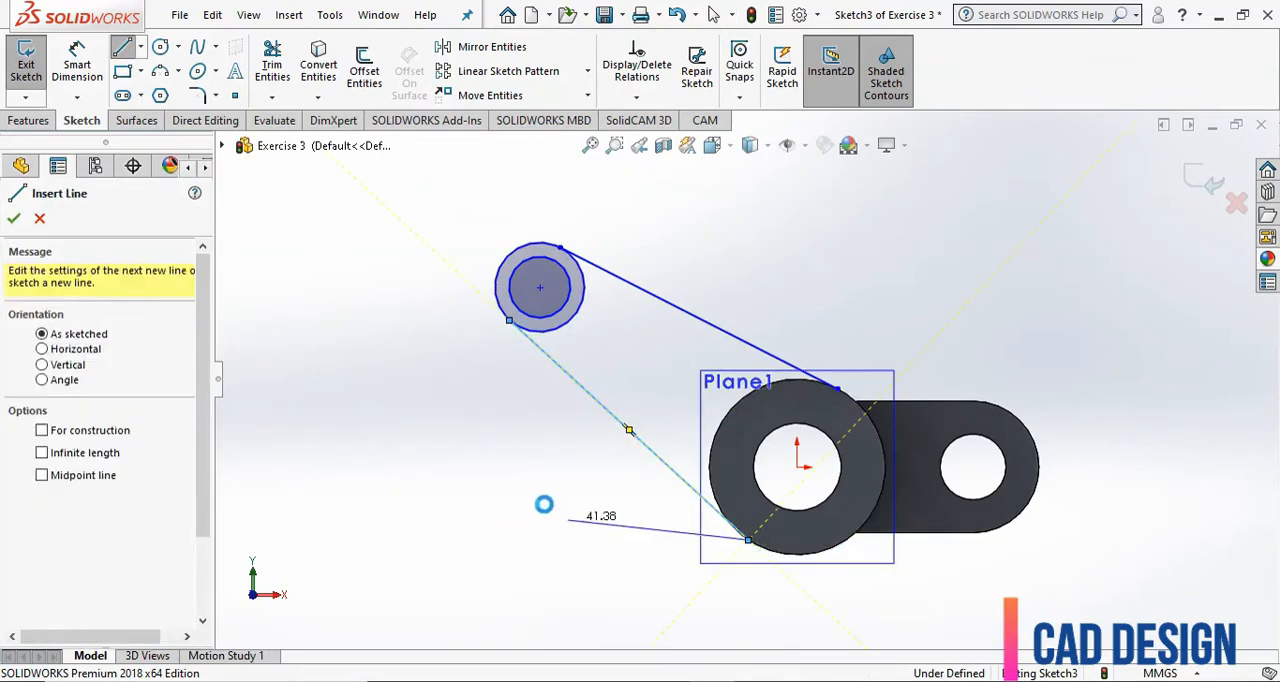
key(Escape)
Convert the tube's outer circular edge into the arm sketch.
click(318, 64)
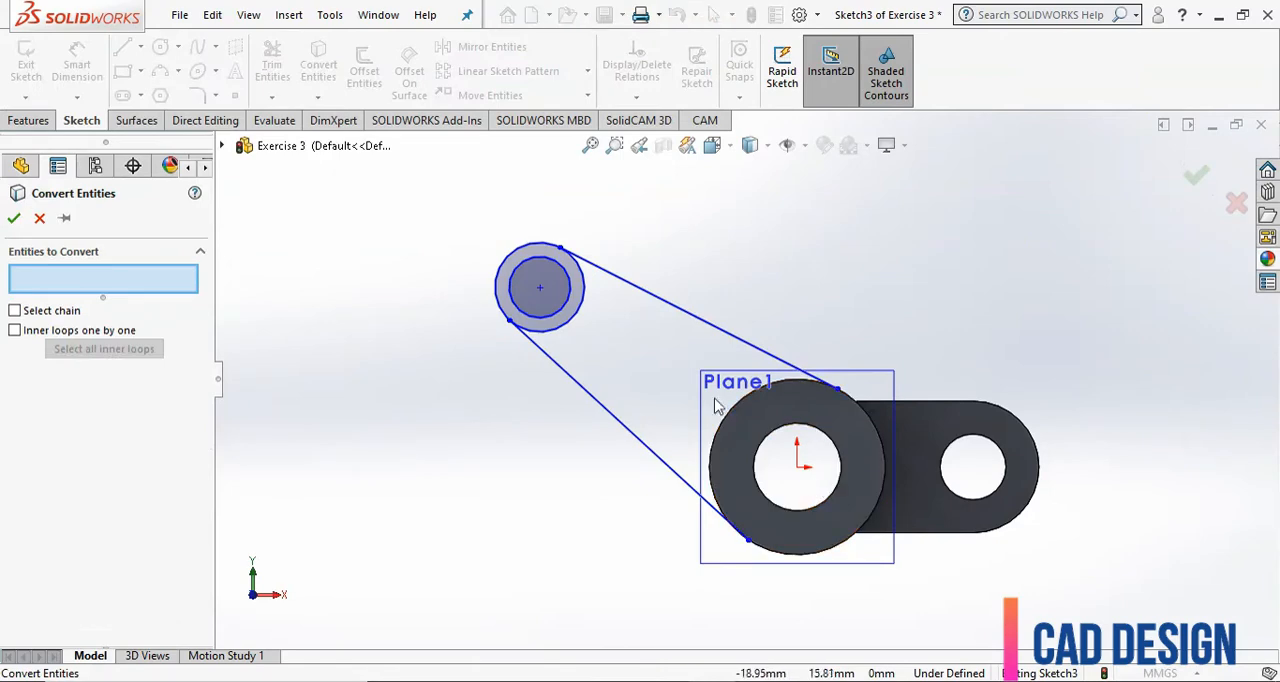
click(731, 418)
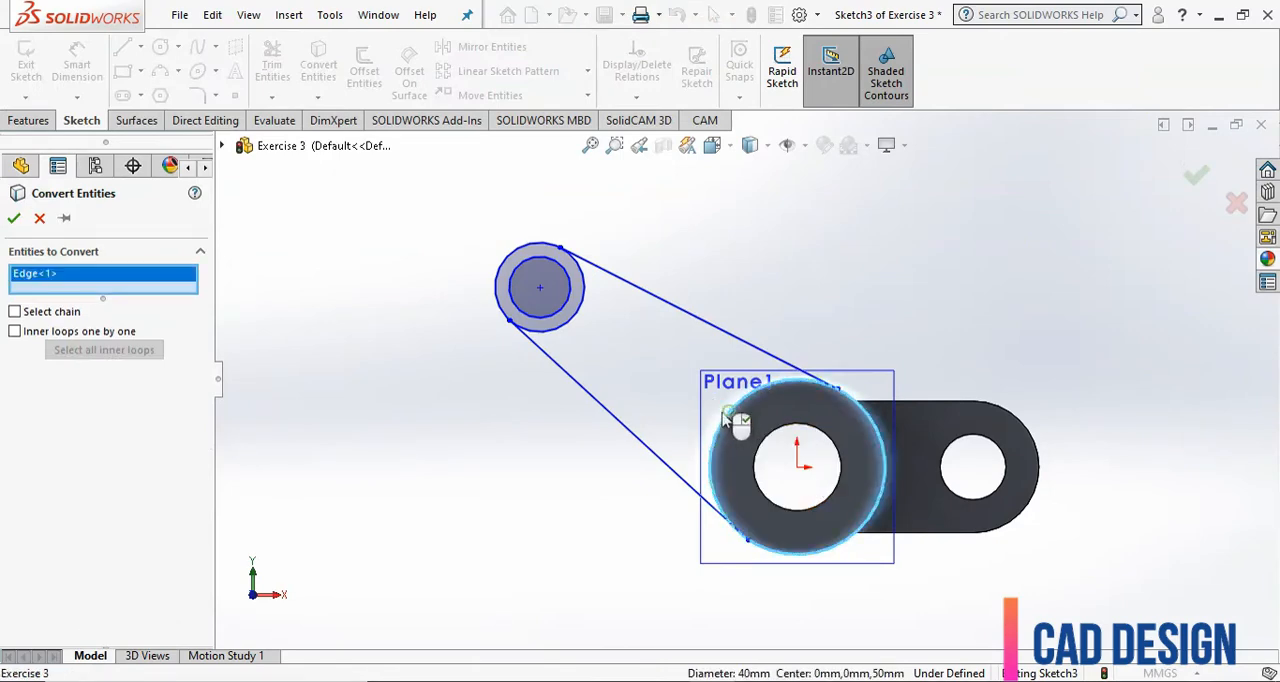
click(13, 220)
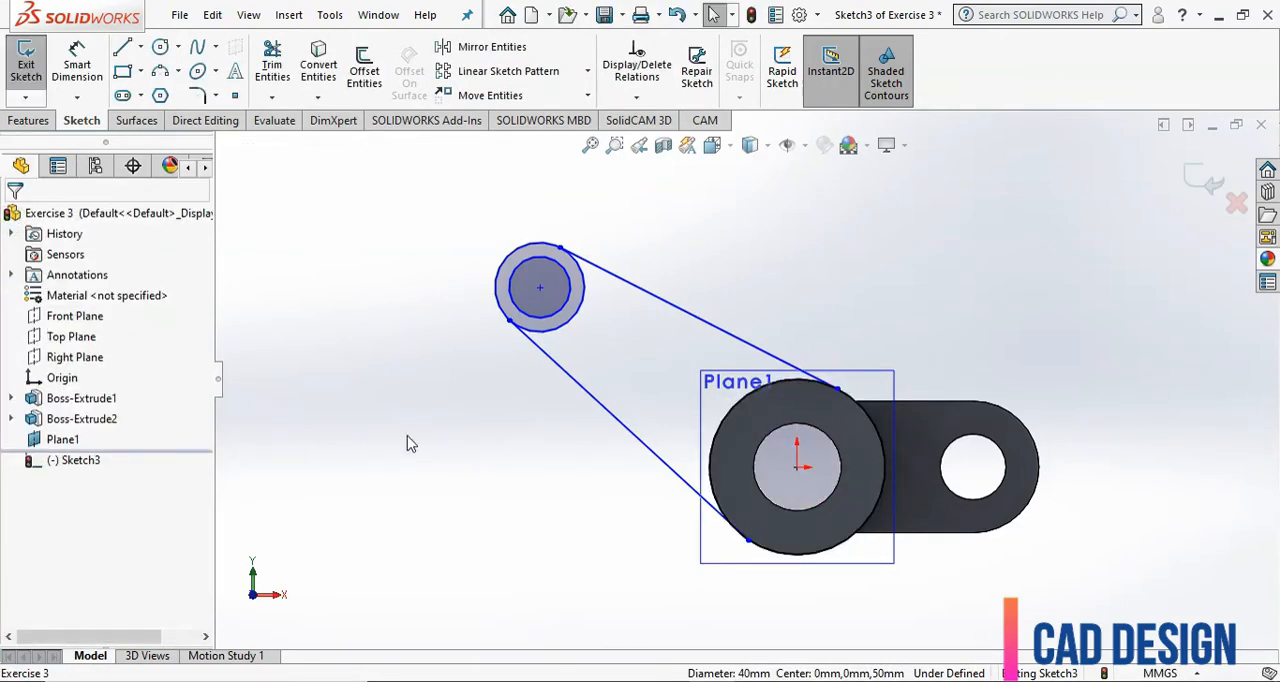
Apply a tangent relation between the arm's lower line and the outer circle at the arm's small end.
click(568, 326)
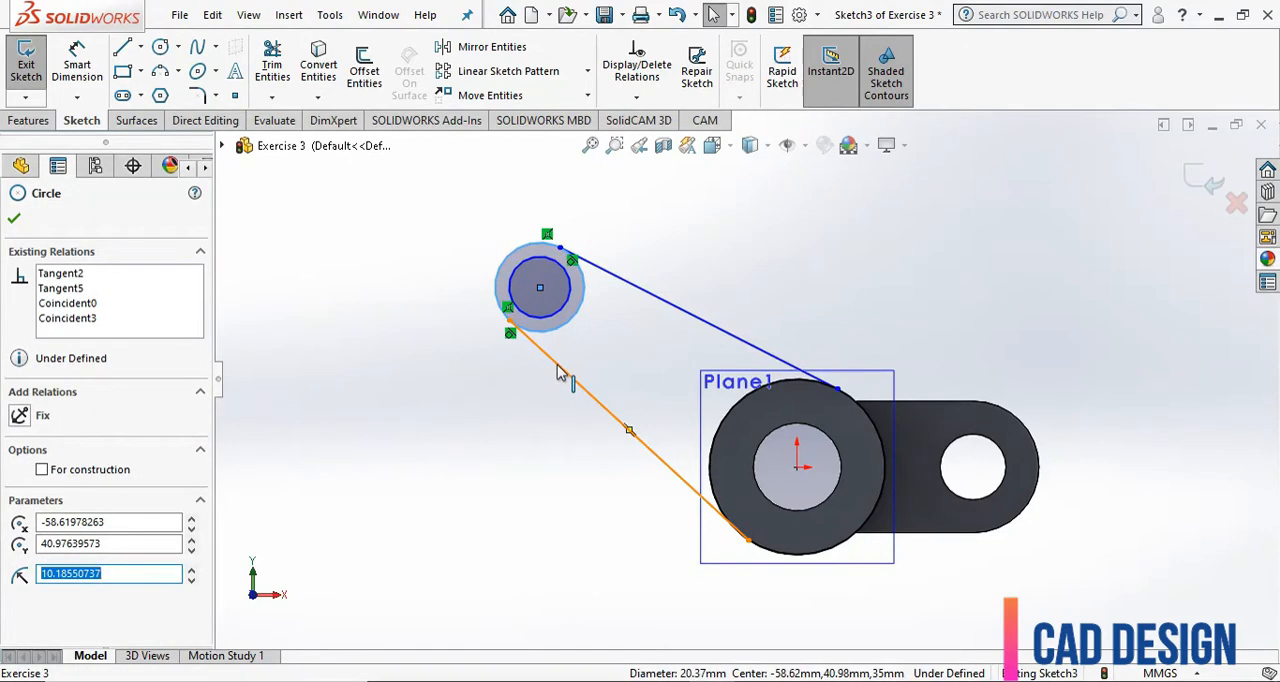
ctrl+click(560, 372)
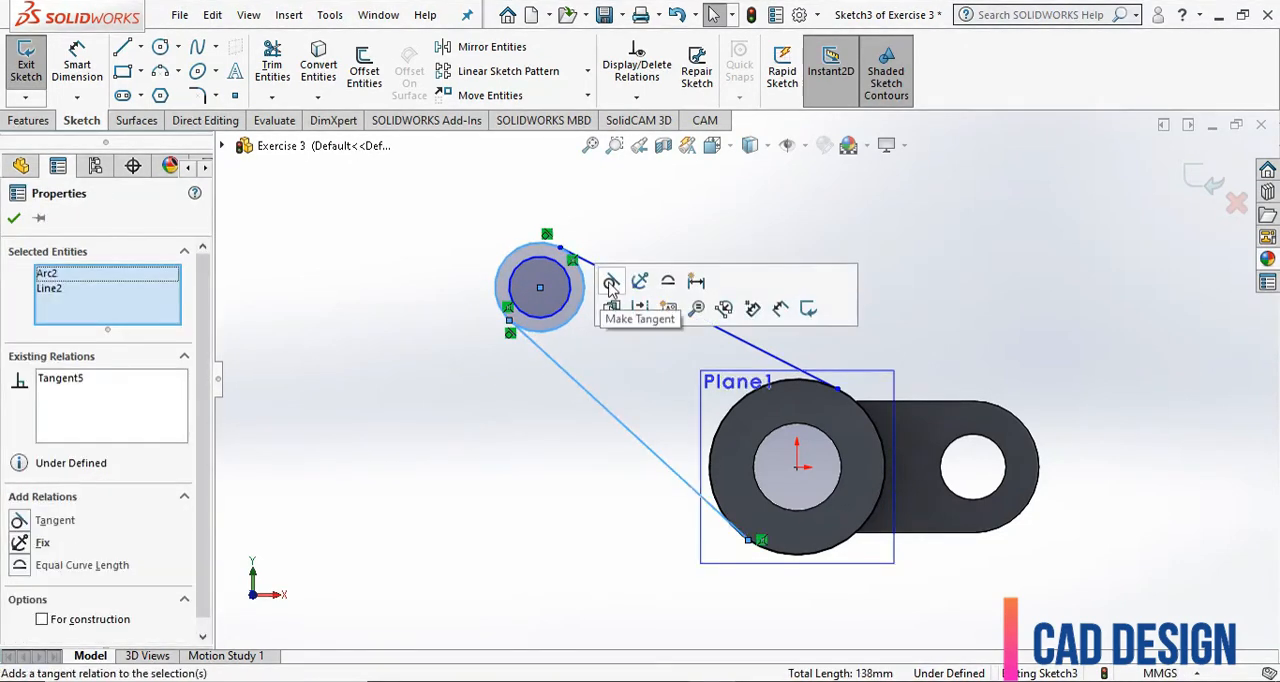
click(611, 285)
click(482, 445)
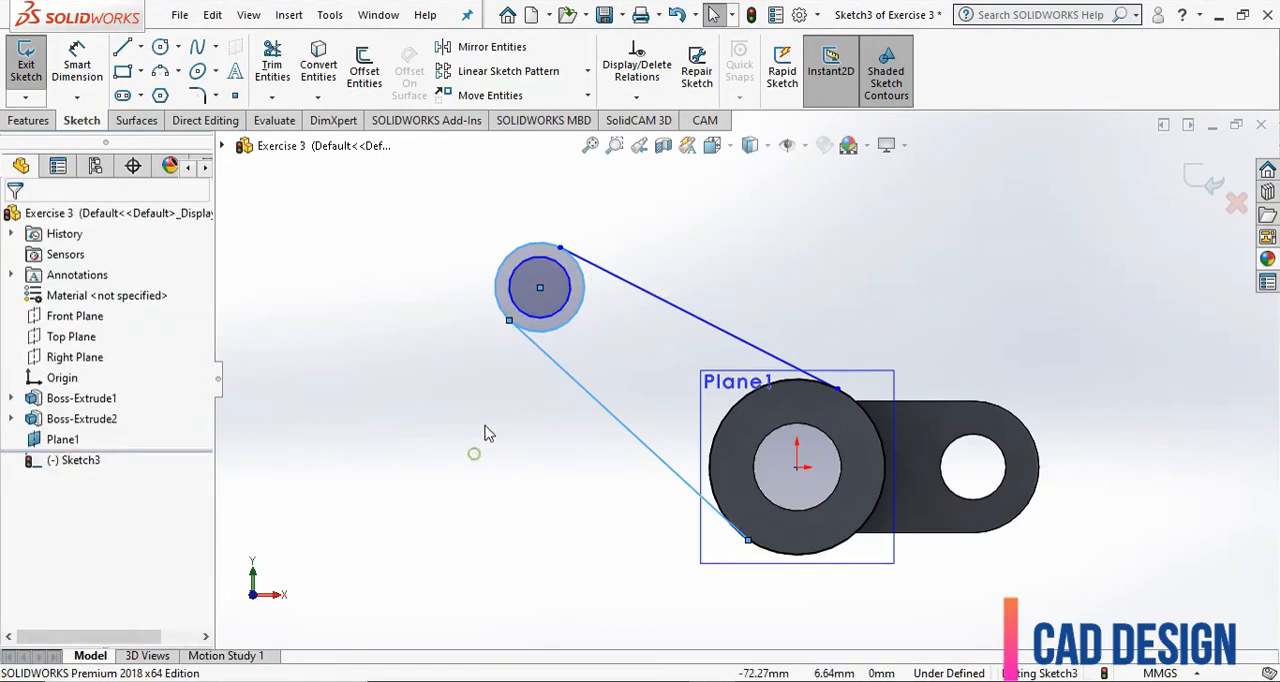
Make the arm's upper line tangent to both the small end's outer circle and the tube's outer circle.
click(620, 277)
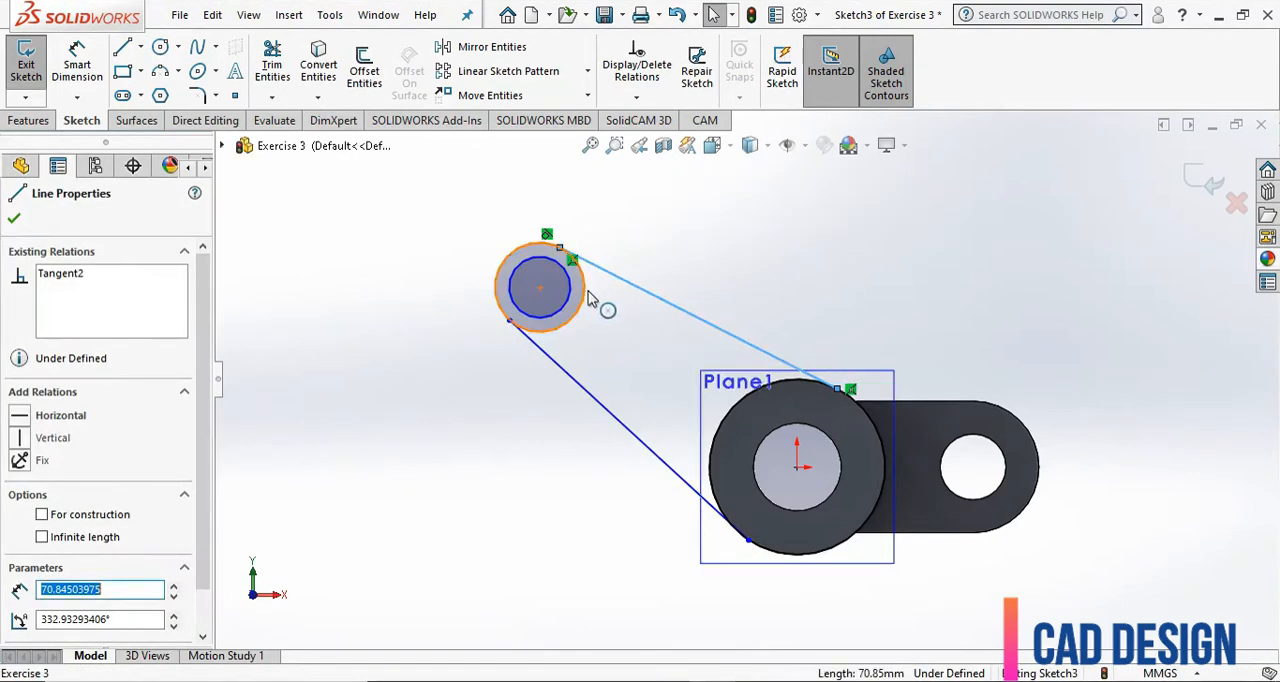
click(588, 298)
ctrl+click(612, 273)
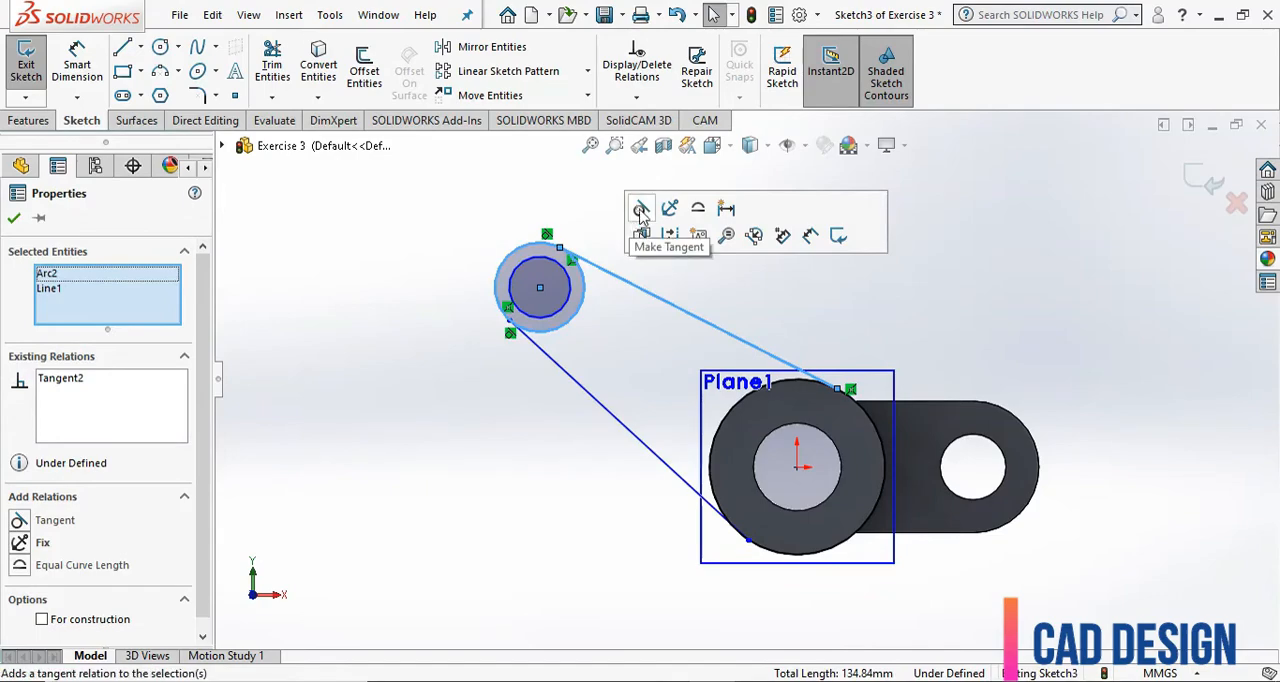
click(863, 414)
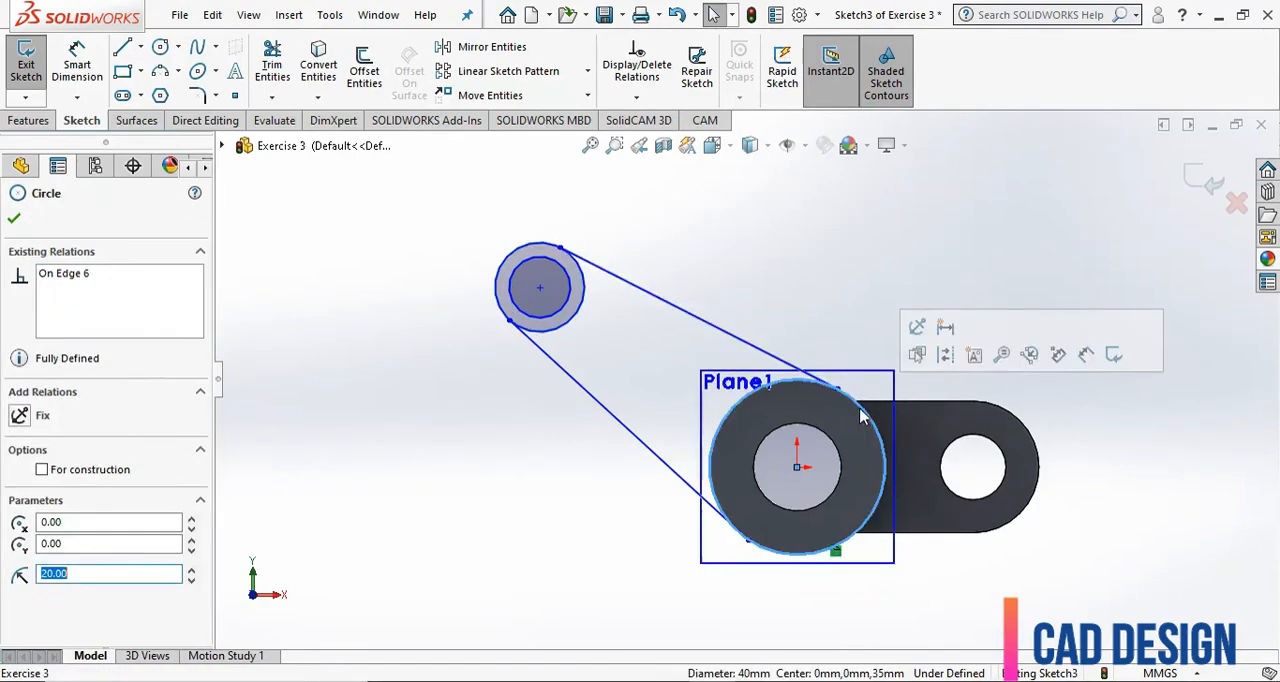
click(778, 359)
ctrl+click(790, 381)
click(843, 285)
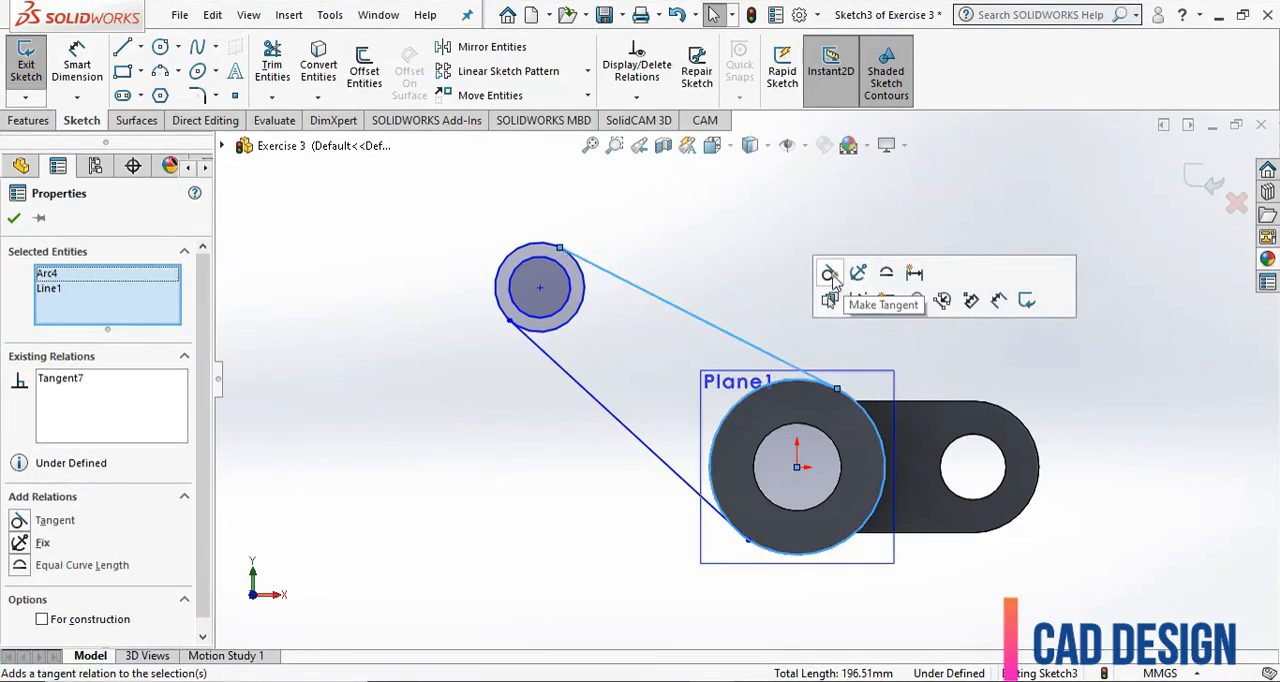
Make the arm's lower line tangent to the tube's outer circle and trim the small outer circle's inner portion between the two lines.
click(683, 487)
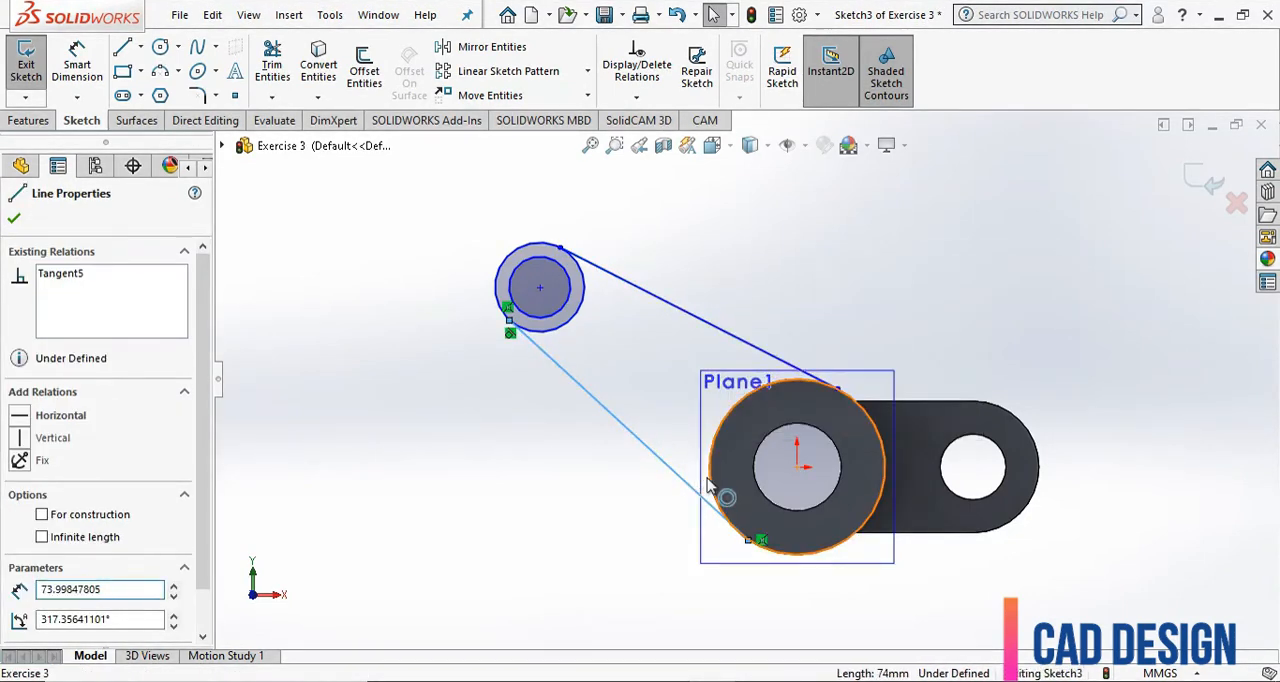
ctrl+click(716, 492)
click(761, 395)
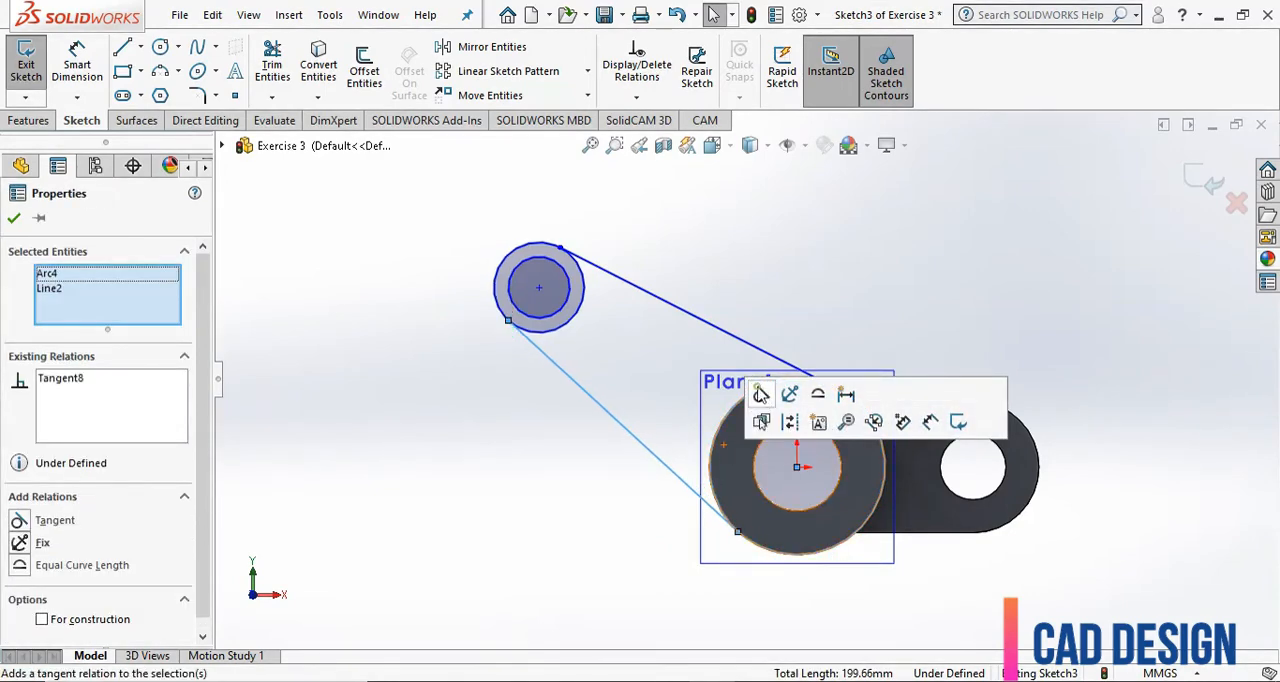
click(610, 525)
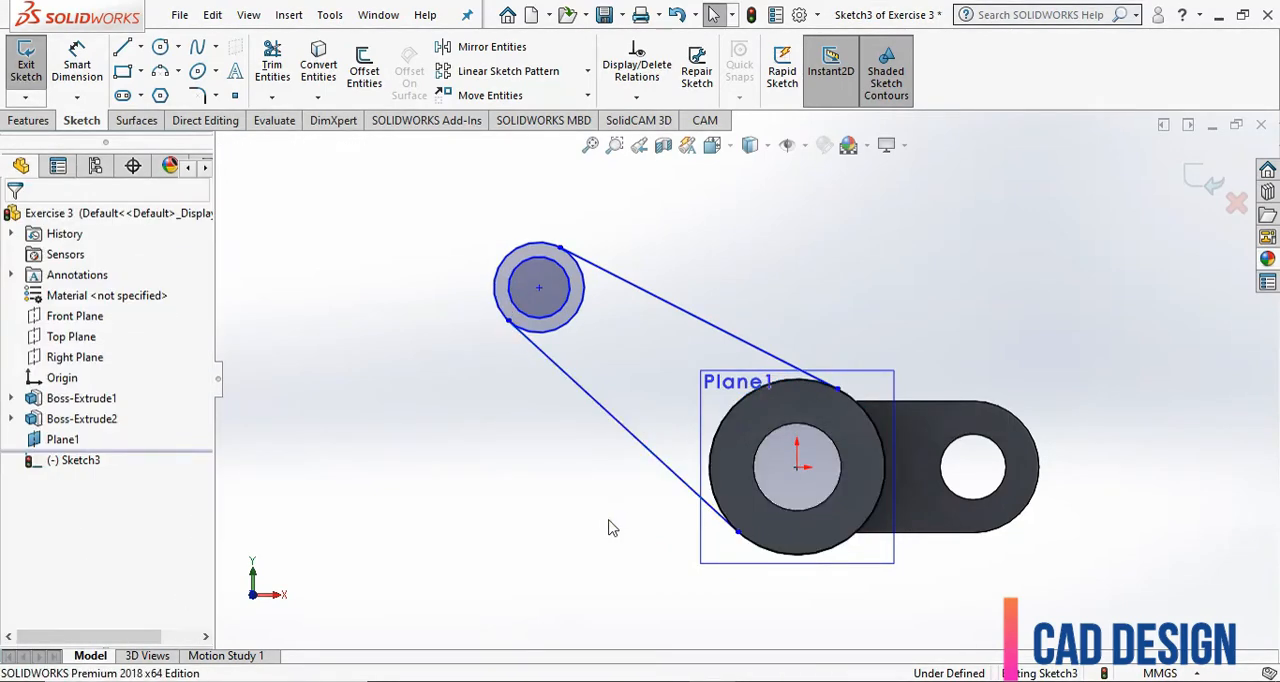
click(273, 70)
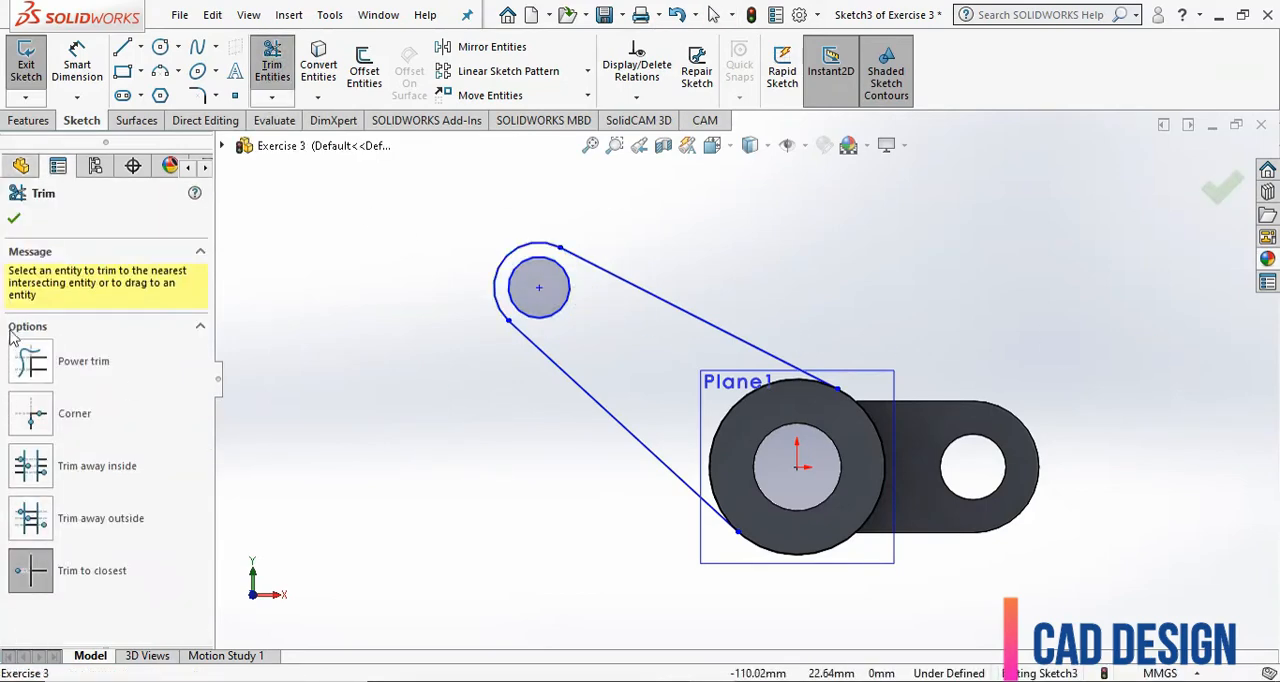
click(14, 218)
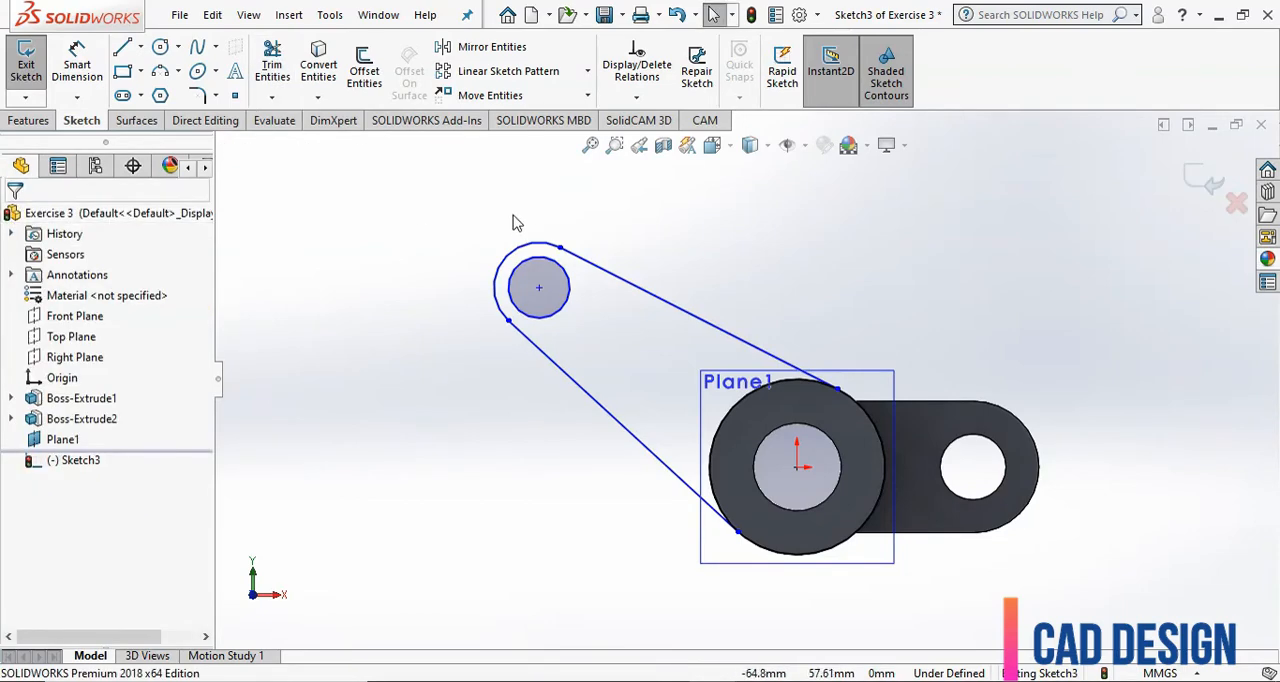
Dimension the hole circle at the arm's small end with a diameter of 12 mm.
click(77, 62)
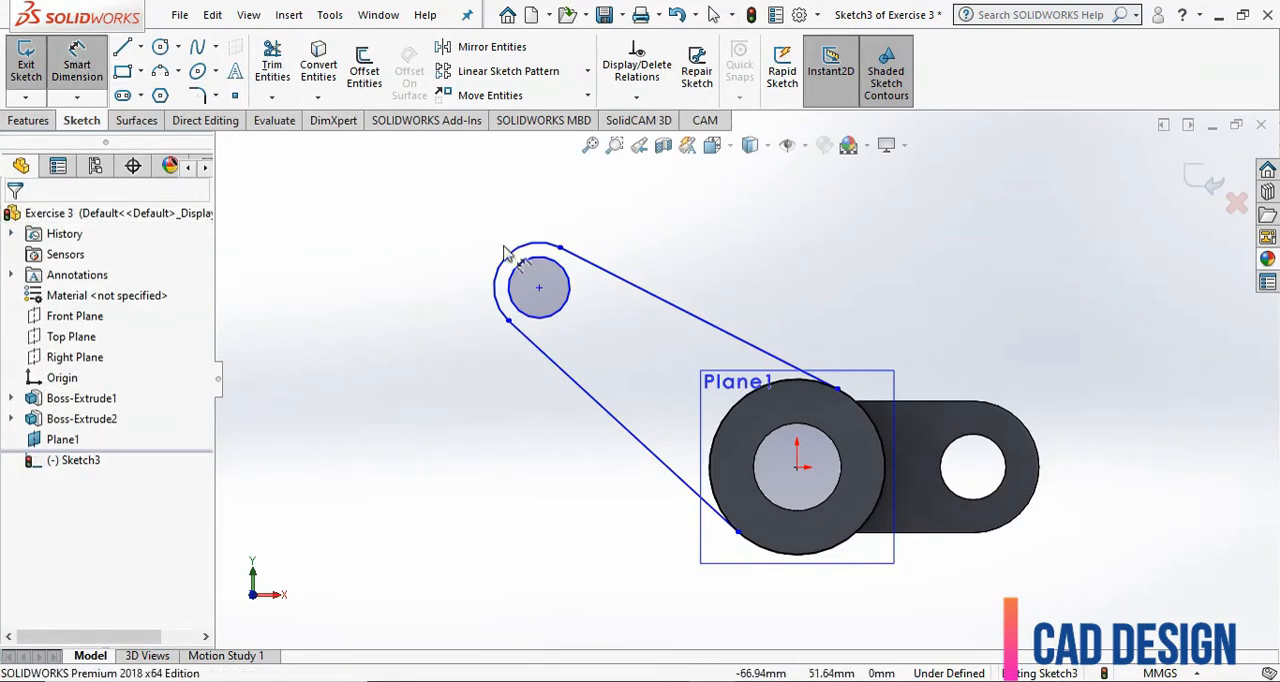
click(570, 308)
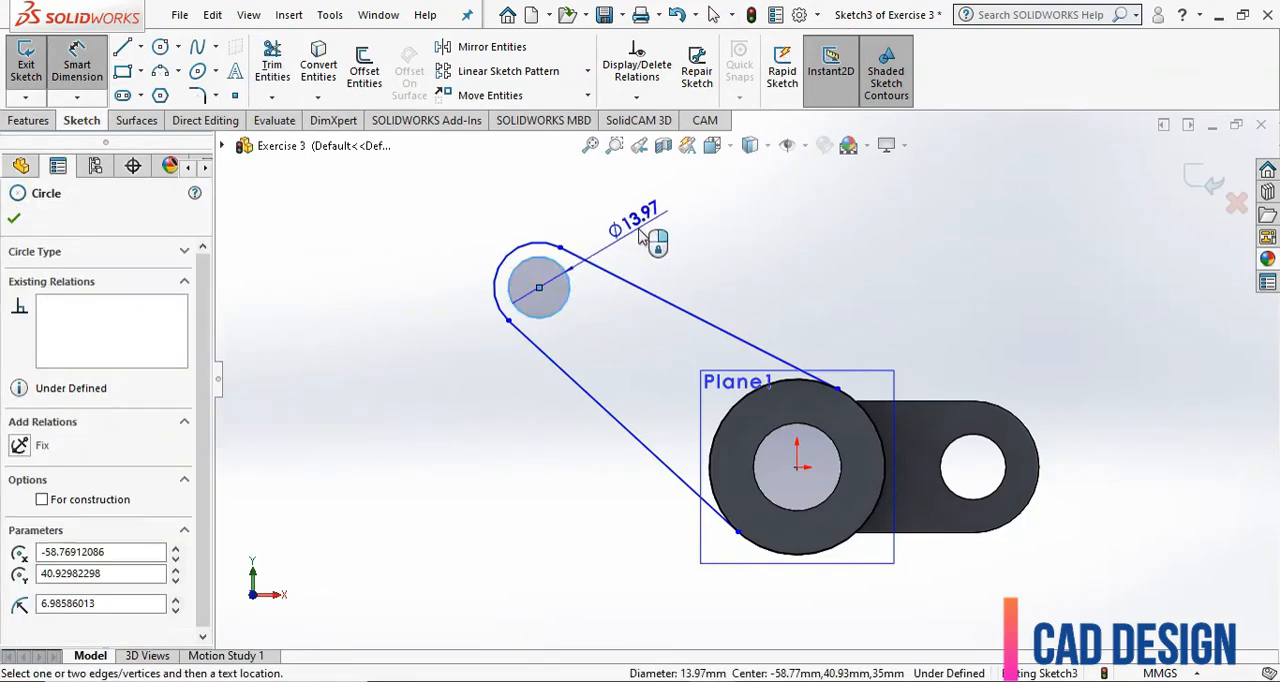
click(640, 232)
text(1)
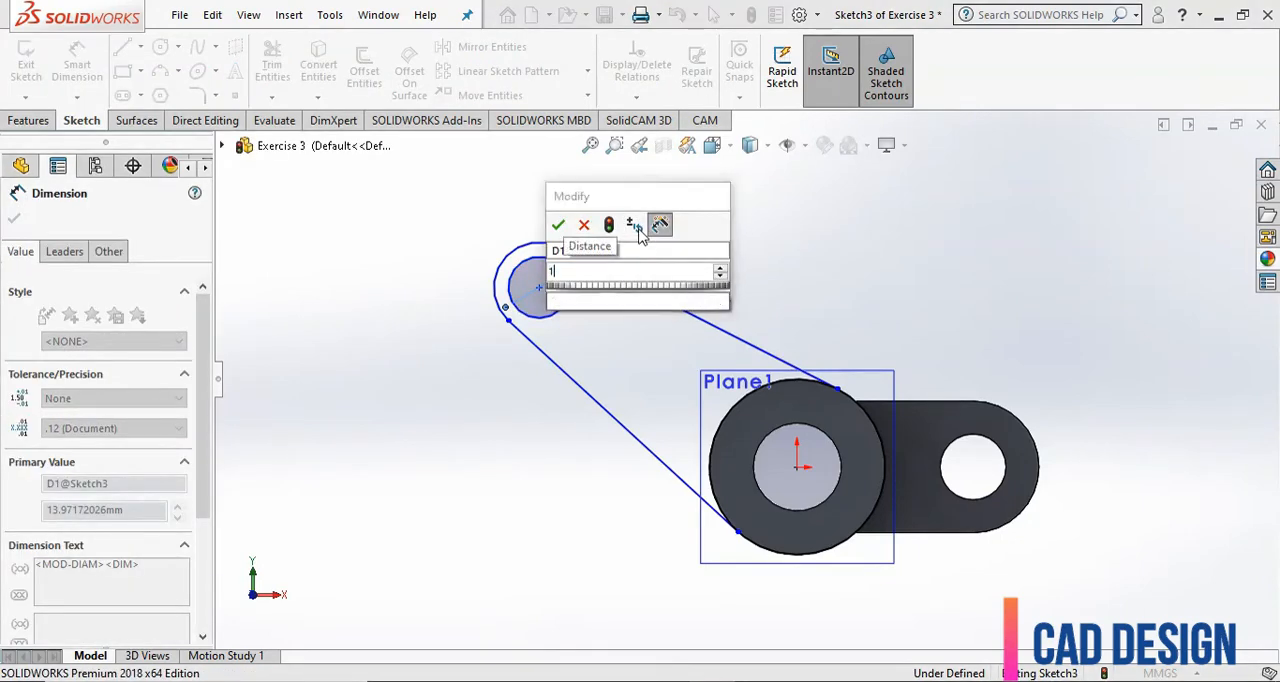
text(2)
key(Return)
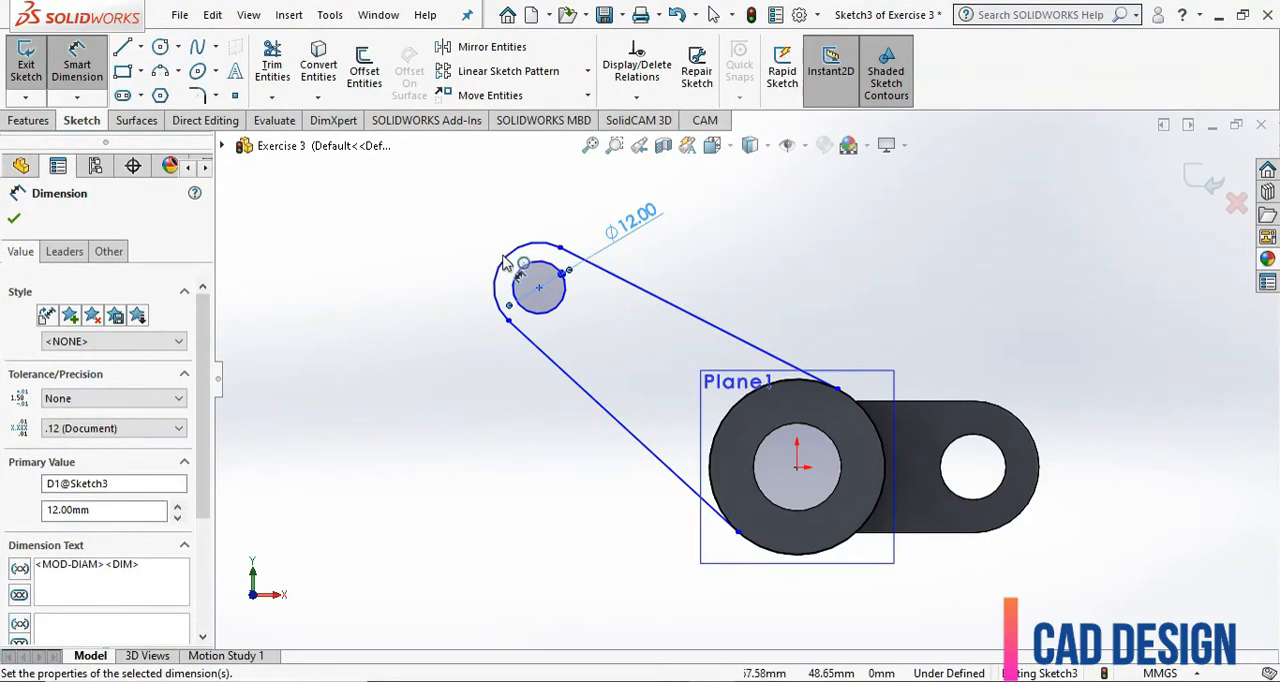
Dimension the outer arc at the arm's small end with a radius of 10 mm.
click(502, 264)
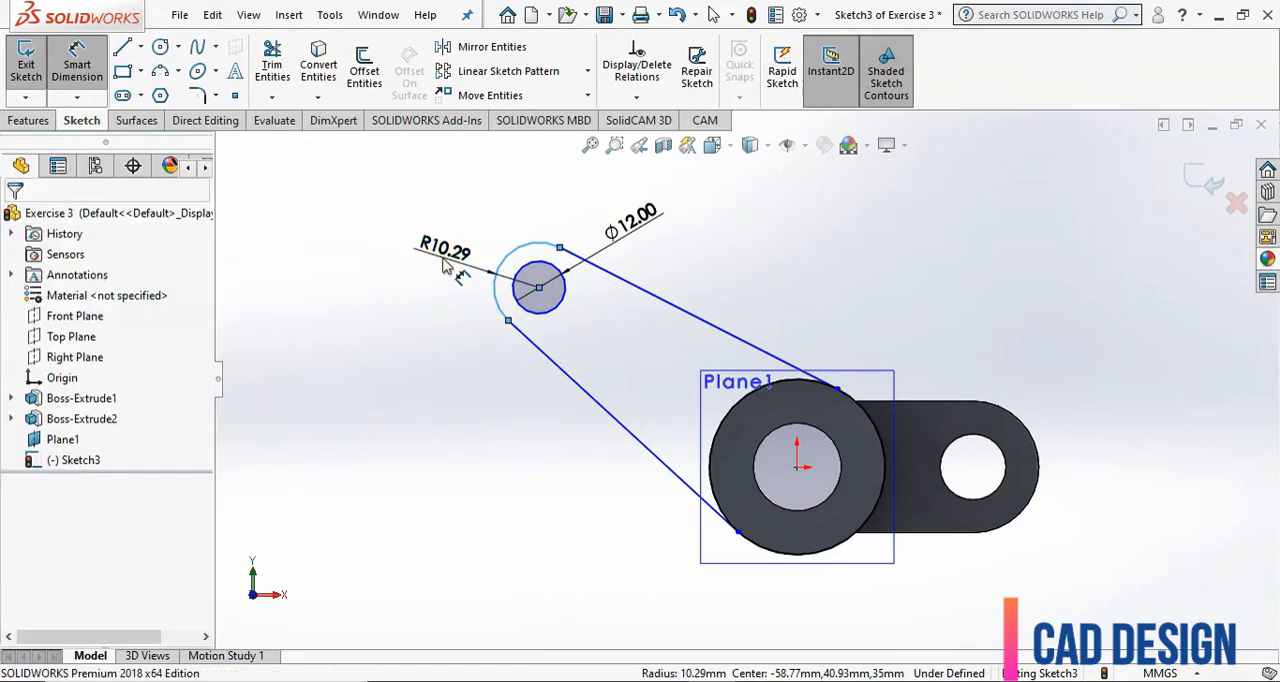
click(445, 263)
text(10)
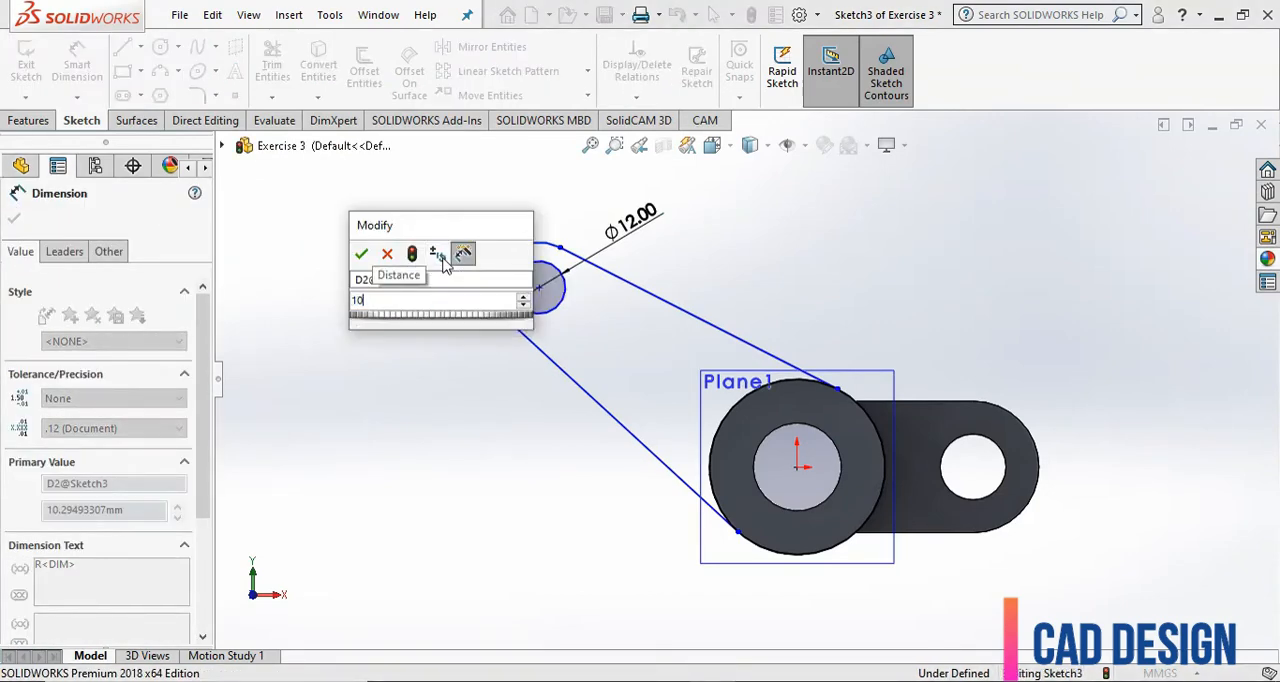
key(Return)
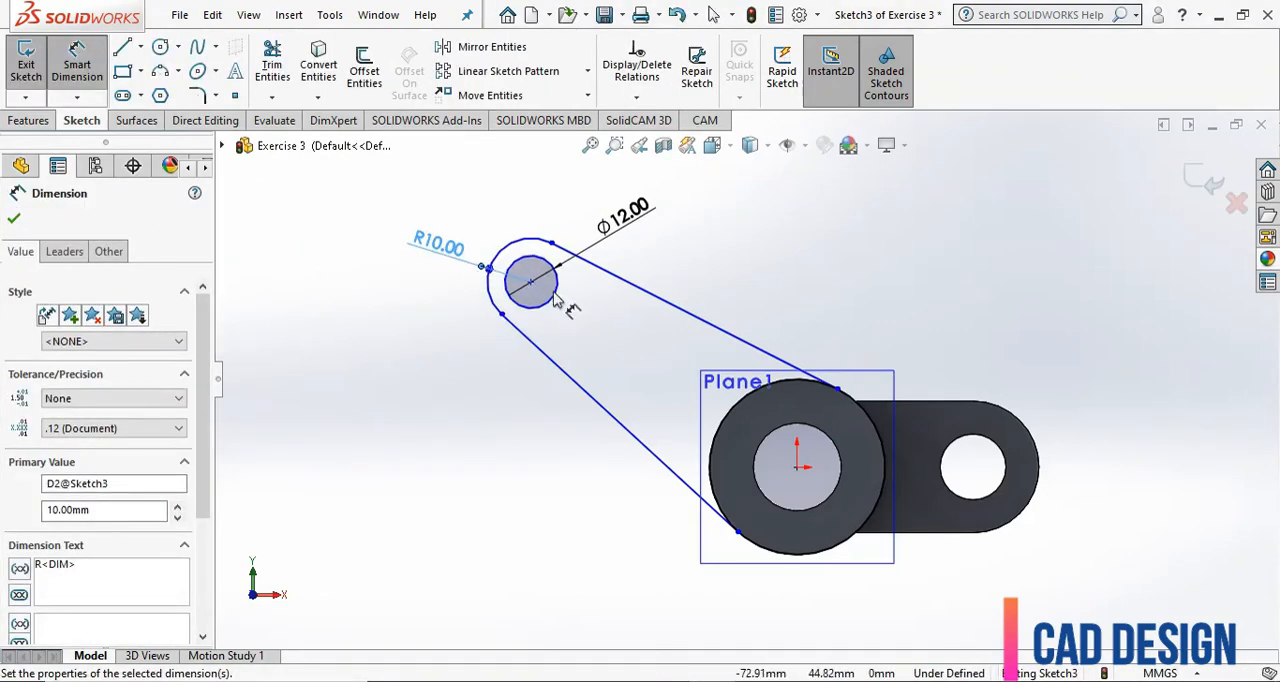
Dimension the vertical distance between the small hole's center and the origin as 50 mm.
click(555, 305)
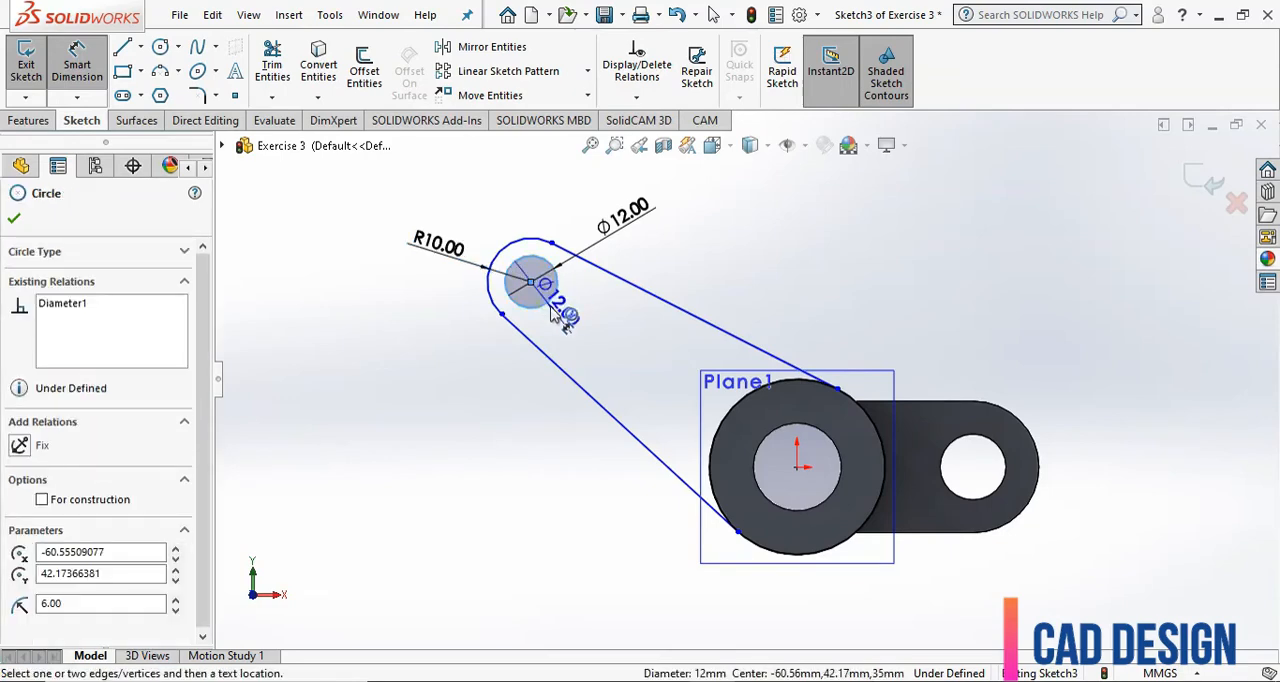
click(797, 466)
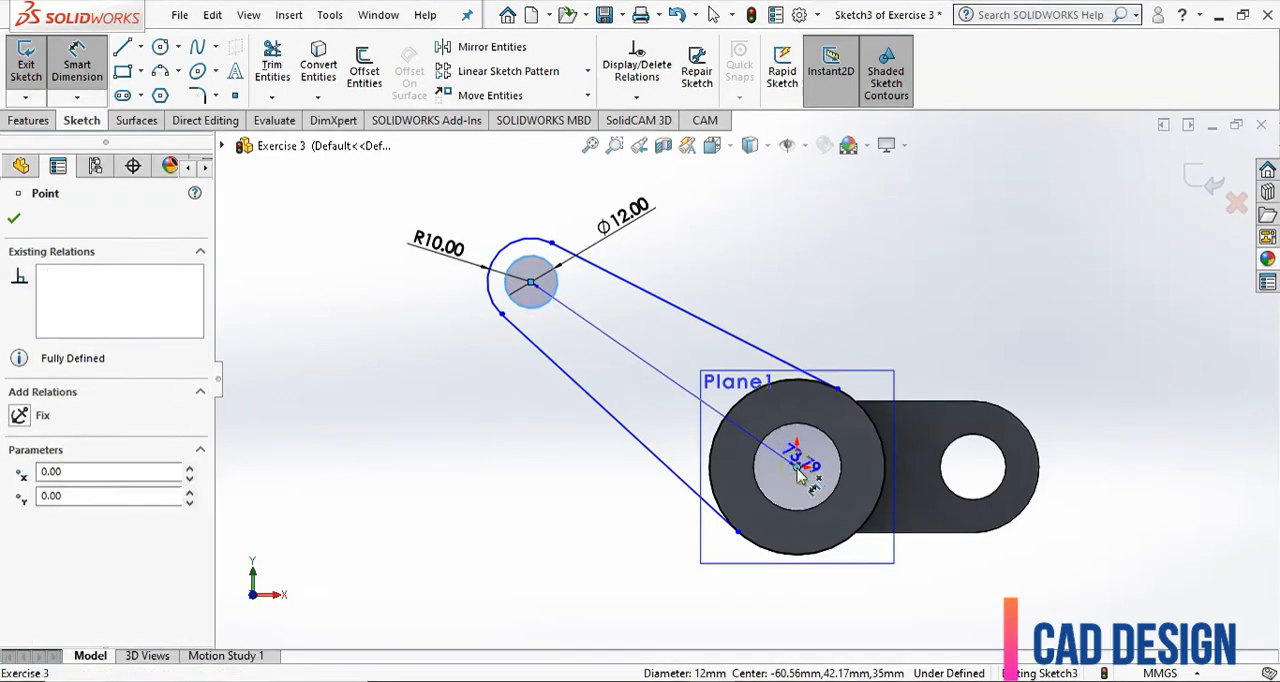
click(341, 386)
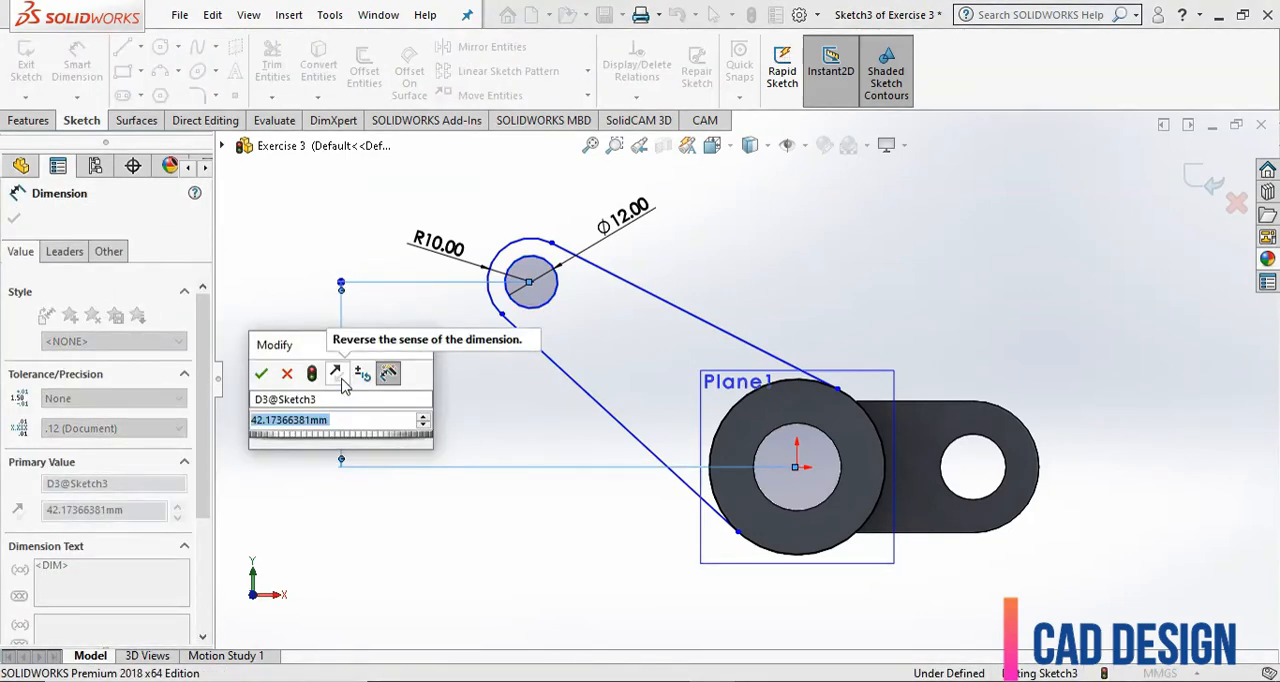
text(50)
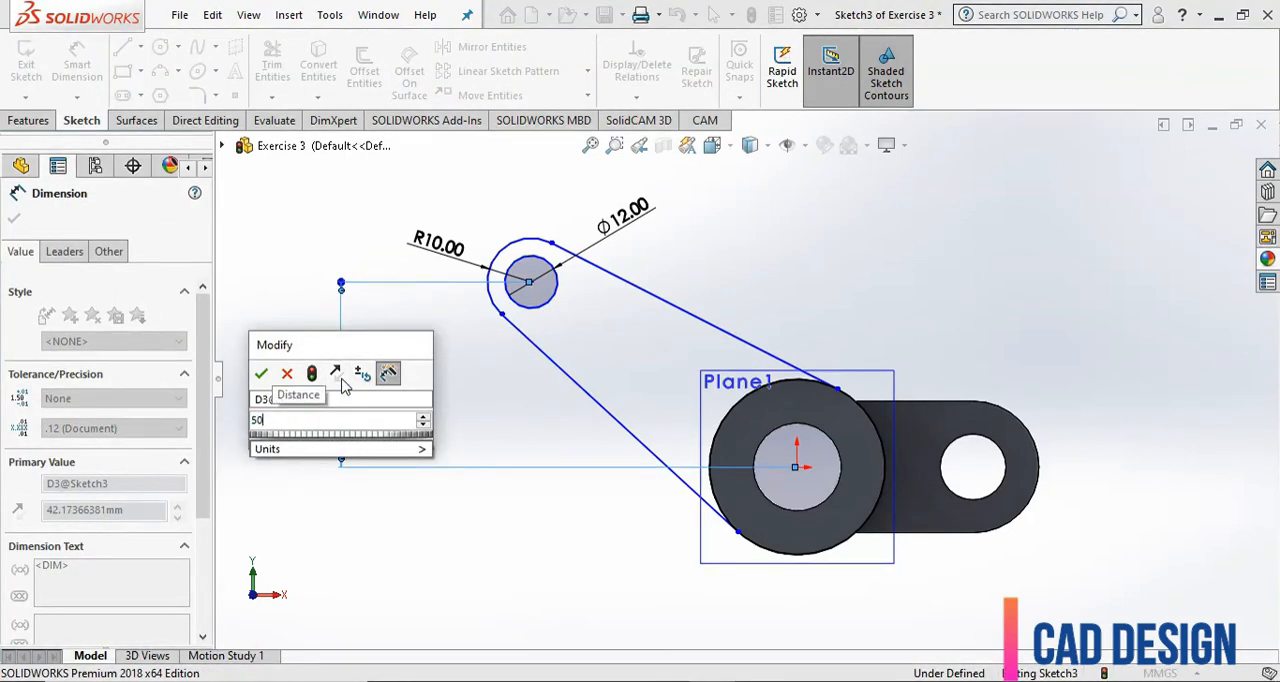
click(262, 375)
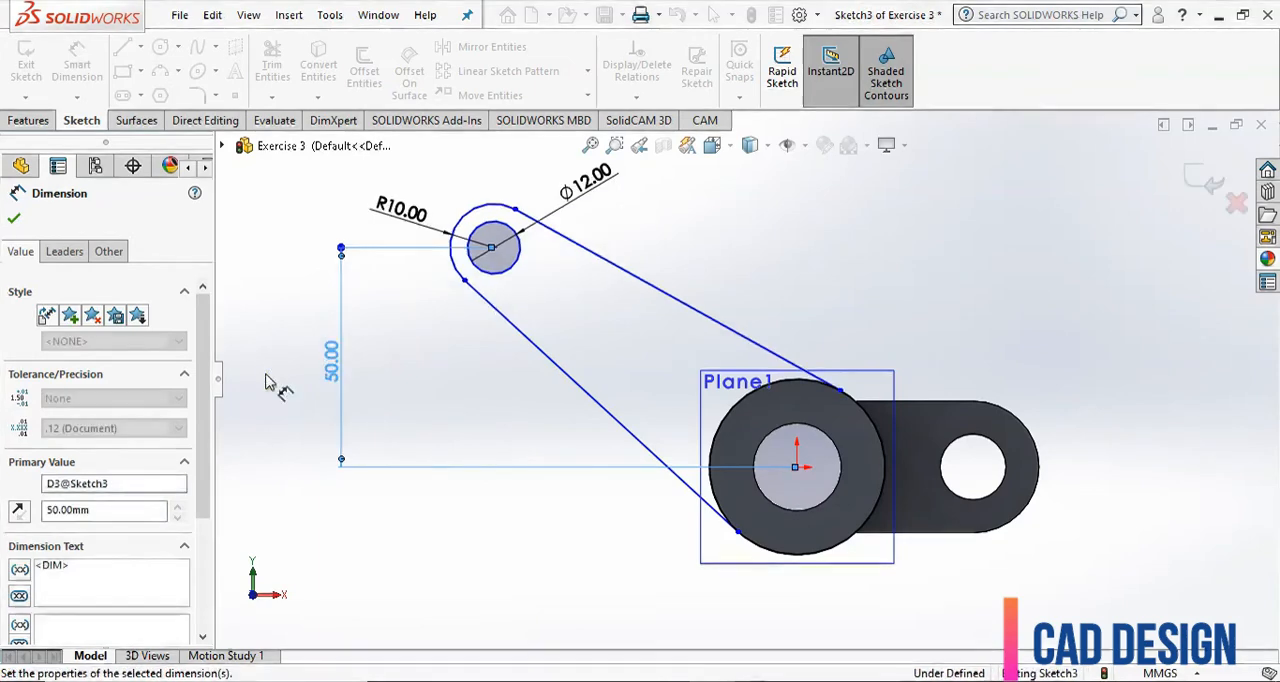
Add a 70 mm aligned dimension between the small hole's center and the origin.
click(511, 270)
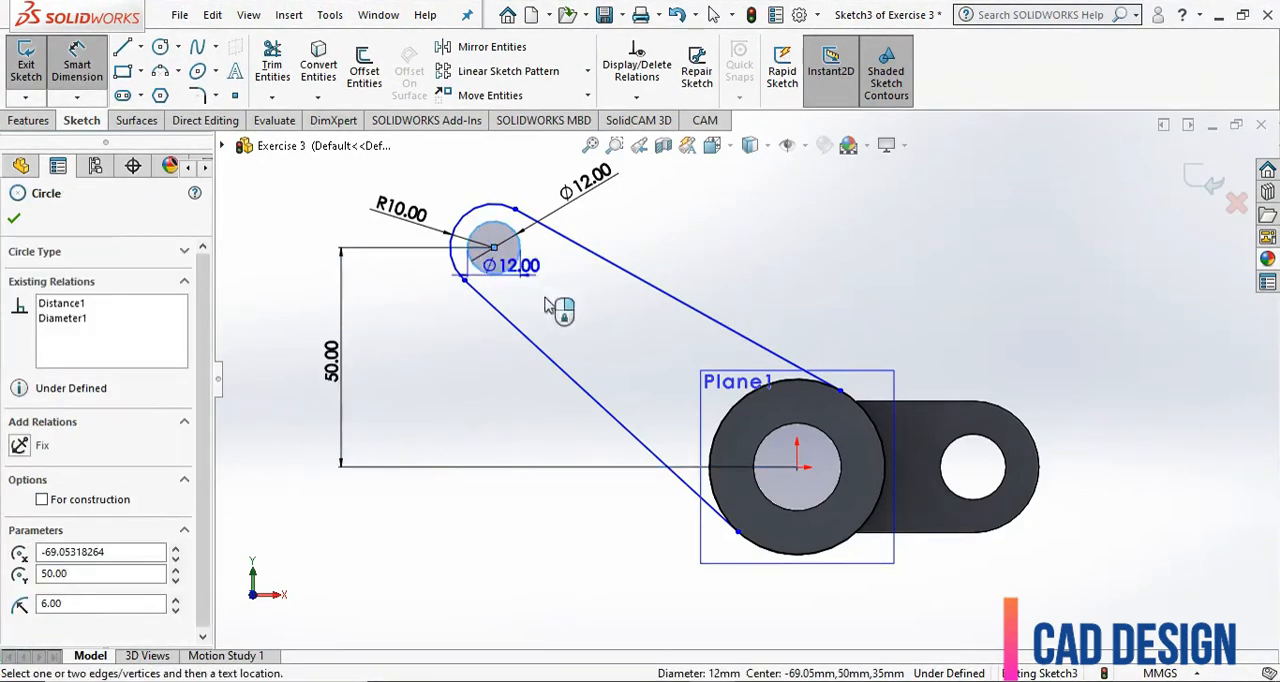
click(797, 466)
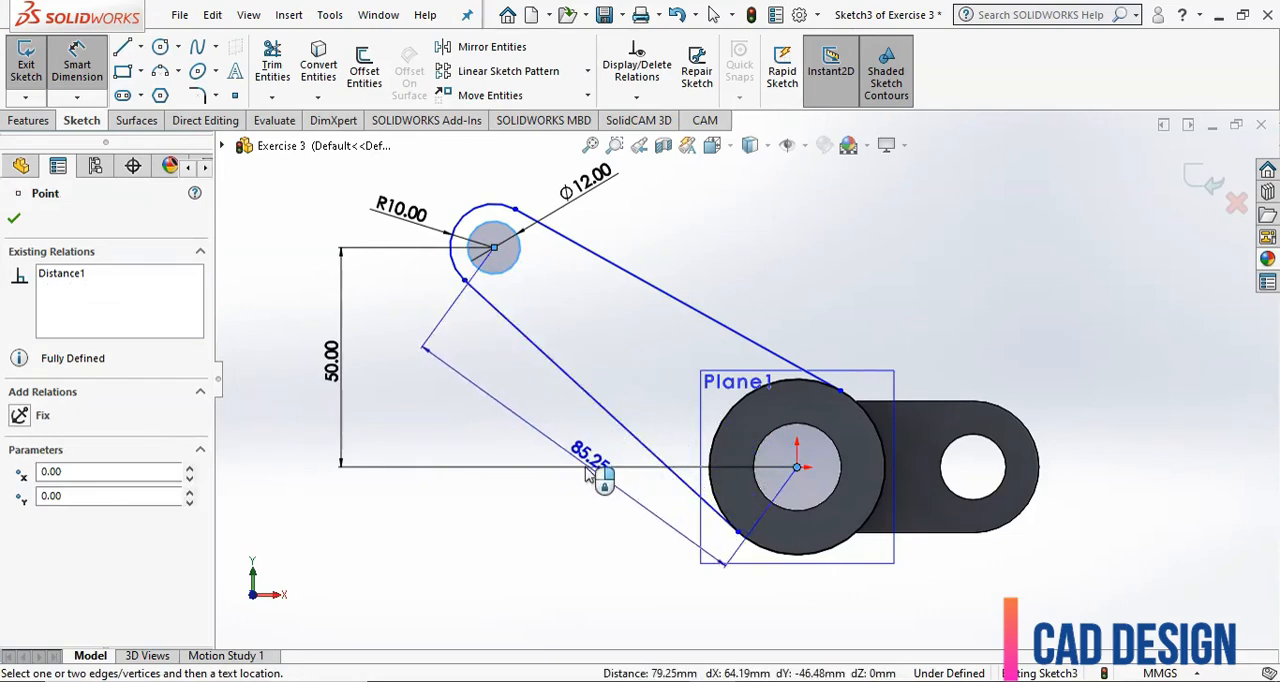
scroll(777, 309, up, 3)
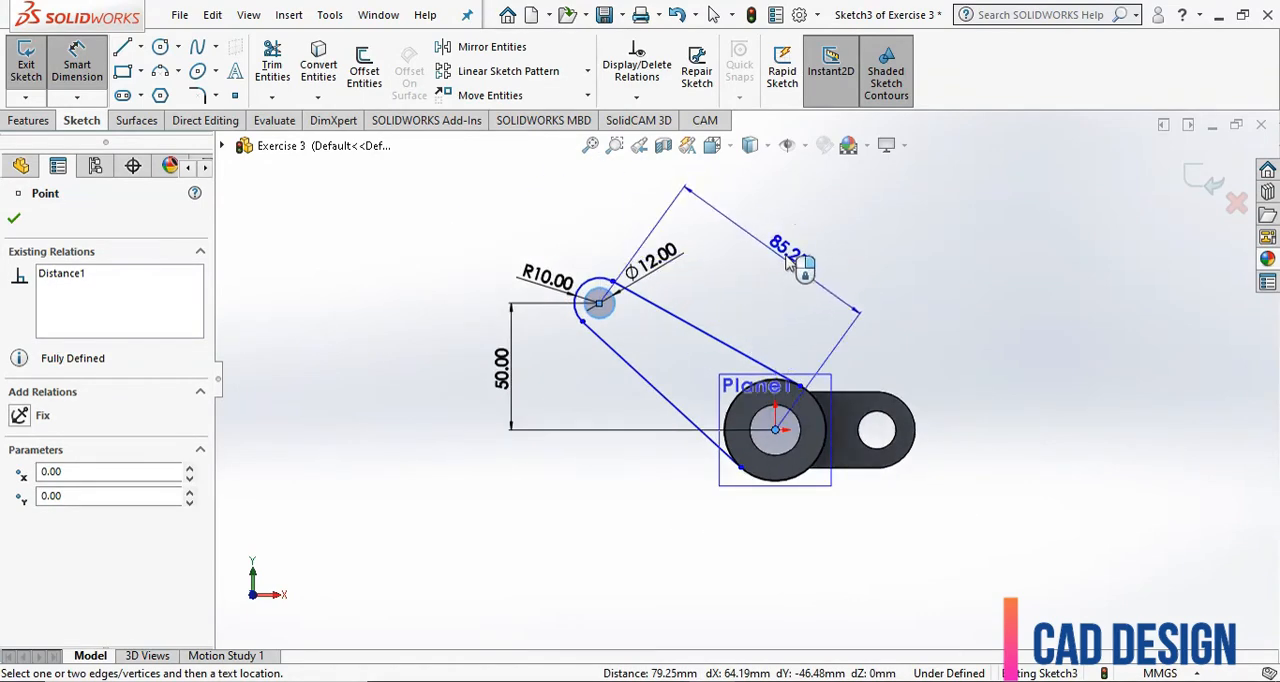
click(786, 262)
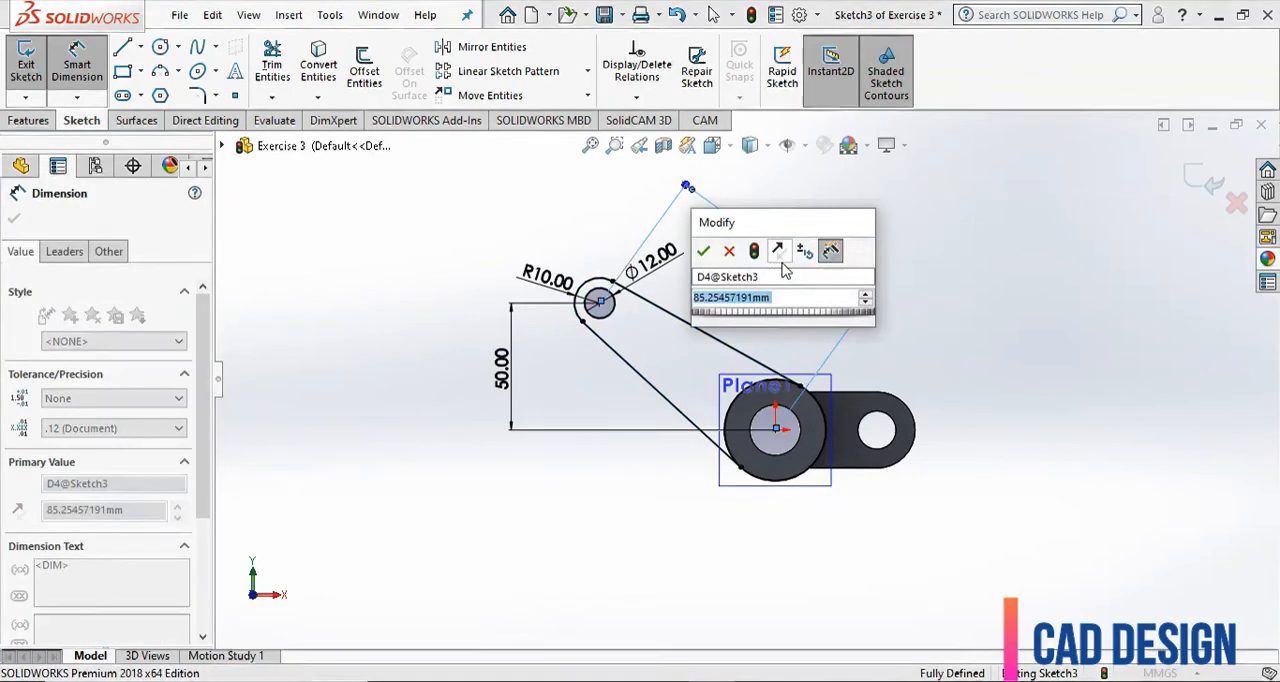
text(7)
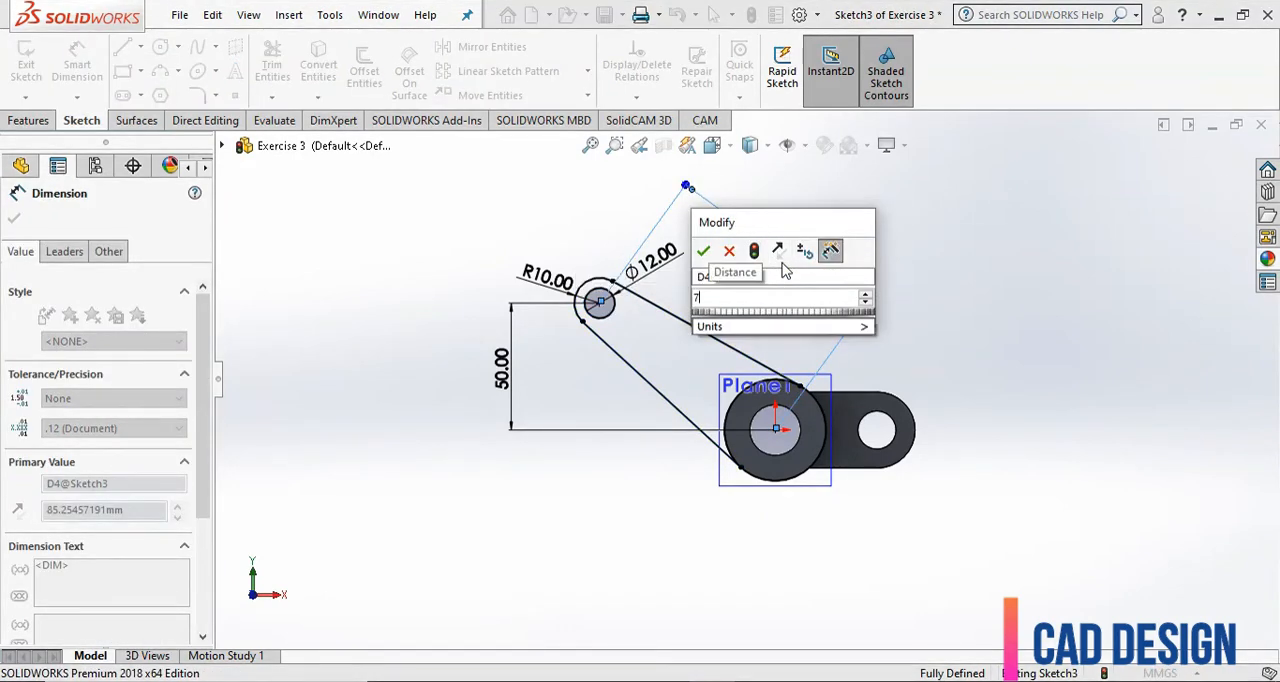
text(0)
key(Return)
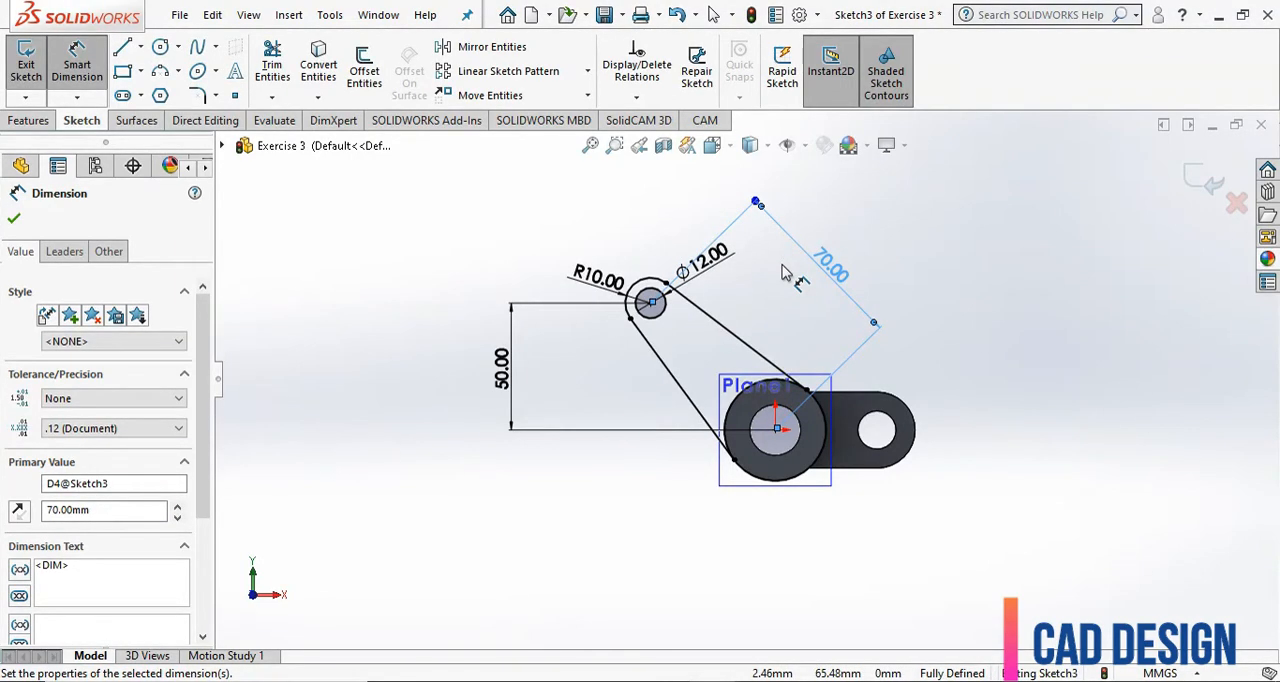
click(15, 219)
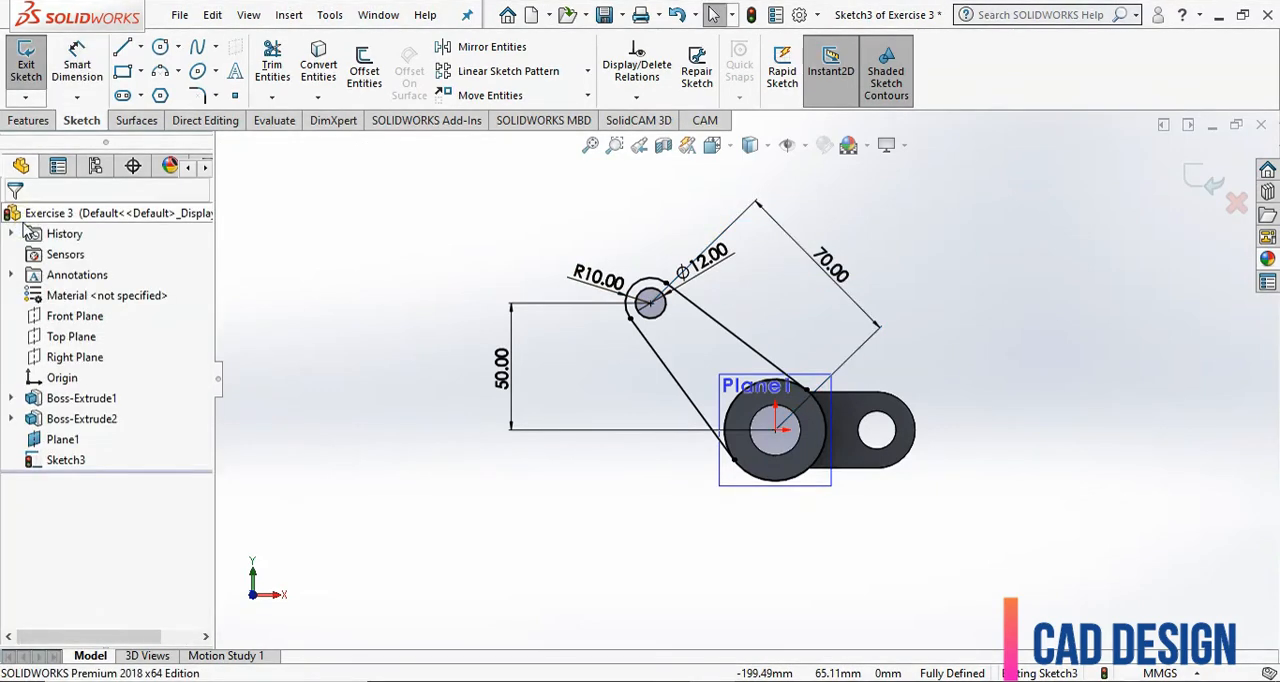
Trim the tube circle's portion on the far side from the arm with Trim to closest, and exit the sketch.
click(272, 65)
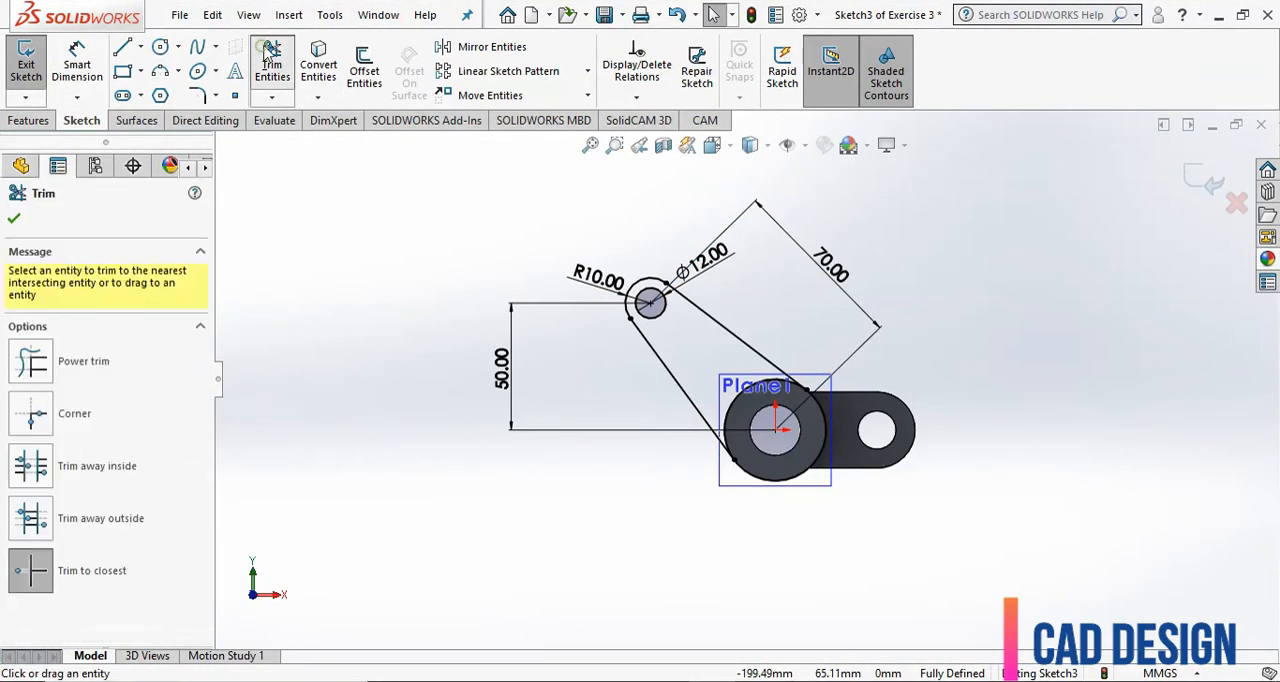
click(22, 582)
click(763, 484)
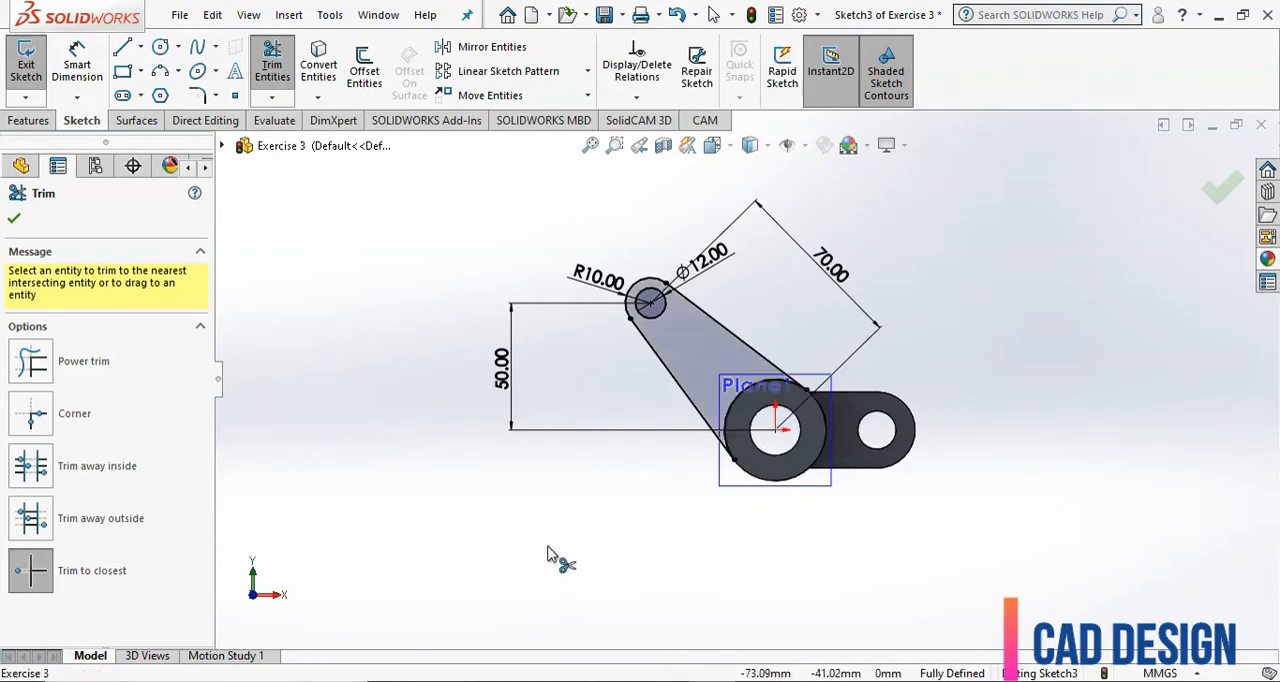
click(14, 214)
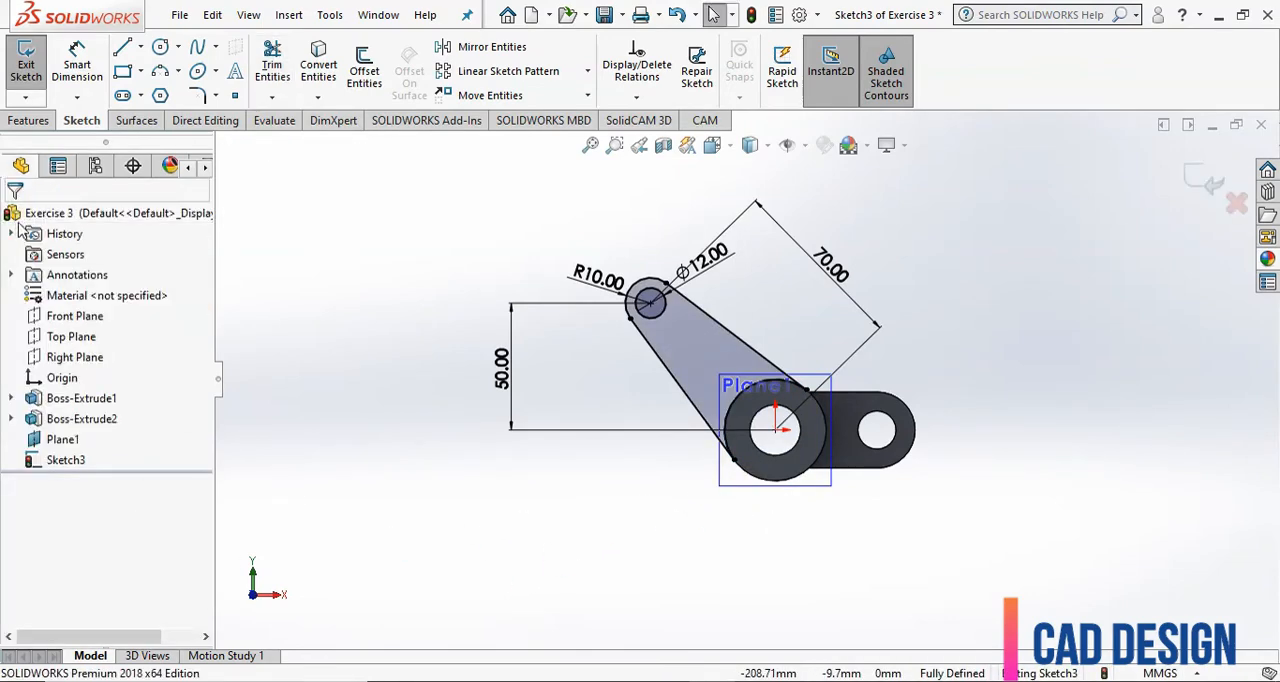
click(1208, 187)
Extrude the lever arm sketch to a blind depth of 10 mm, reversed toward the middle of the tube, merged with the body.
click(29, 121)
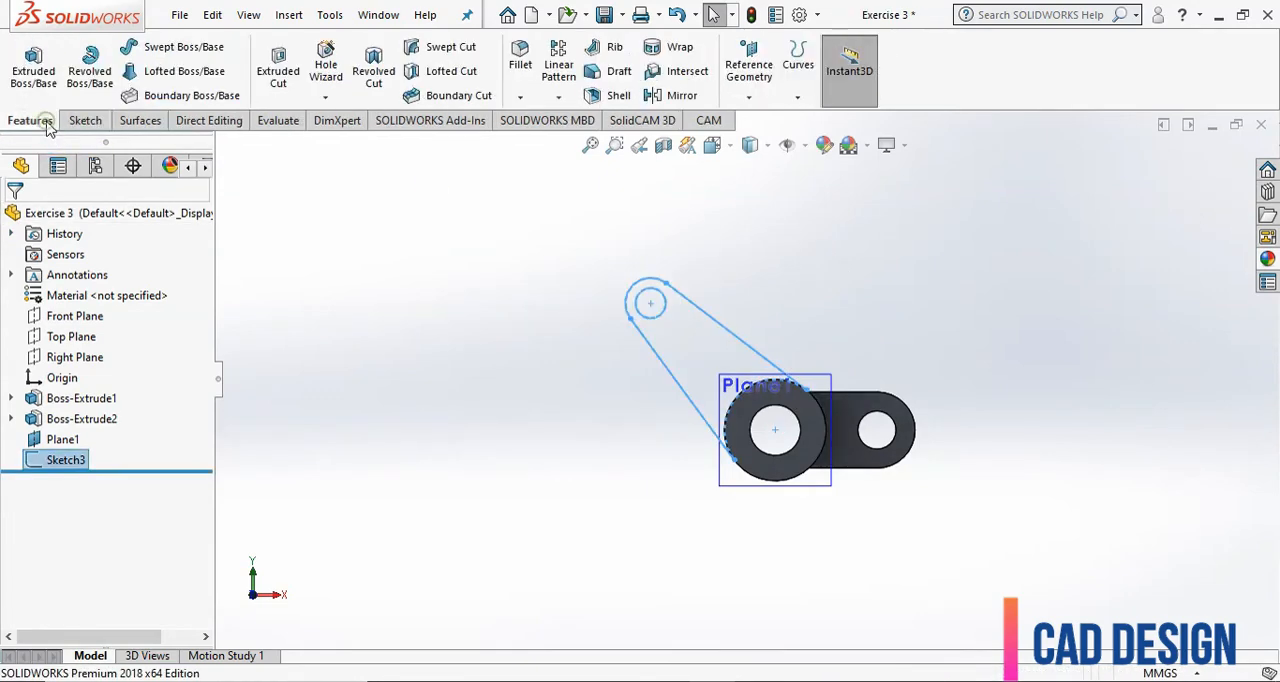
click(31, 70)
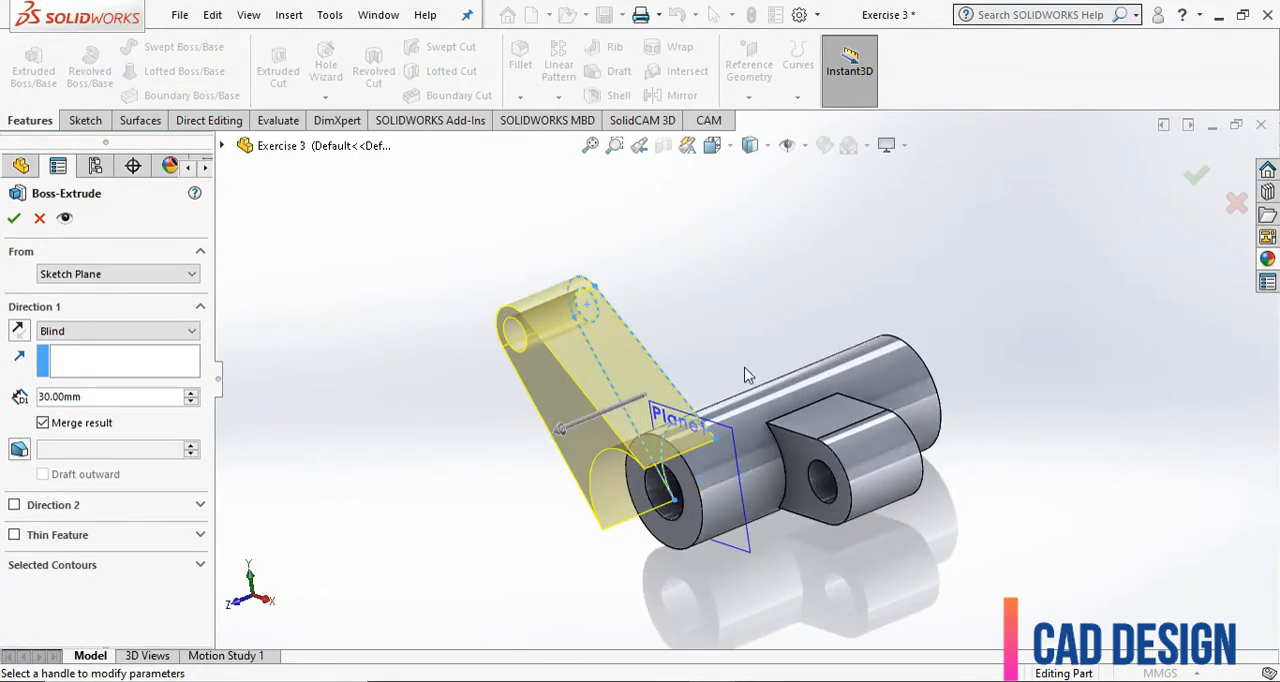
click(19, 330)
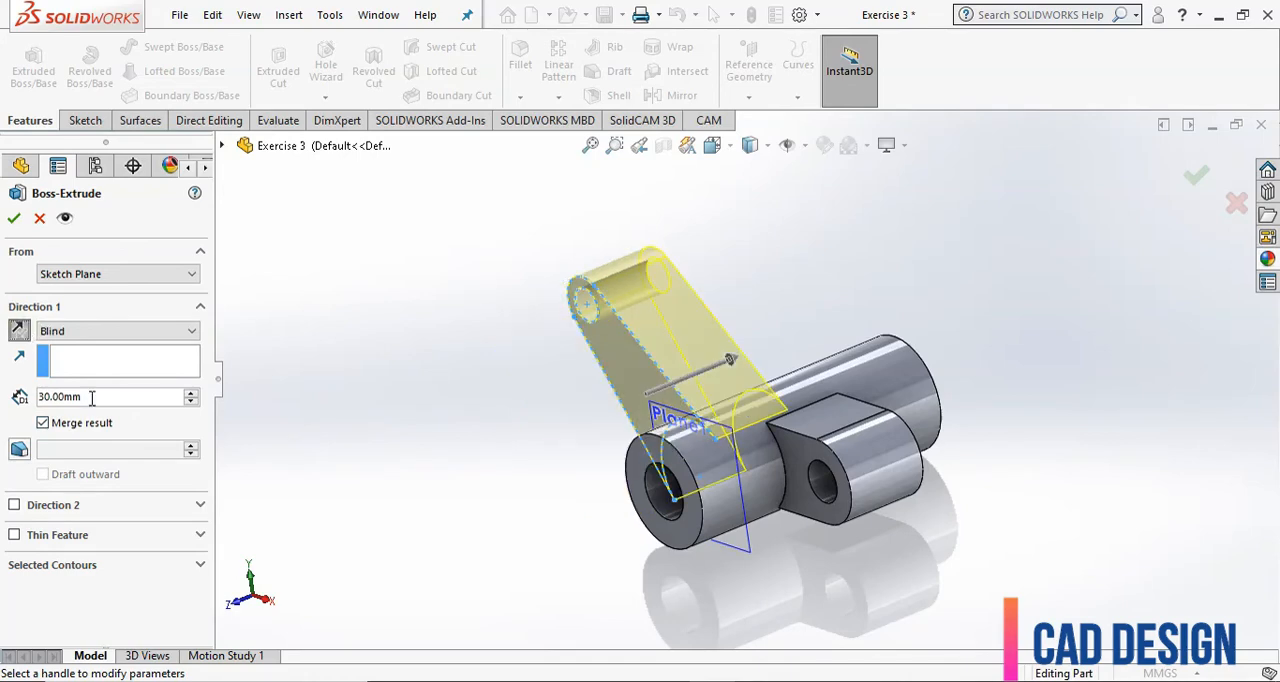
click(17, 331)
click(17, 331)
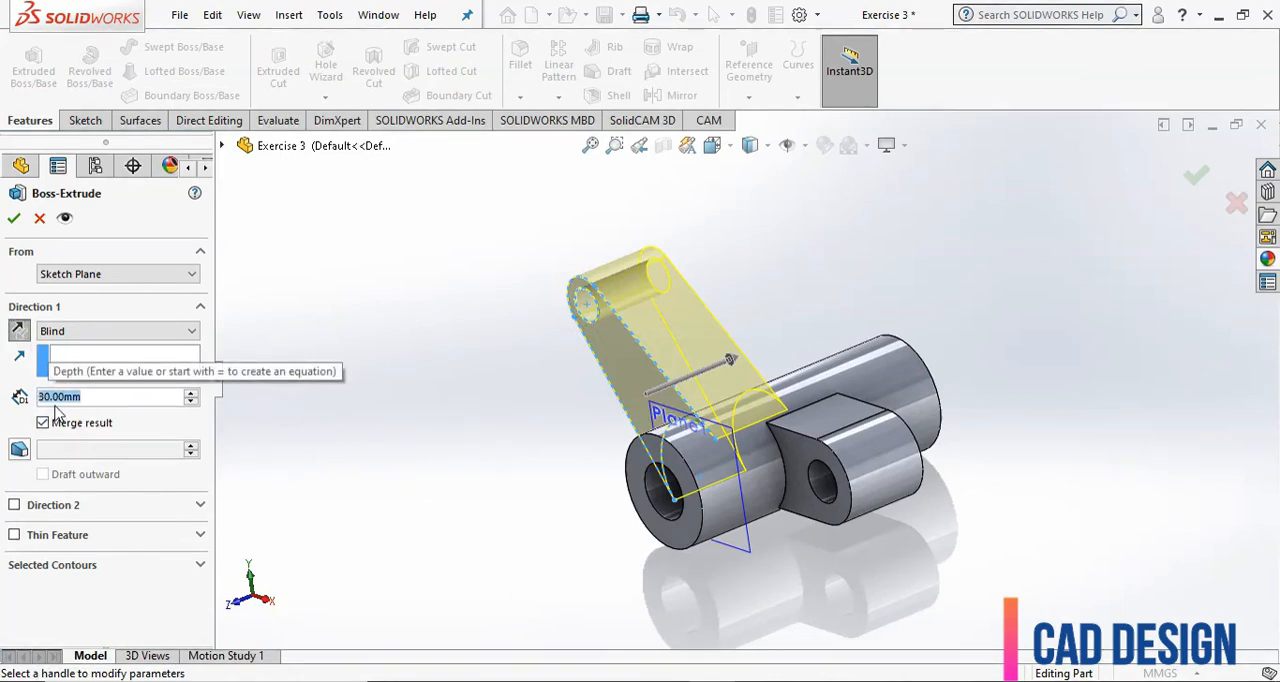
text(10)
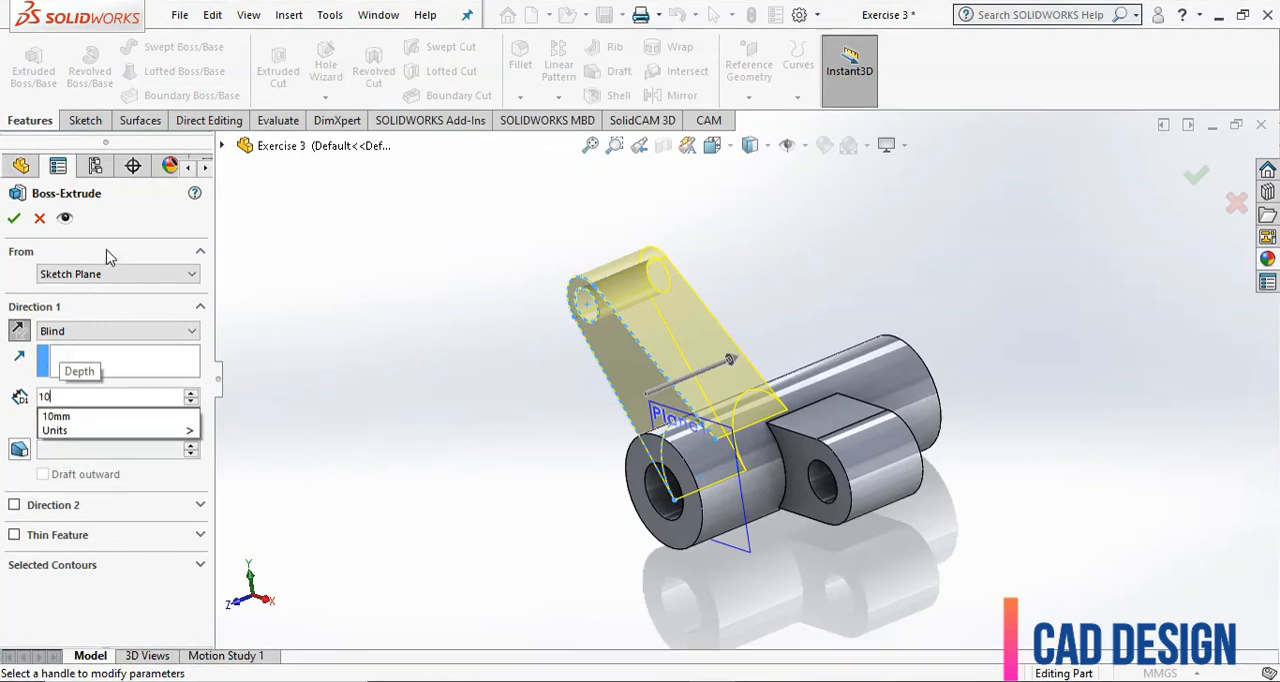
key(Return)
click(17, 221)
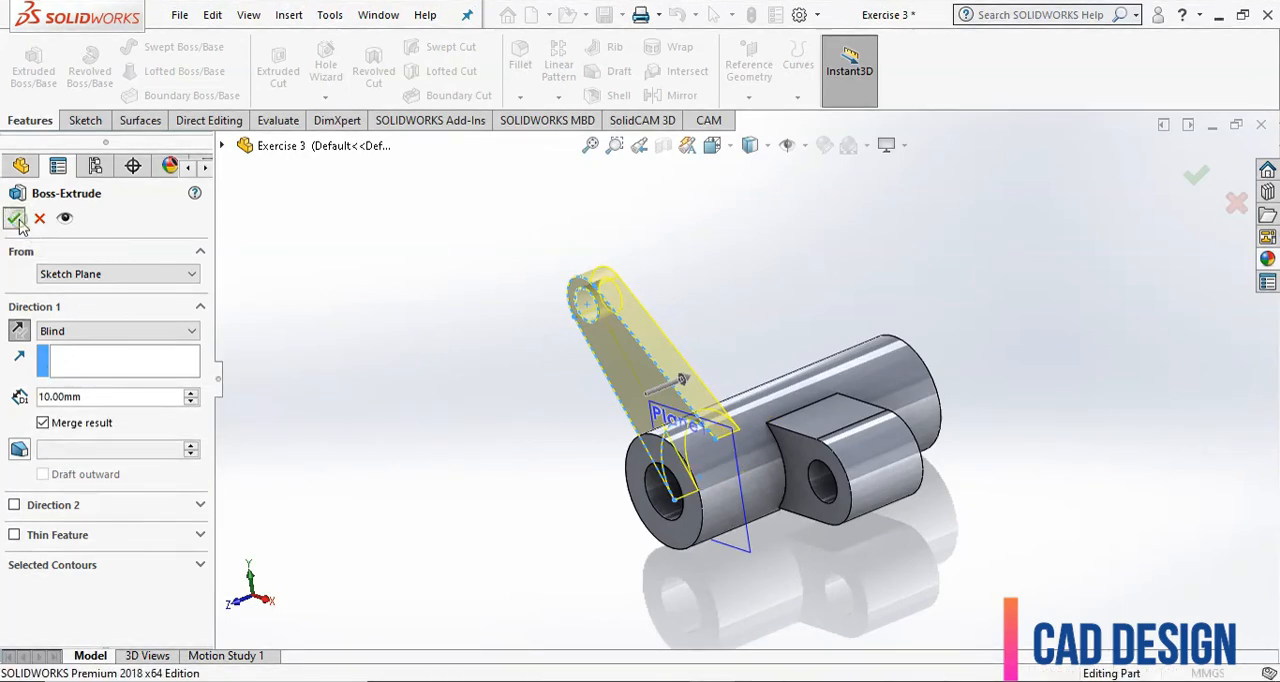
Hide the reference plane Plane1 that carries the lever arm sketch.
click(538, 452)
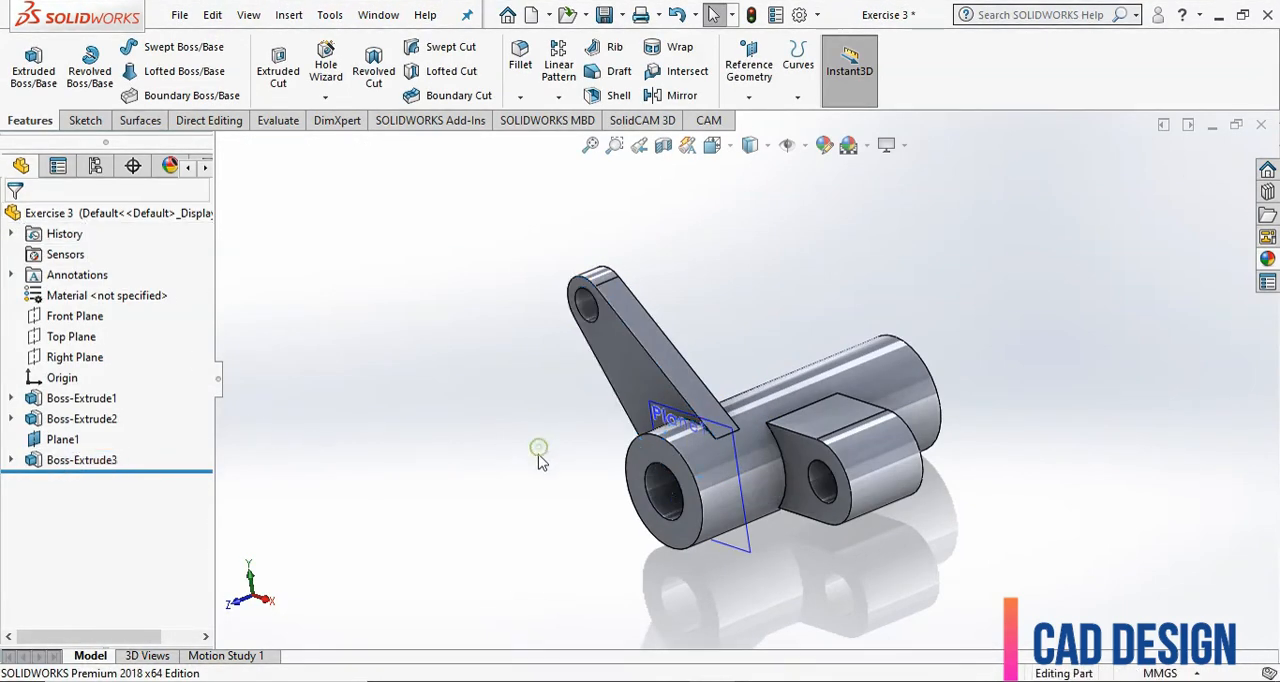
click(60, 440)
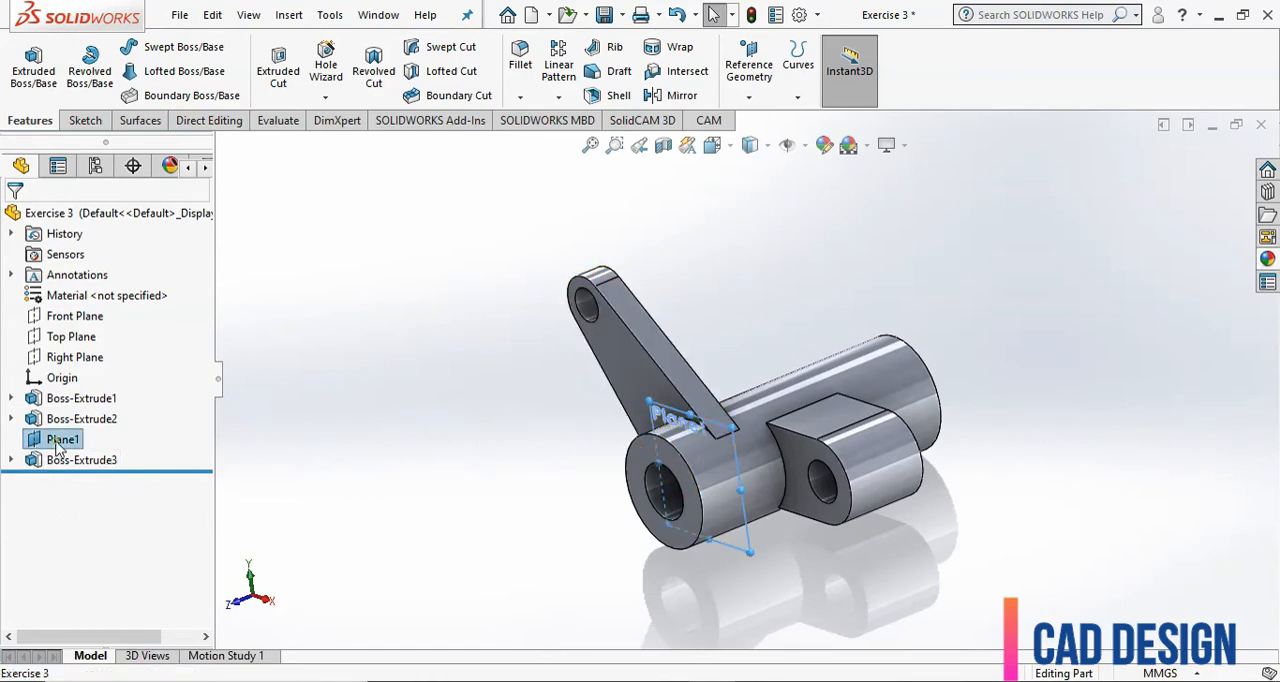
click(101, 413)
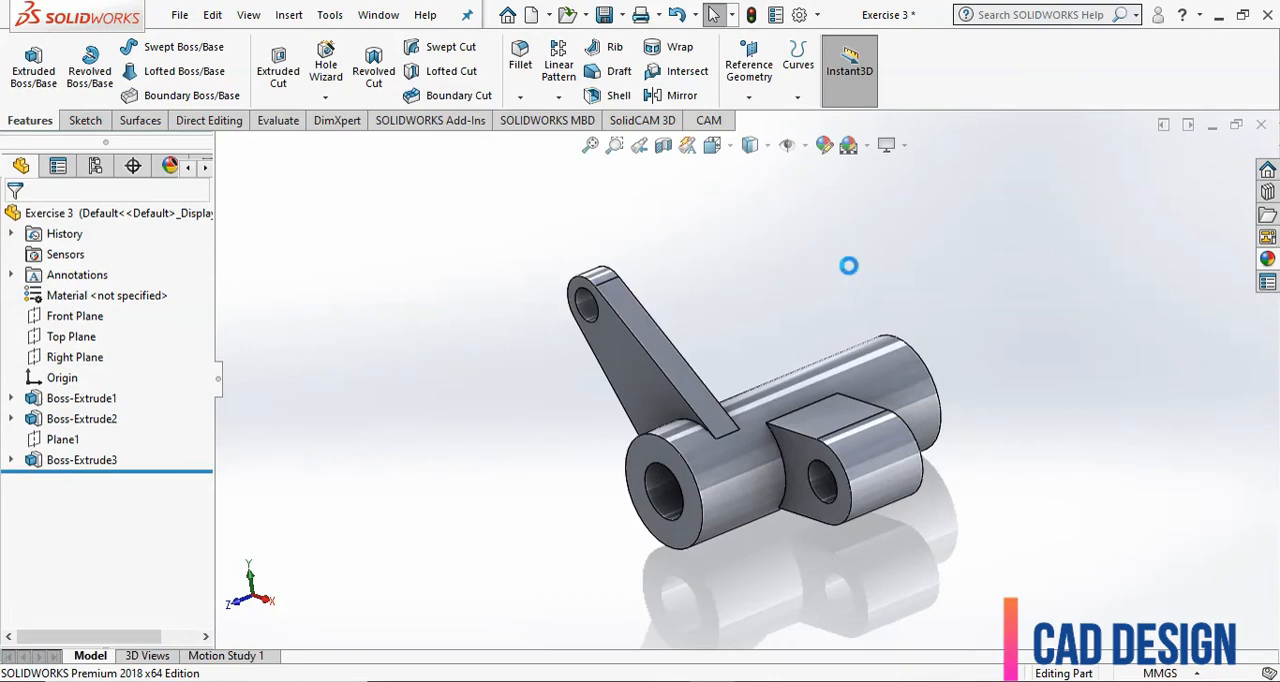
Mirror the lever arm extrusion about the Front Plane to create the second arm on the tube.
scroll(848, 265, down, 2)
scroll(848, 270, up, 2)
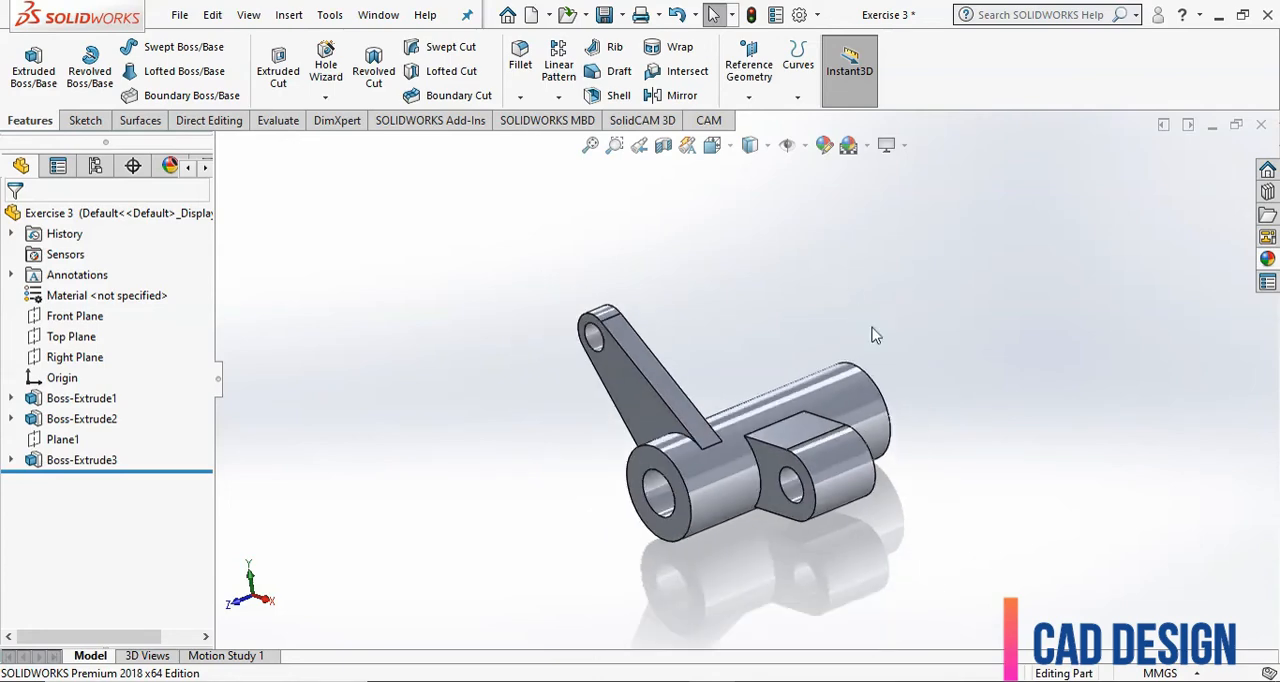
scroll(871, 332, down, 1)
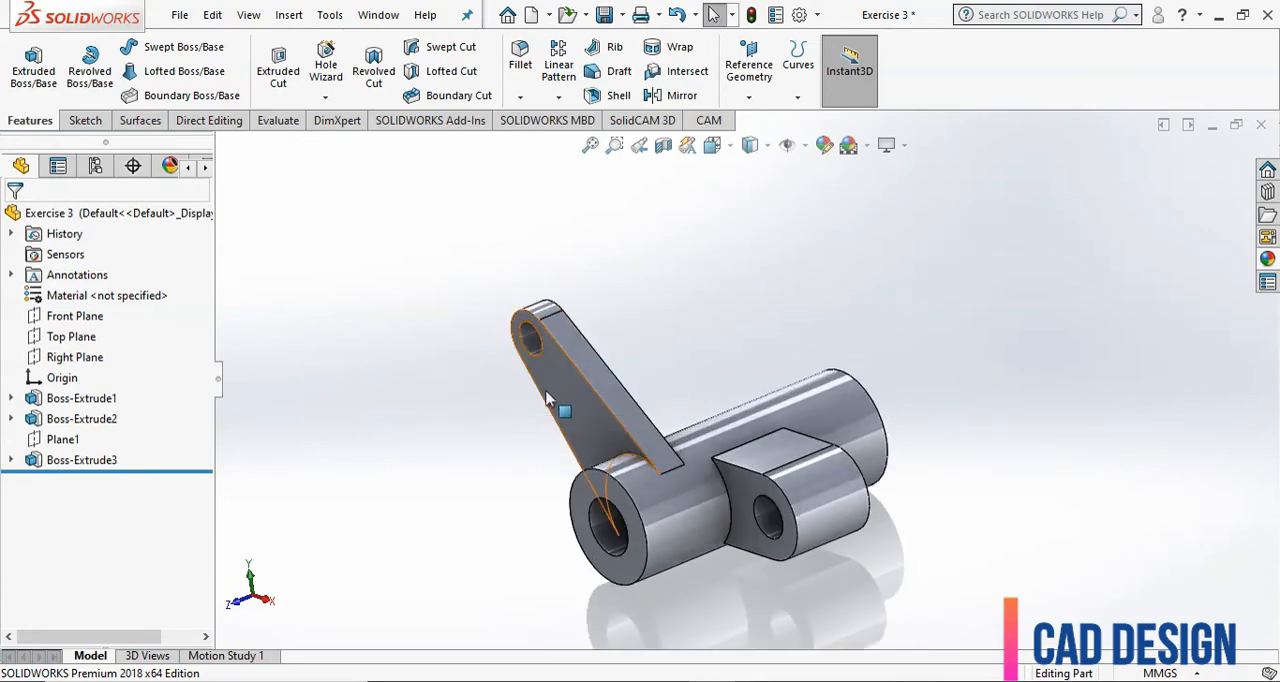
click(72, 318)
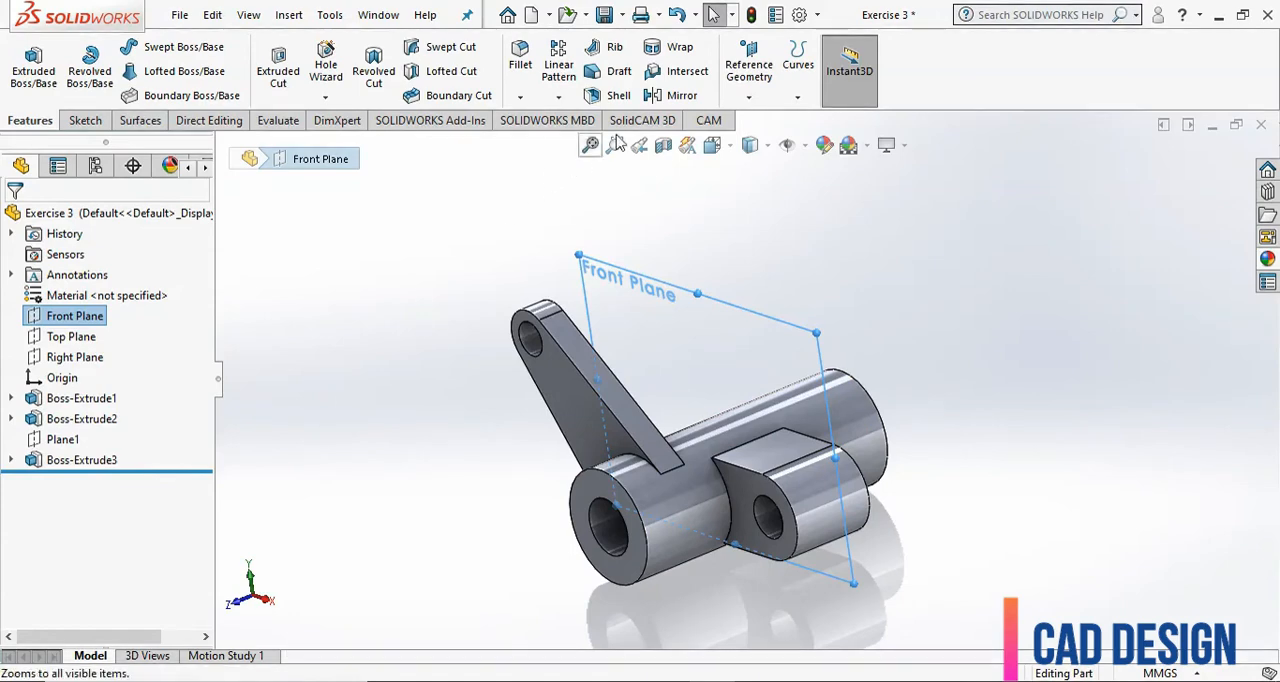
click(661, 99)
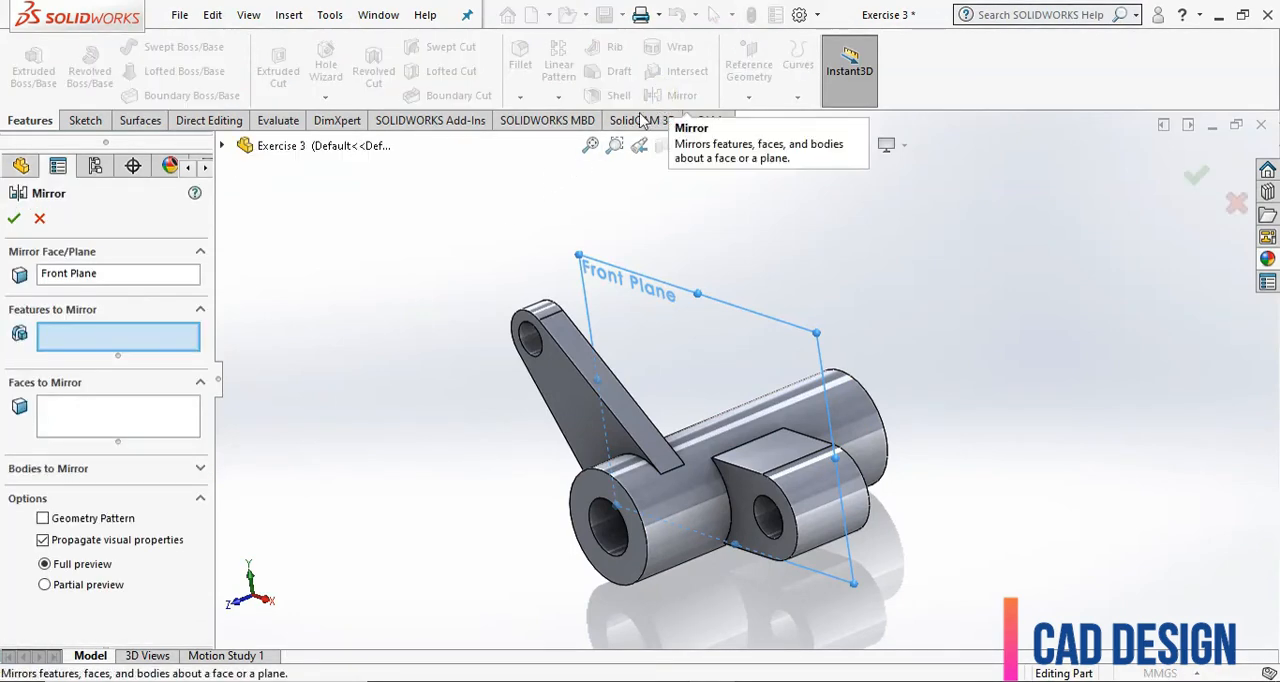
click(78, 281)
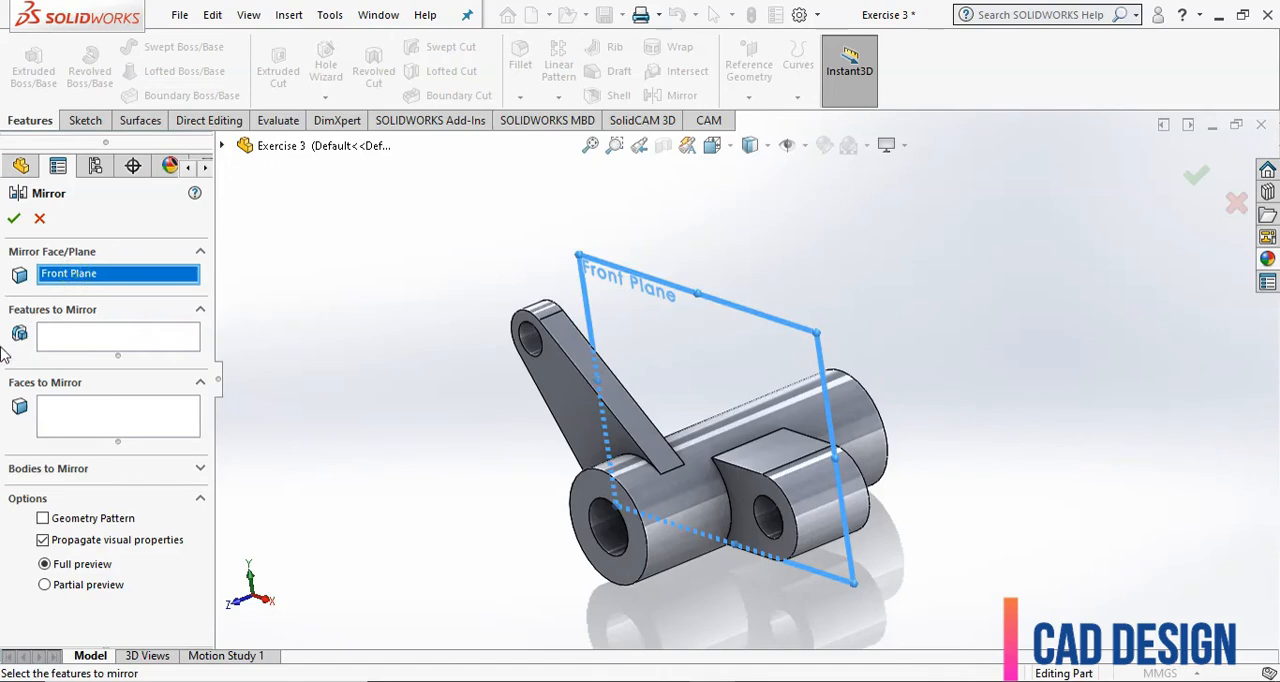
click(69, 343)
click(535, 365)
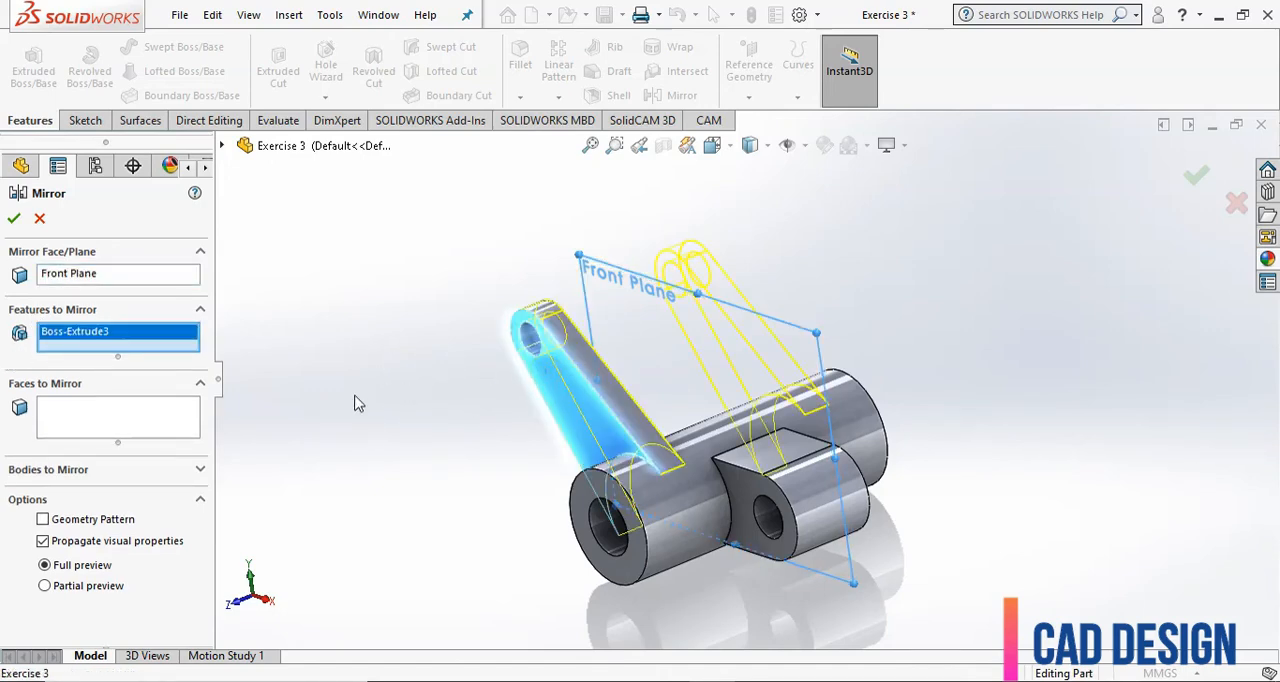
click(14, 218)
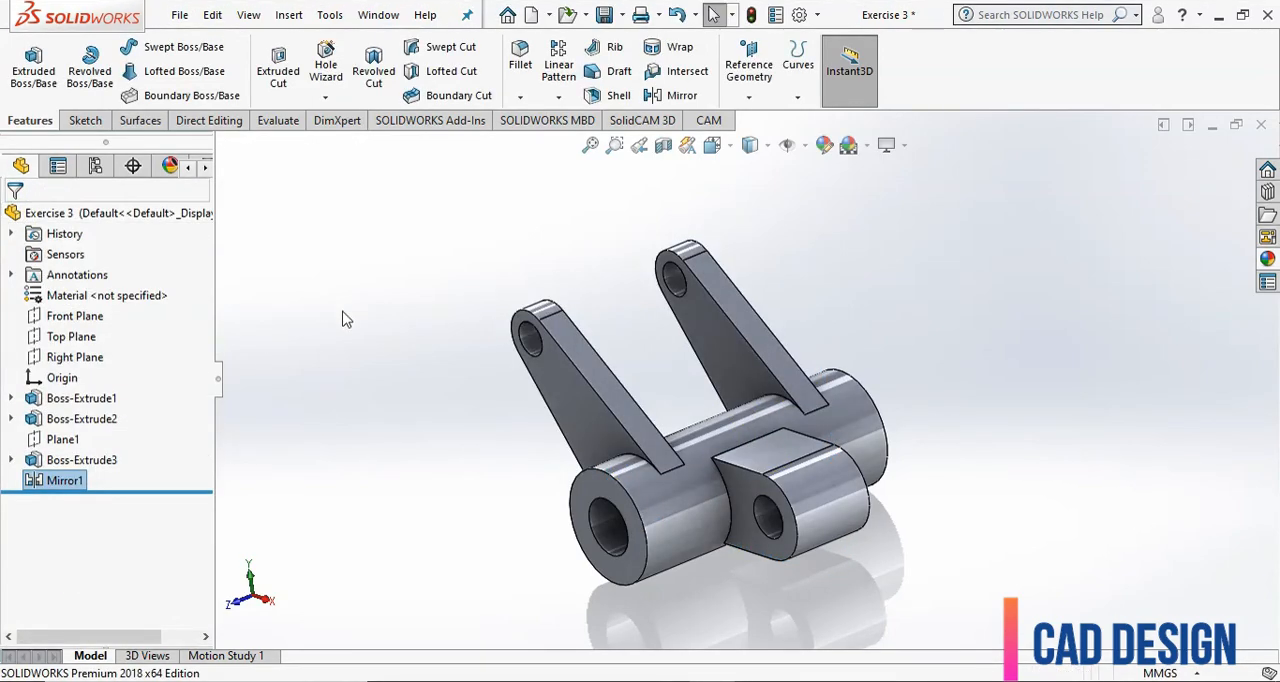
Apply the red high gloss plastic appearance to the whole part.
middle_drag(954, 500, 973, 424)
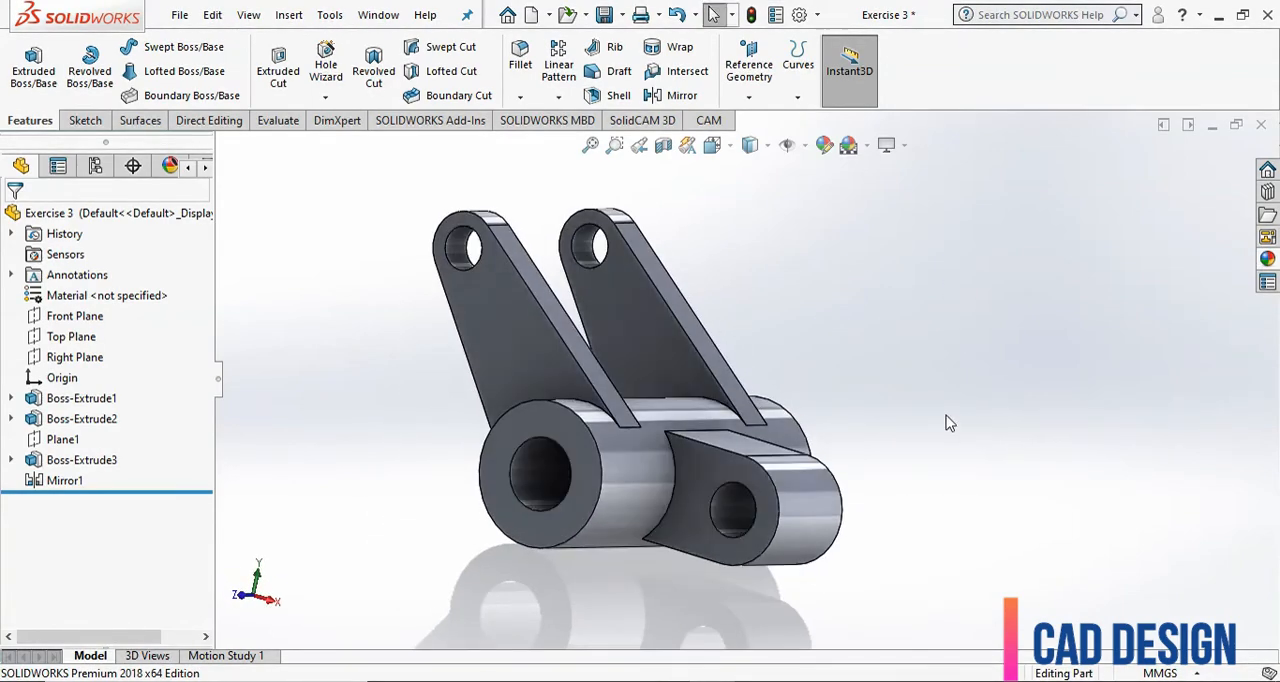
click(825, 147)
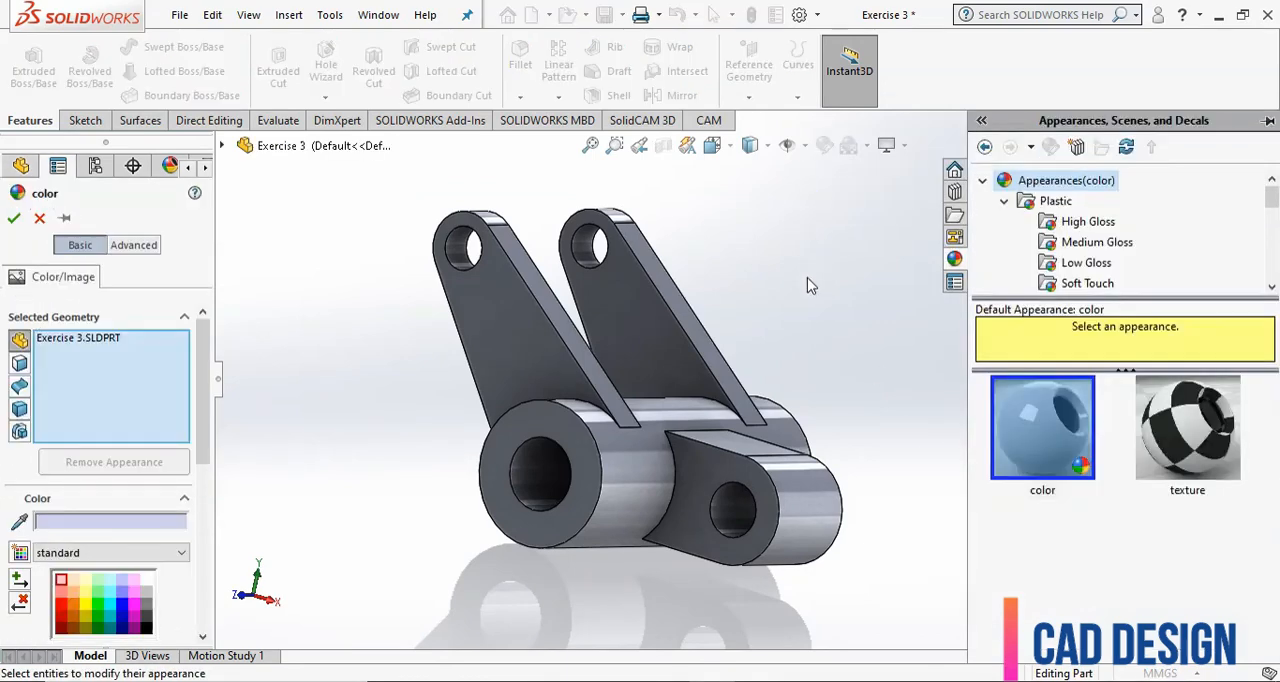
click(1004, 202)
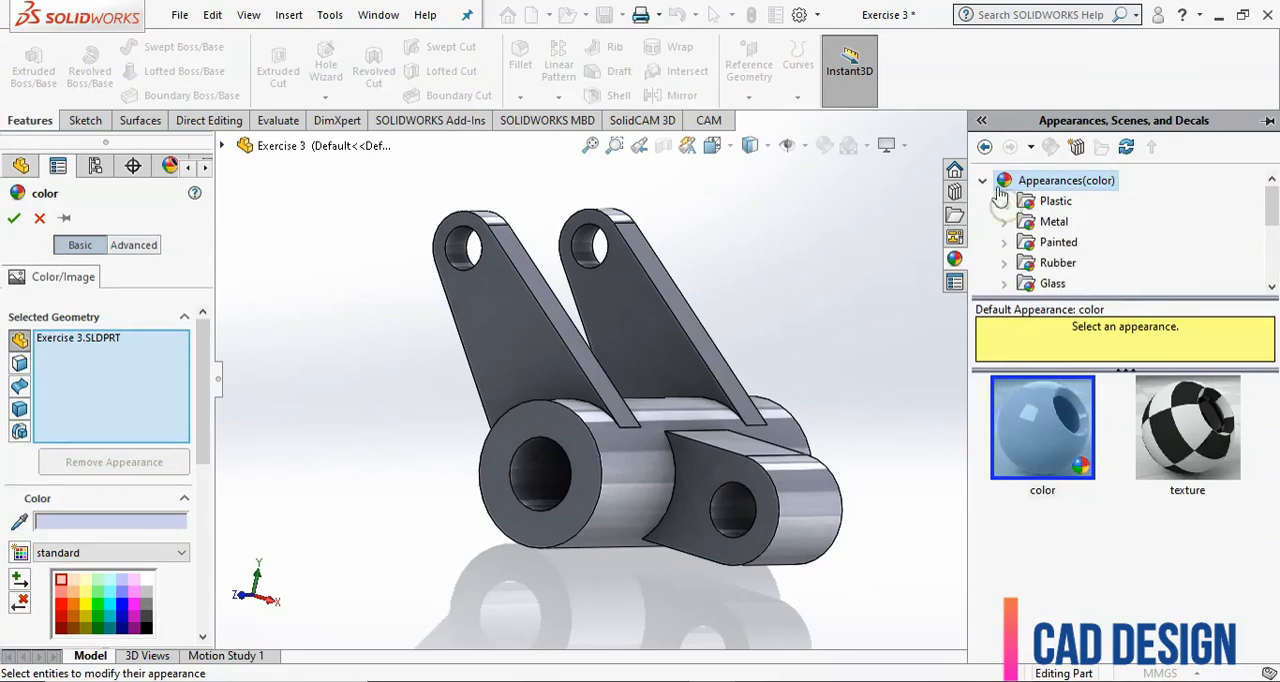
click(984, 181)
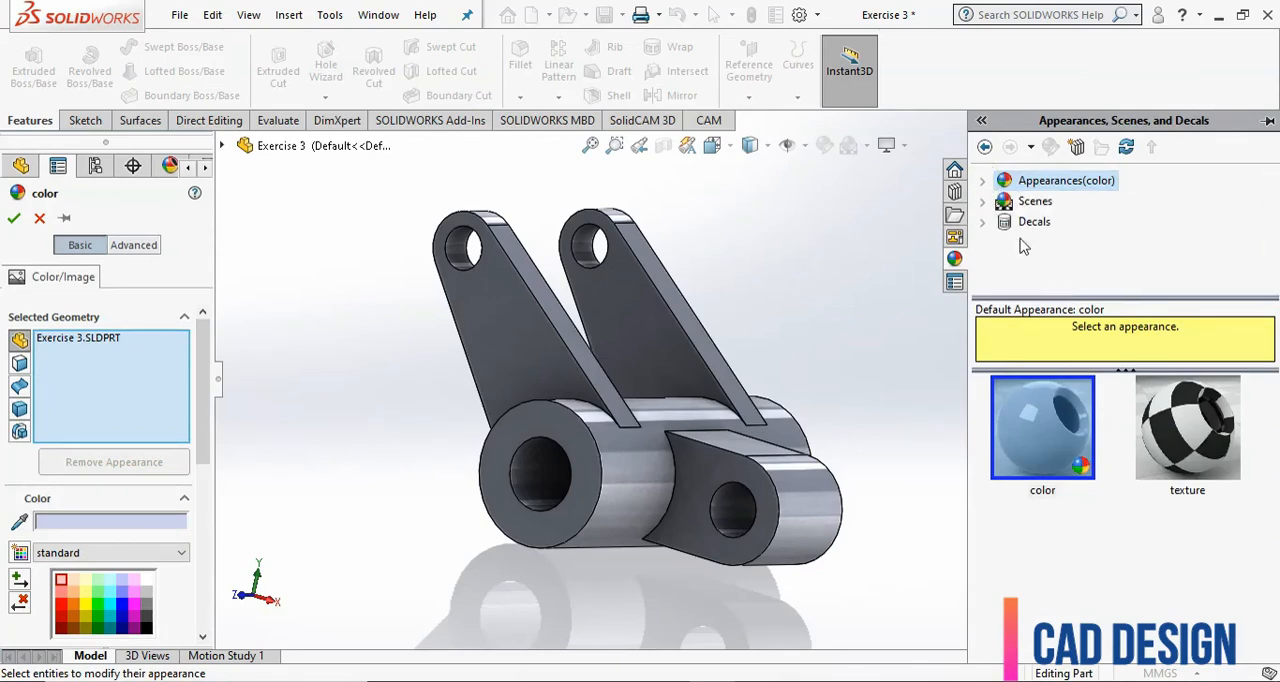
click(985, 182)
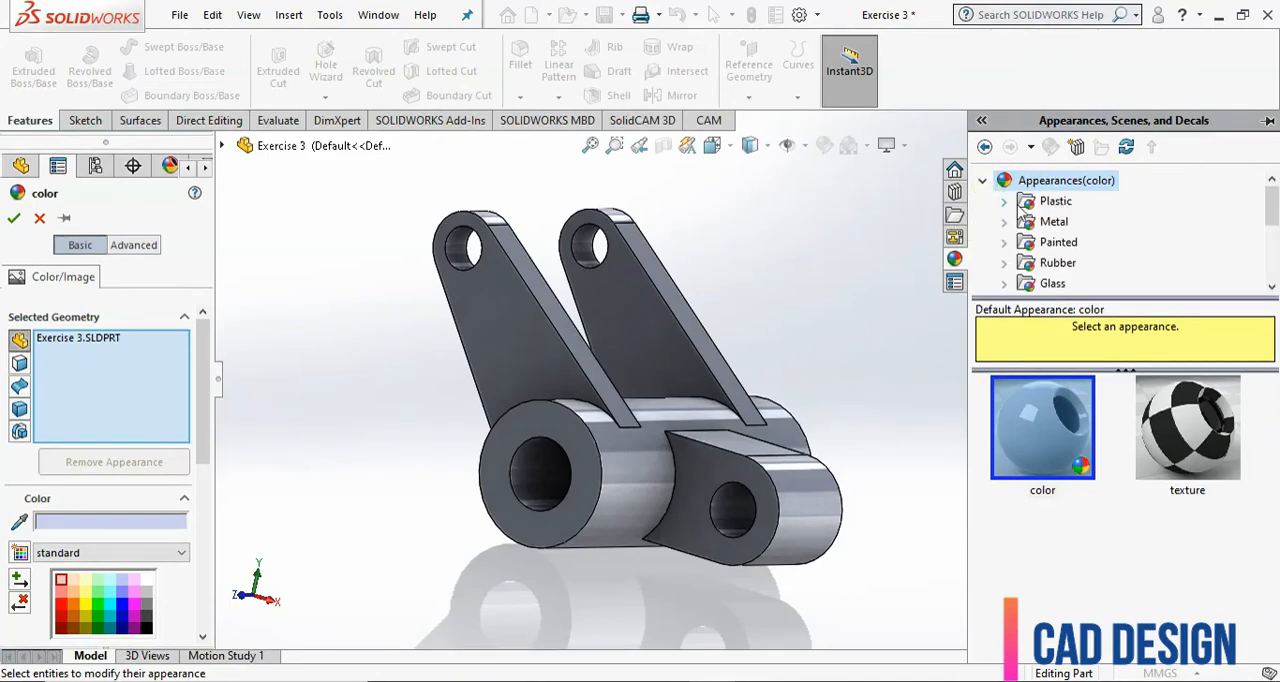
click(1004, 201)
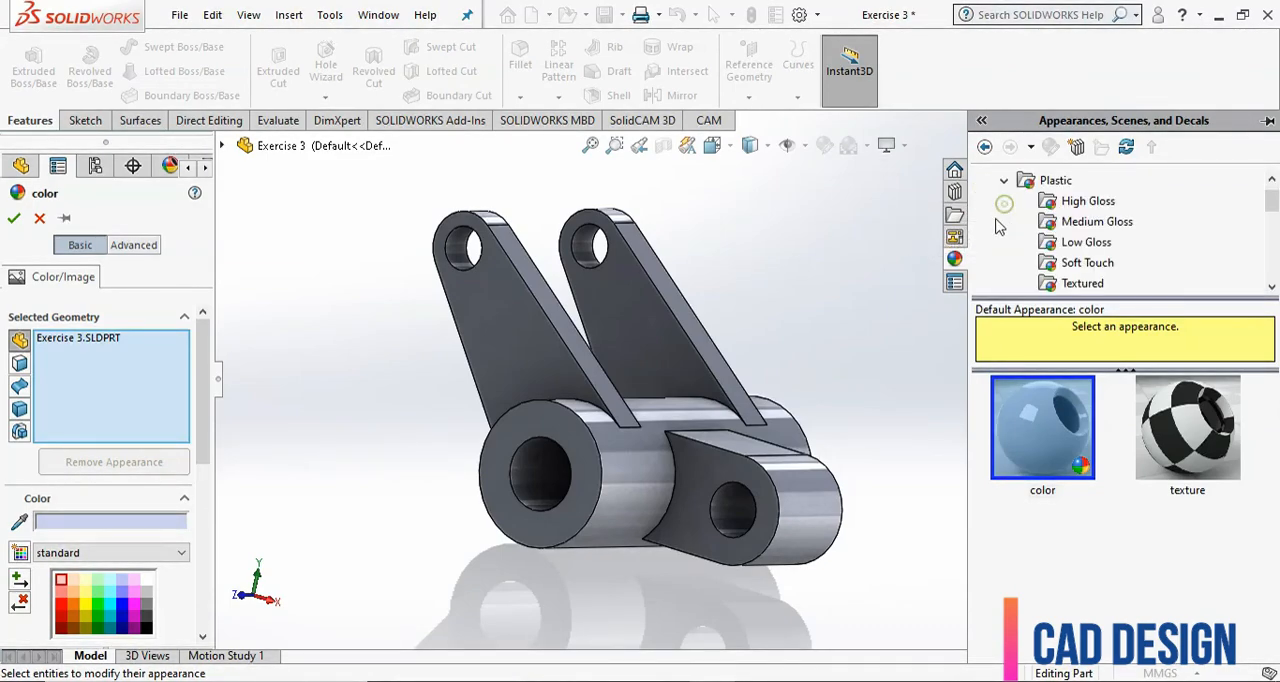
click(1087, 202)
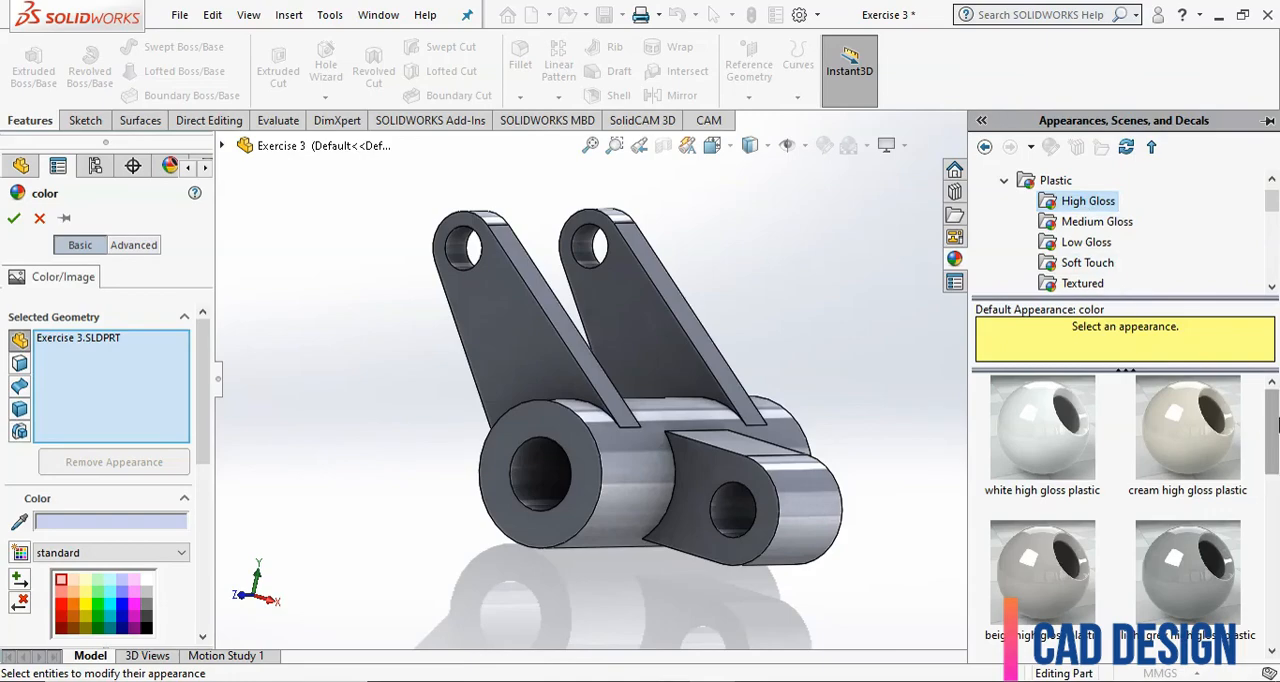
drag(1273, 421, 1272, 520)
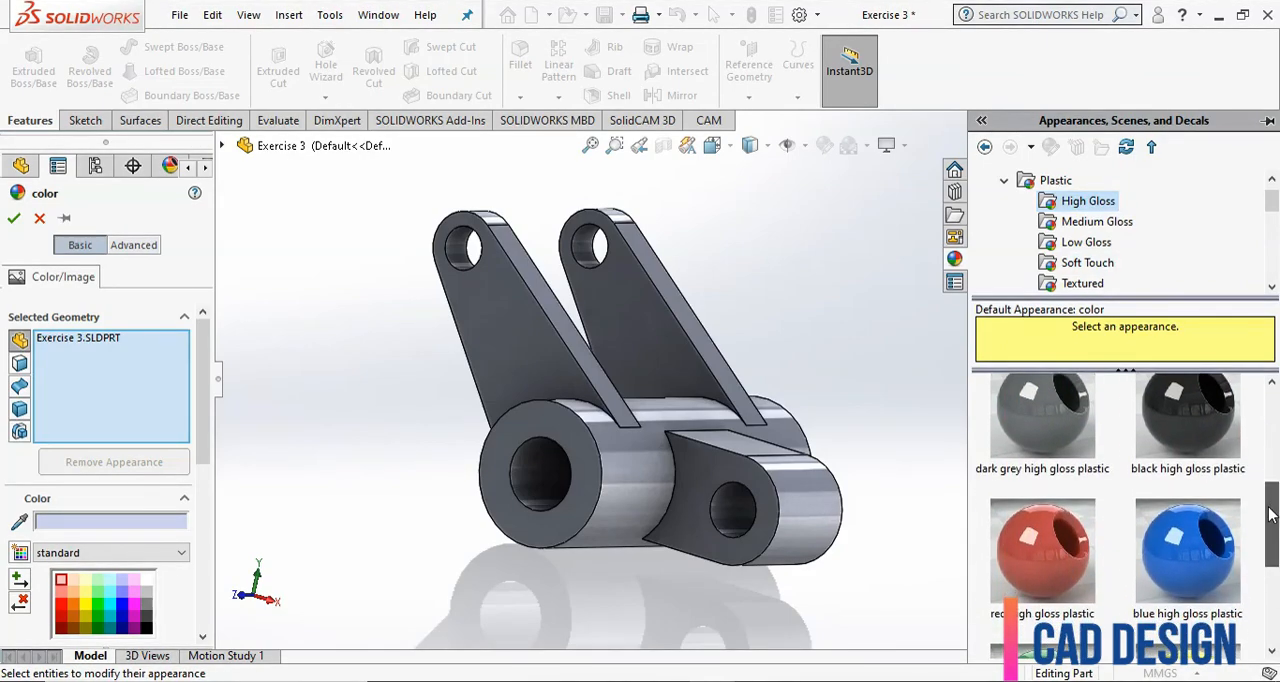
click(1068, 540)
mouse_move(1073, 547)
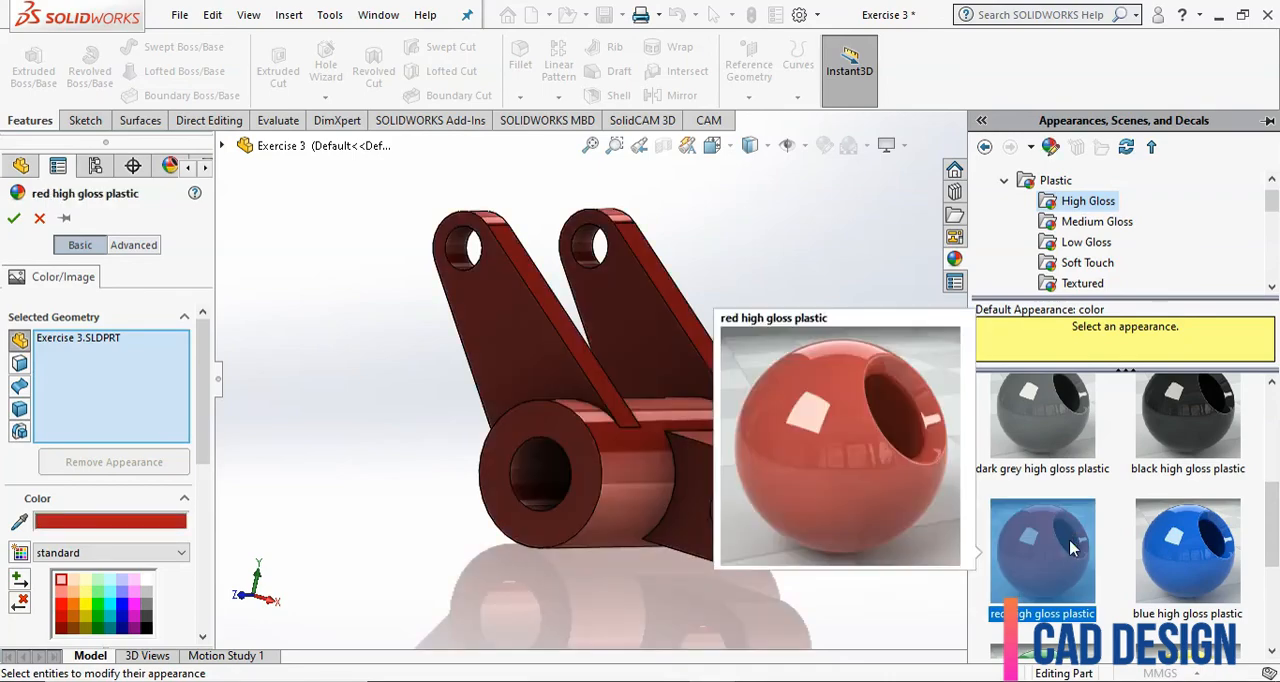
click(14, 218)
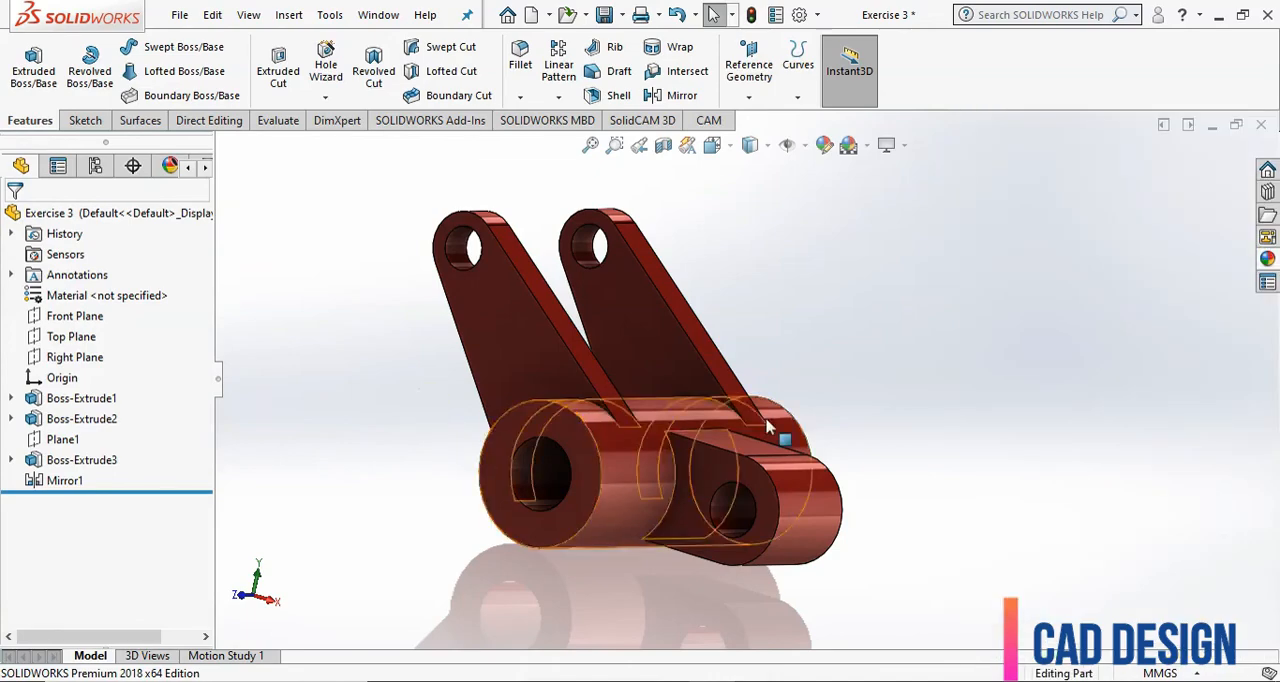
Inspect the finished bracket from another angle and set the view orientation to Isometric.
middle_drag(777, 428, 1030, 437)
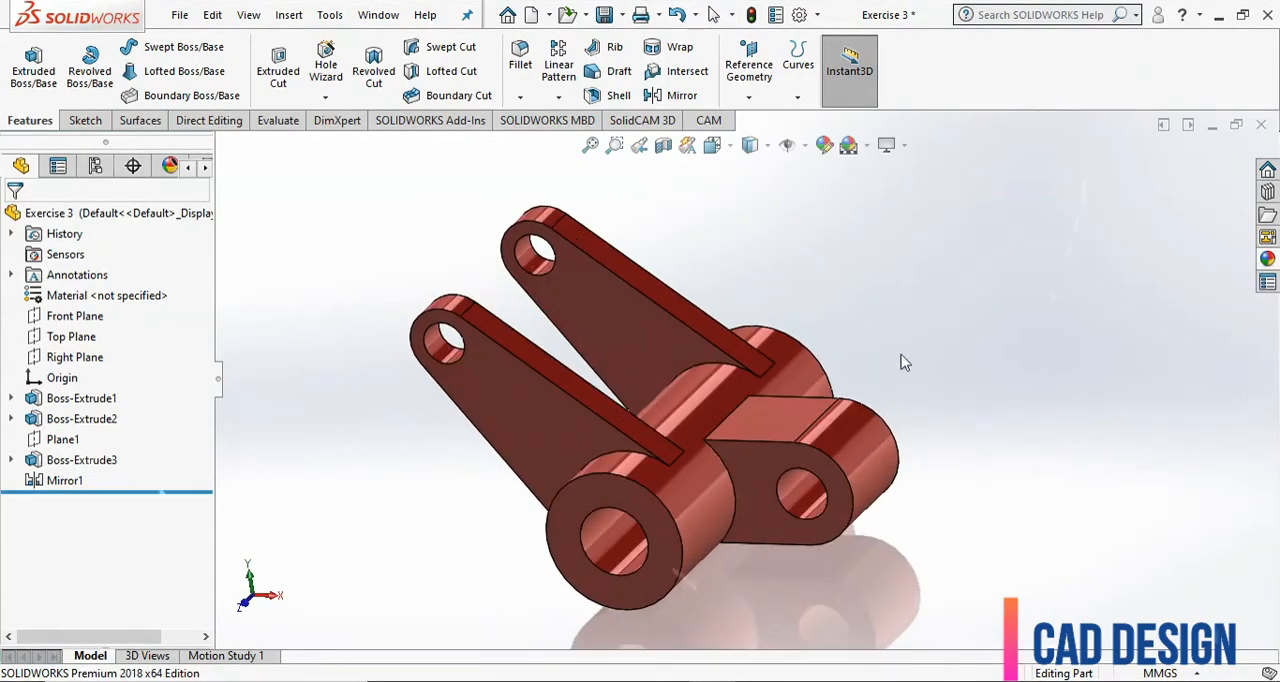
click(729, 147)
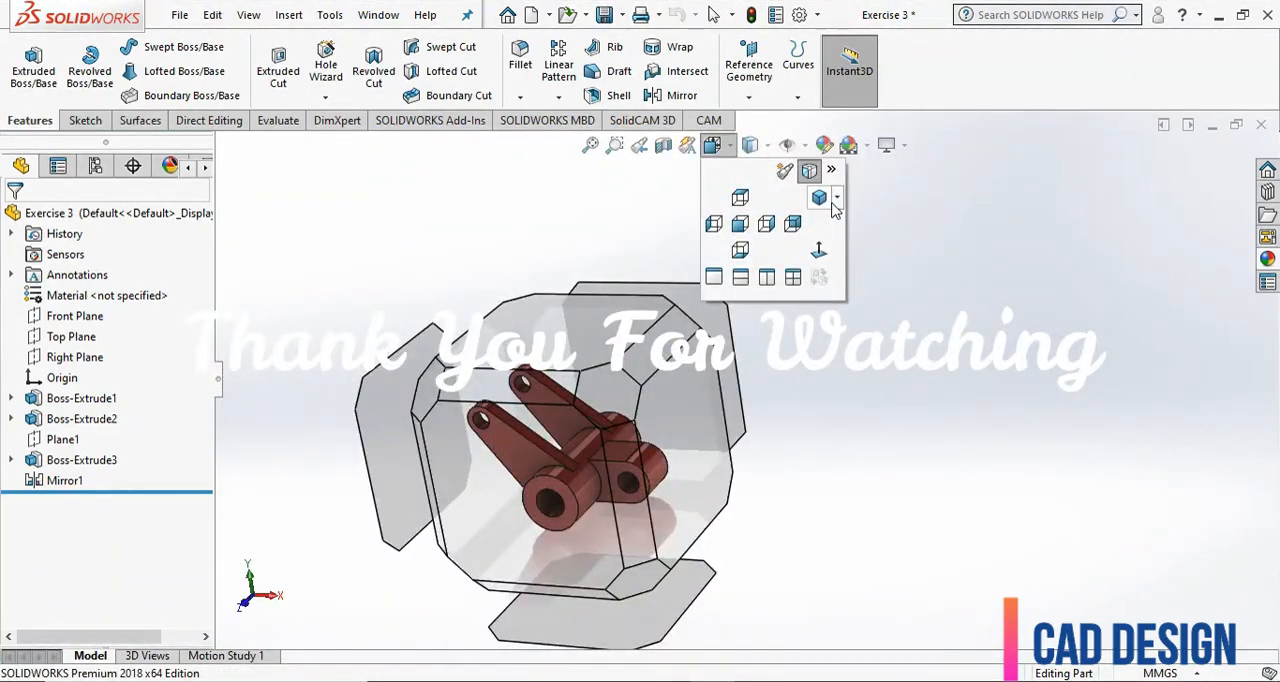
click(836, 198)
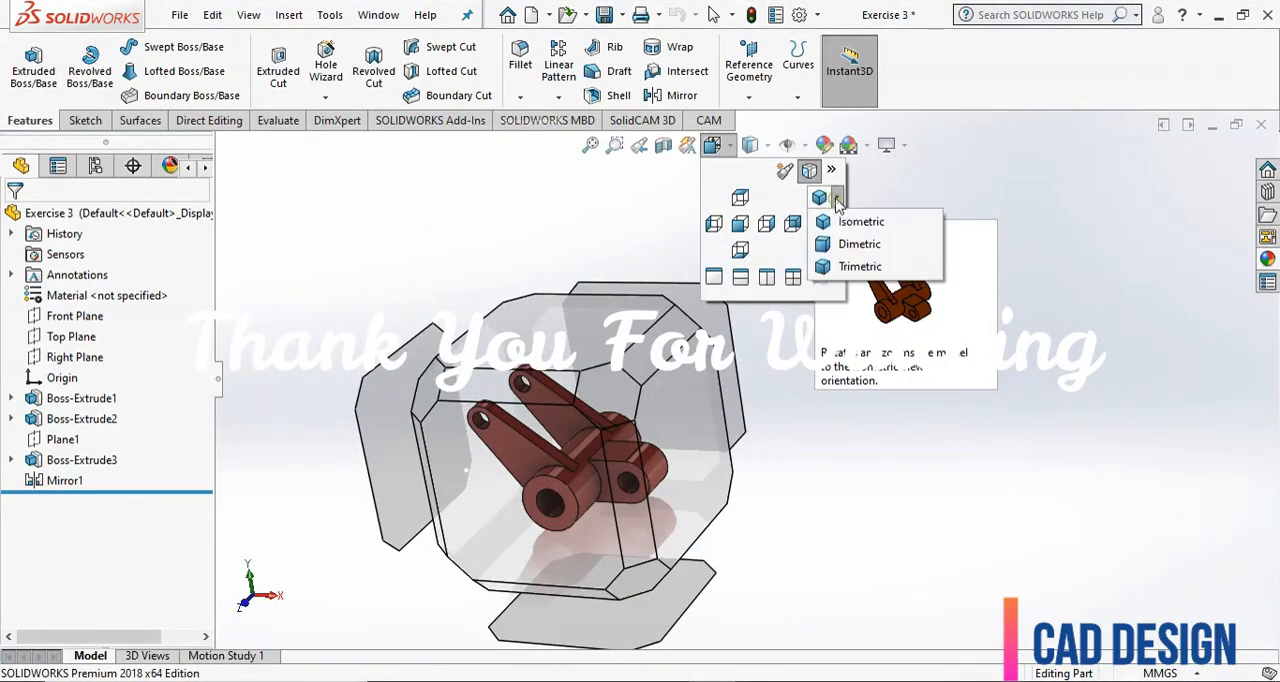
click(845, 218)
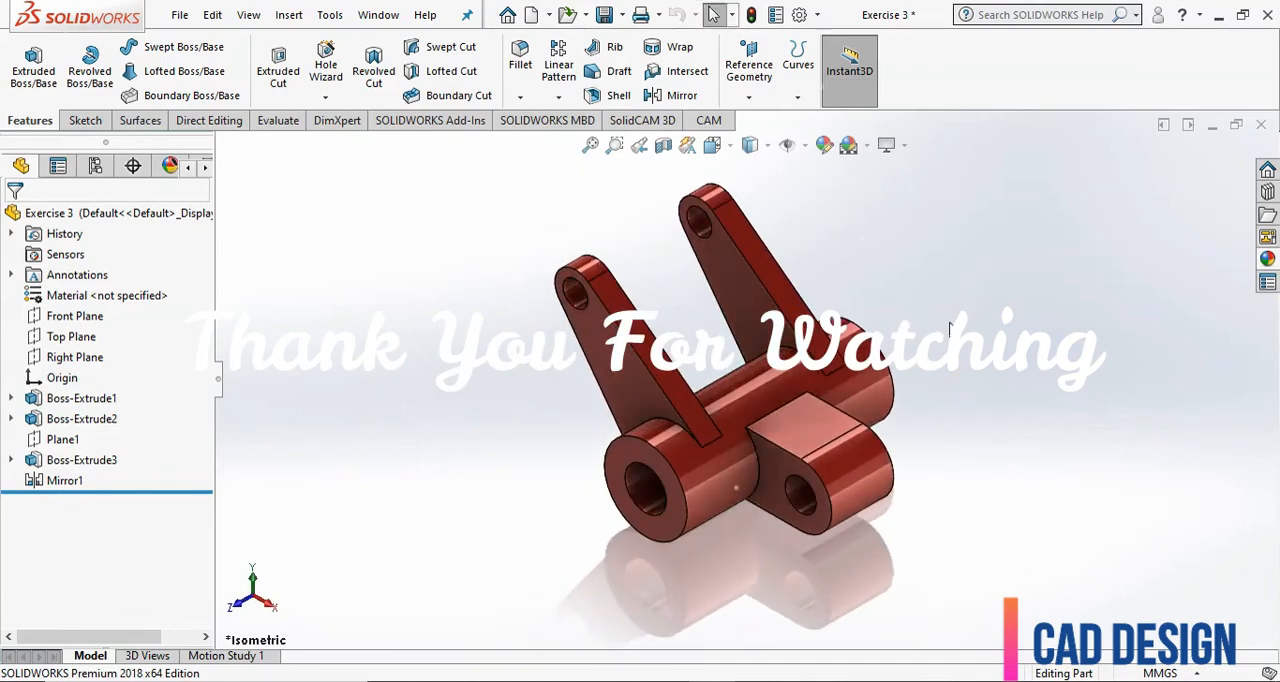